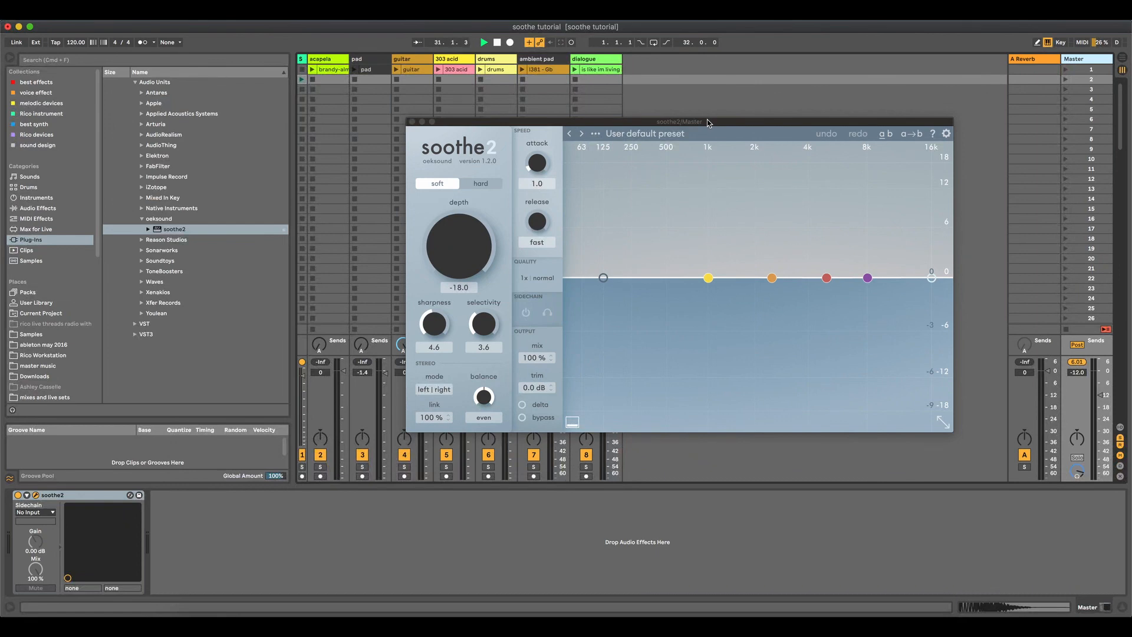
Step: Switch to the browser and highlight the introductory description on oeksound's soothe2 product page
key(super+Tab)
key(super+Tab)
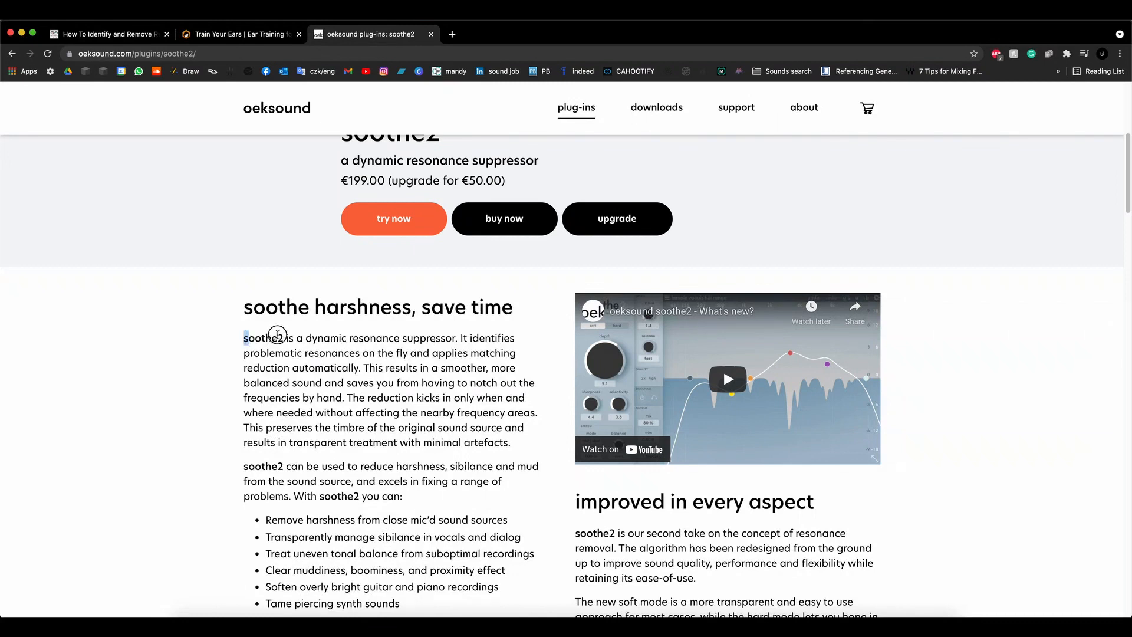
drag(277, 335, 391, 395)
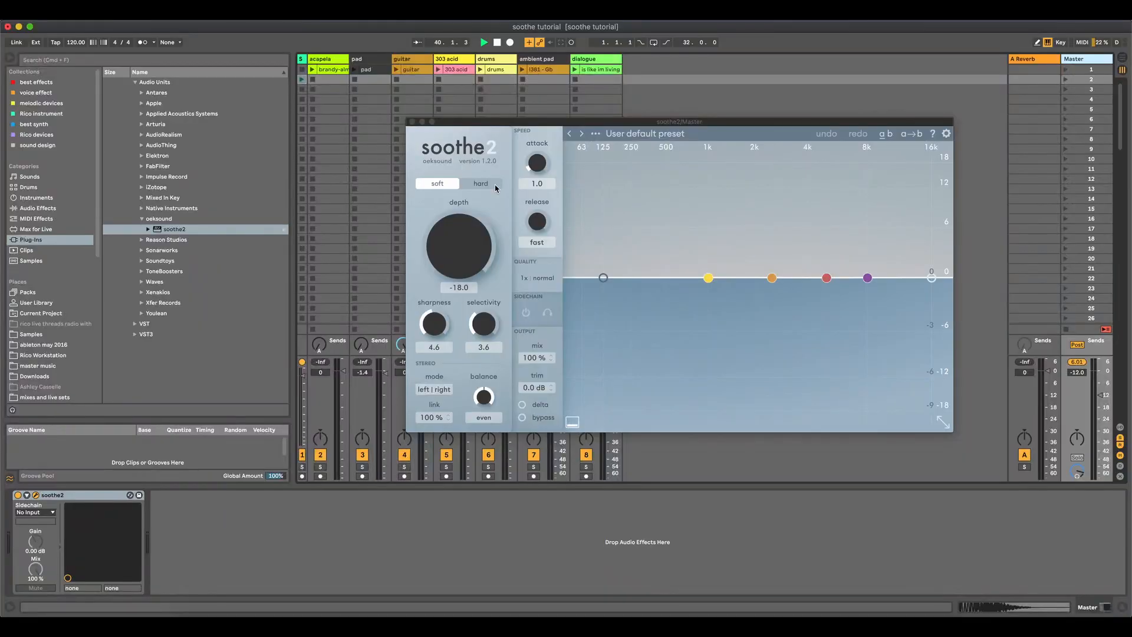
Step: Close the soothe2 plug-in window and display the pad track's device chain
click(413, 122)
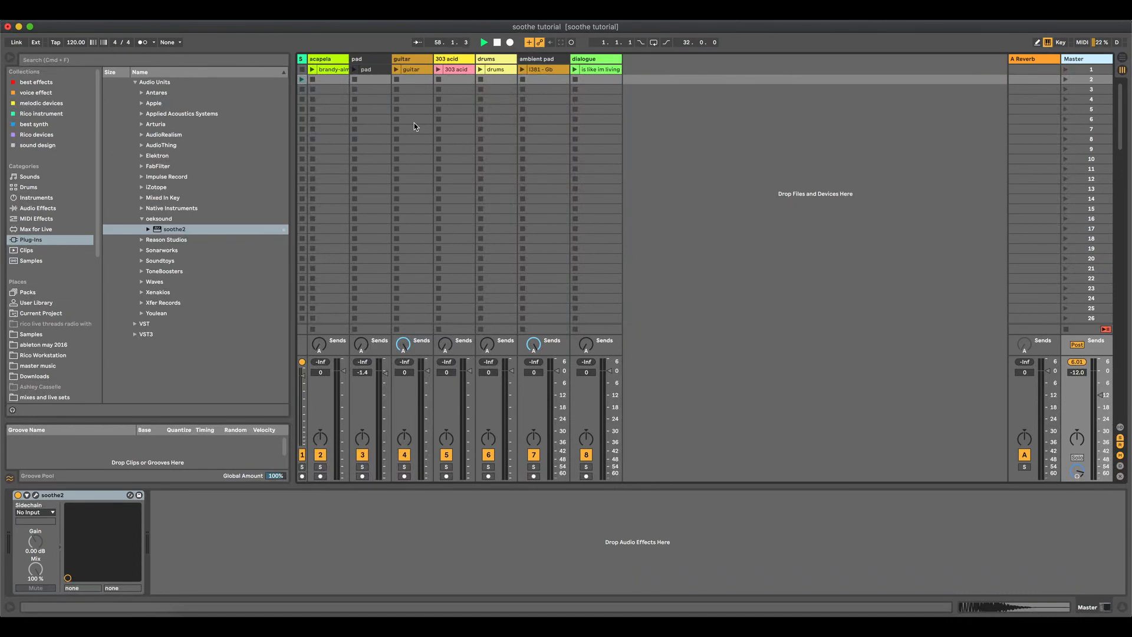
click(371, 70)
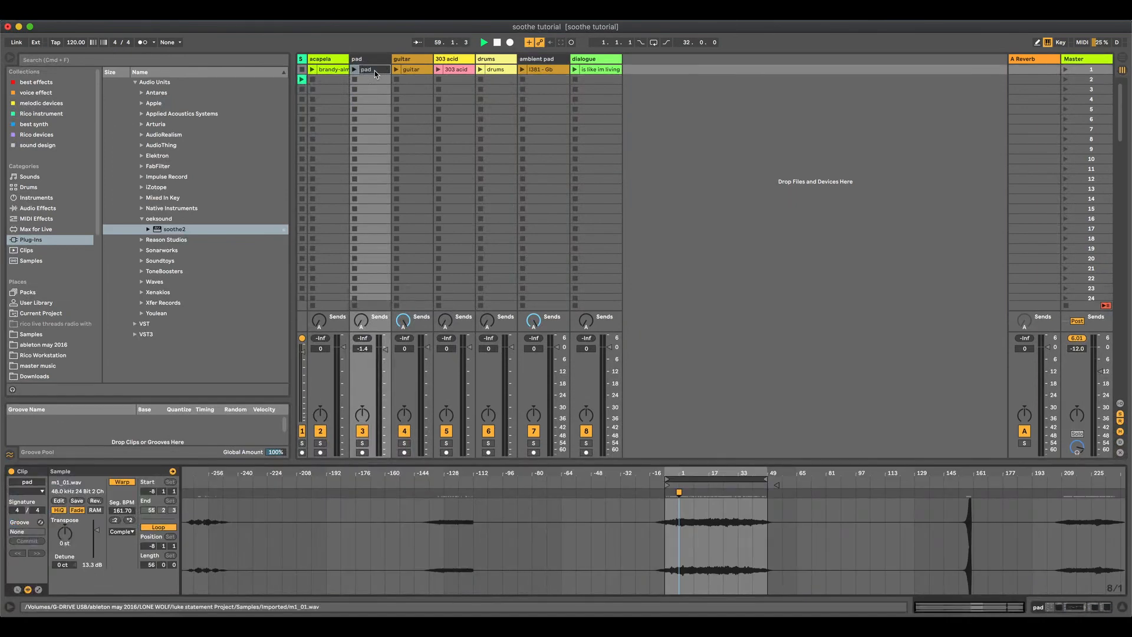
click(371, 60)
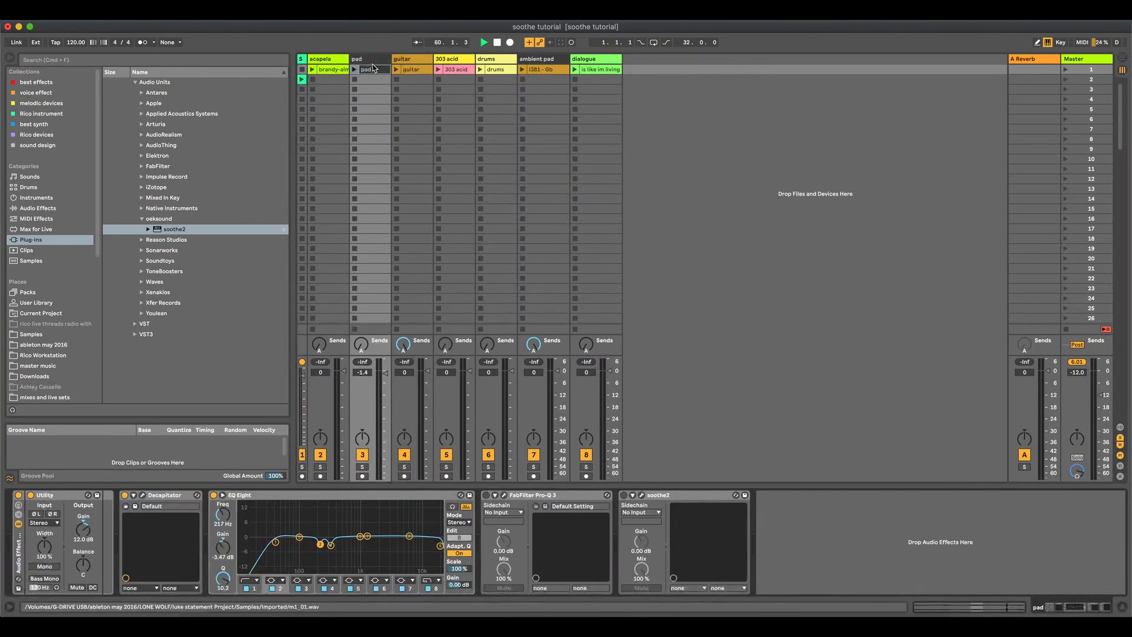
Step: In the pad track's EQ Eight, flatten the two notches by raising bands 2 and 4 to about 0.3 dB and 0.7 dB
double_click(366, 559)
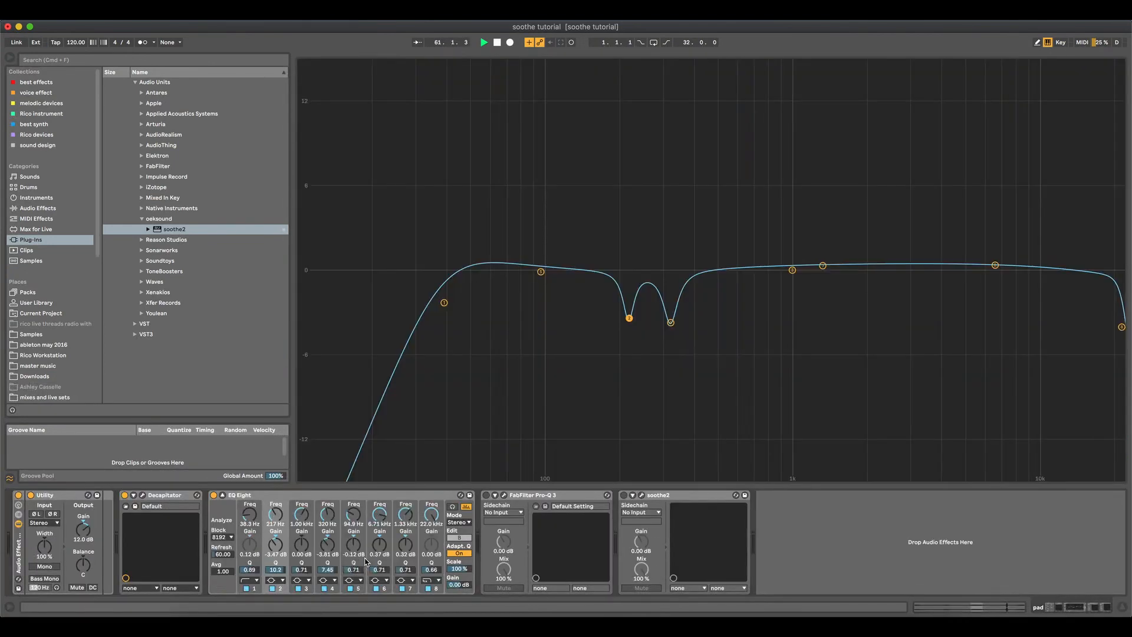
drag(631, 320, 629, 266)
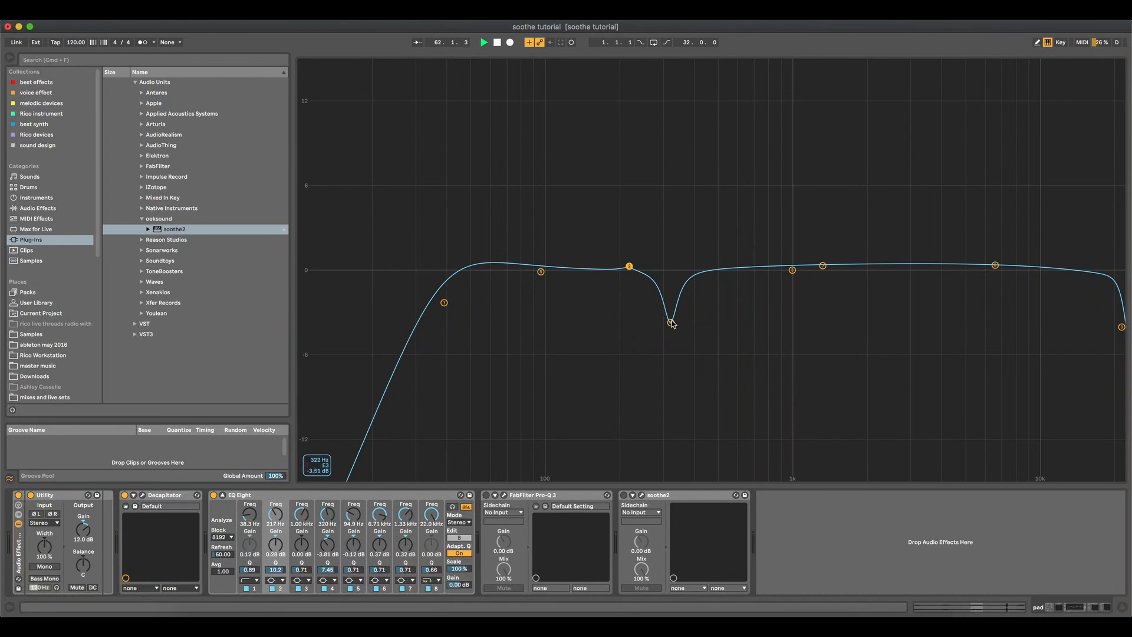
drag(671, 323, 667, 260)
double_click(652, 307)
Step: Play the pad clip, sweep EQ band 4 with a 15 dB boost to 435 Hz, and cut it to about -3.1 dB
click(354, 69)
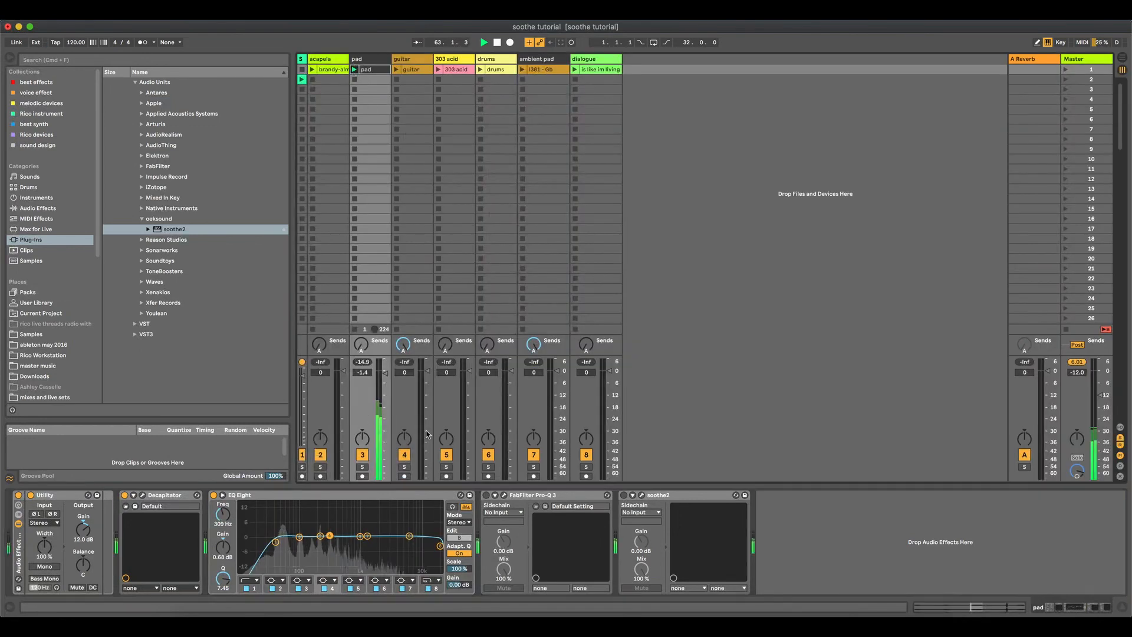
double_click(349, 512)
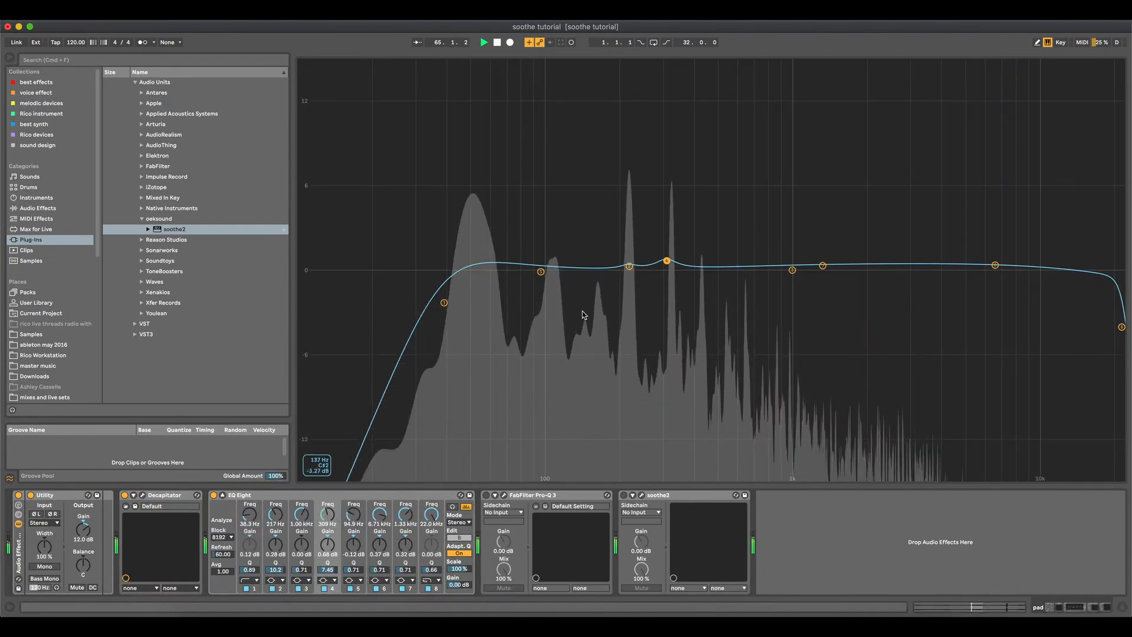
drag(667, 261, 703, 62)
key(space)
key(space)
key(space)
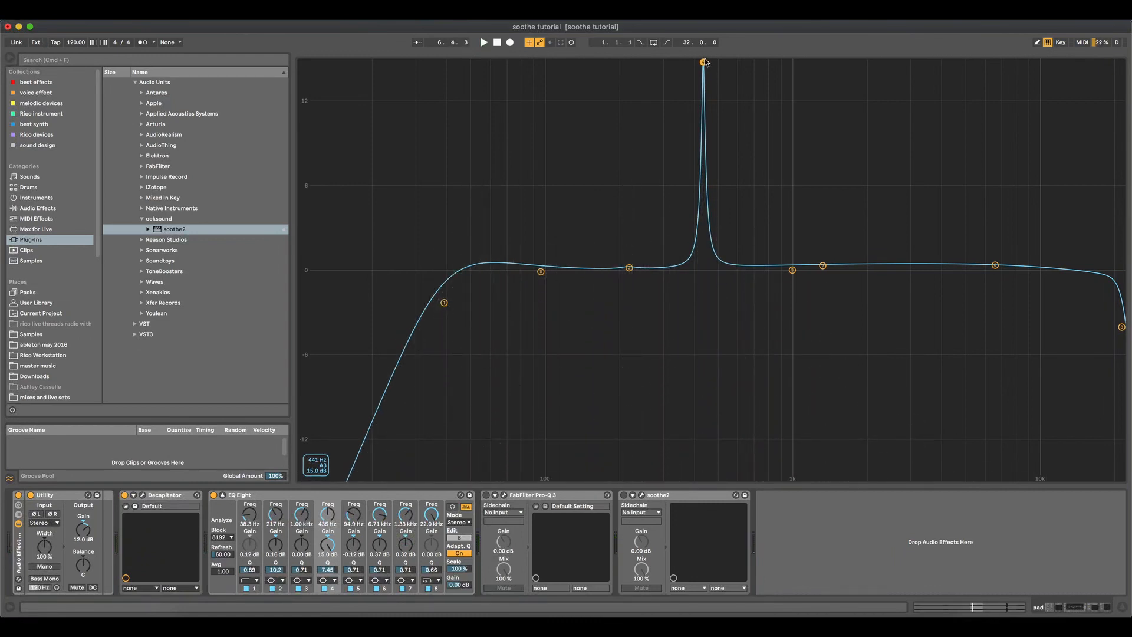
key(space)
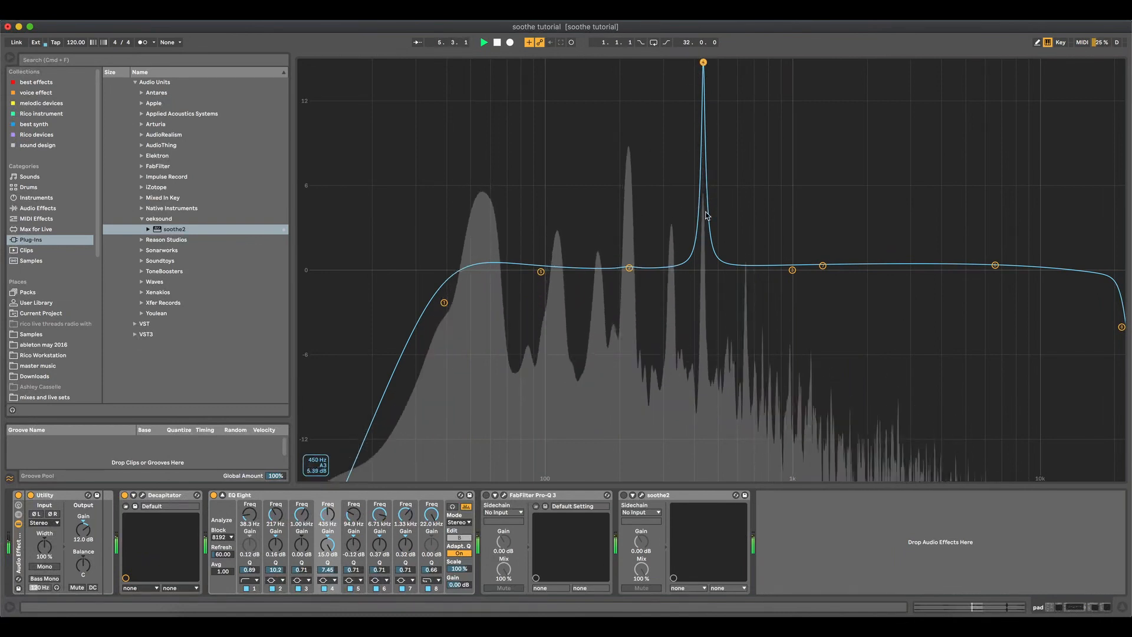
drag(327, 545, 328, 569)
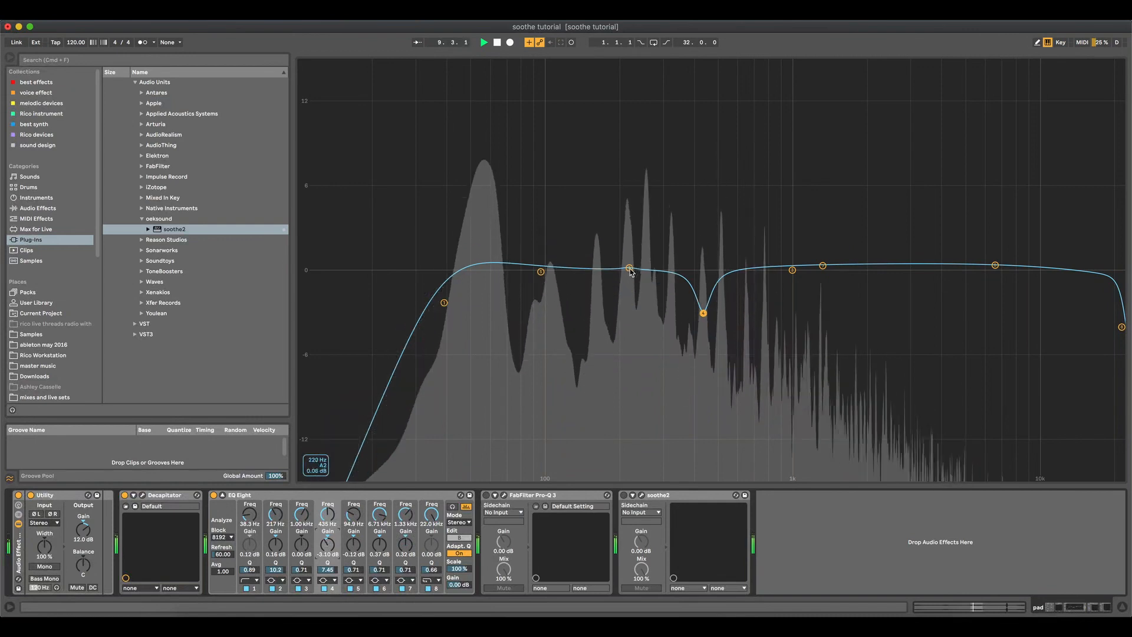
Step: Sweep pad EQ band 2 with a boost of about 13 dB near 214 Hz, and return it to 0.80 dB at 202 Hz
drag(629, 267, 639, 268)
drag(640, 167, 631, 238)
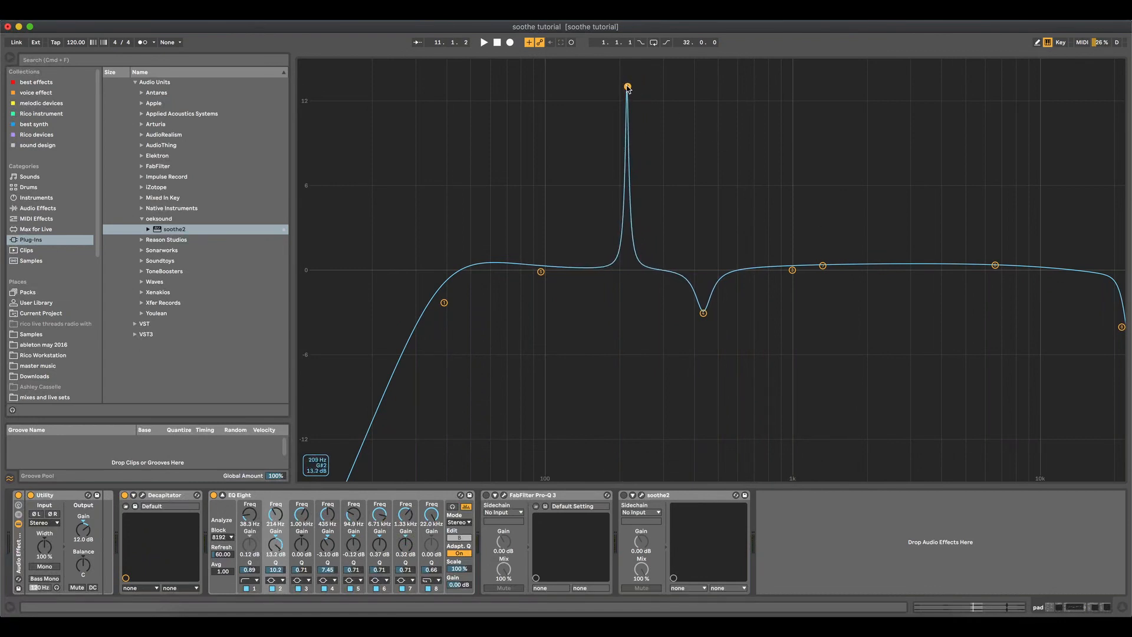
drag(628, 88, 620, 210)
Step: Sweep pad EQ band 5 with a 15 dB boost to 1.36 kHz, and cut it to about -3.3 dB
drag(541, 273, 825, 61)
key(space)
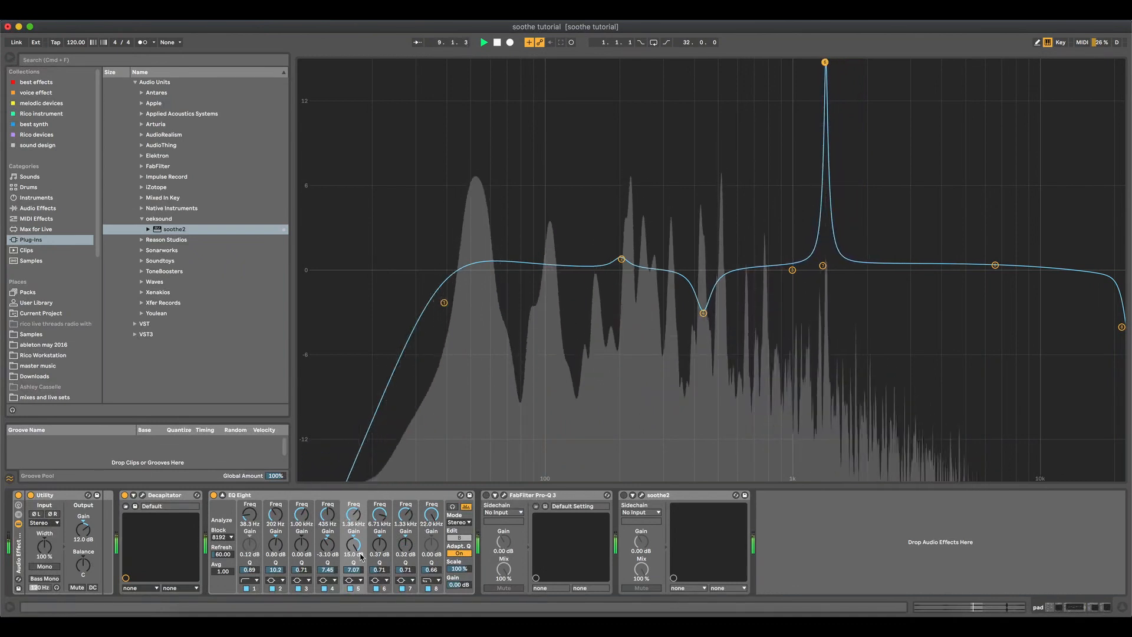
drag(354, 544, 354, 625)
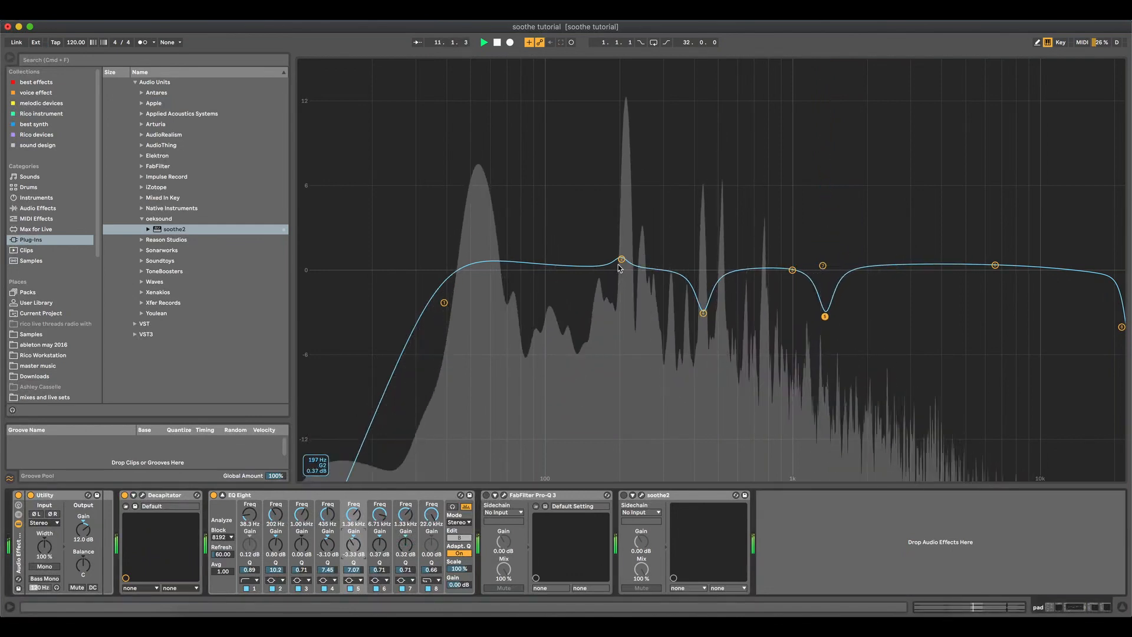
Step: Move pad EQ band 2 to 849 Hz with a cut of about -3 dB
drag(622, 259, 776, 314)
key(super+z)
key(super+shift+z)
Step: Compare the playing pad with EQ Eight bypassed and enabled, leaving it enabled, and stop playback
key(space)
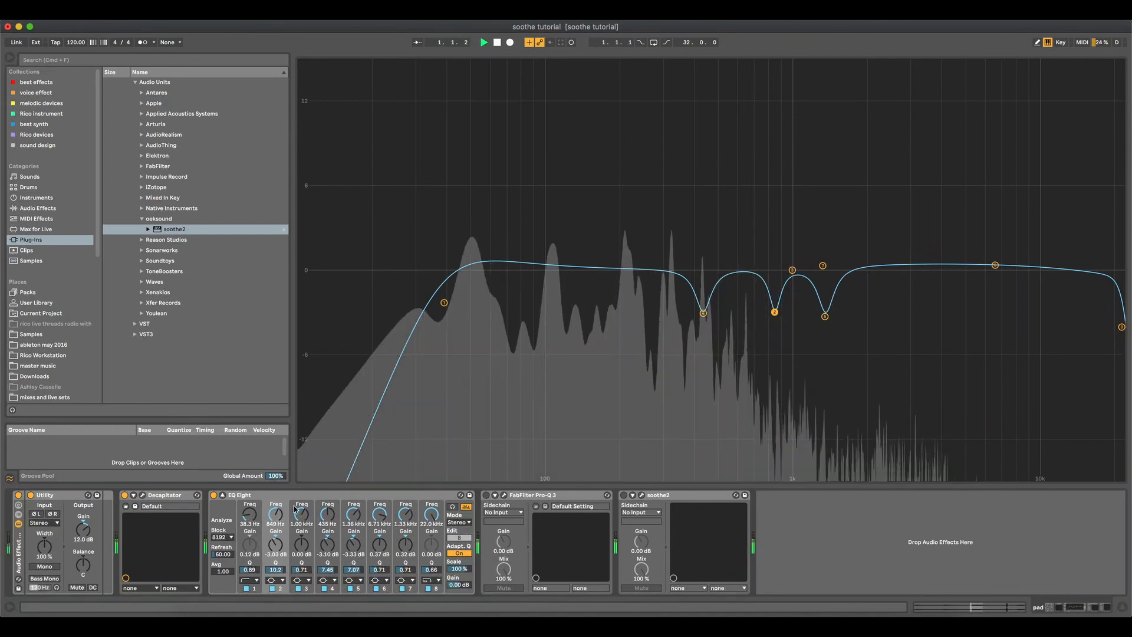
click(213, 495)
click(214, 497)
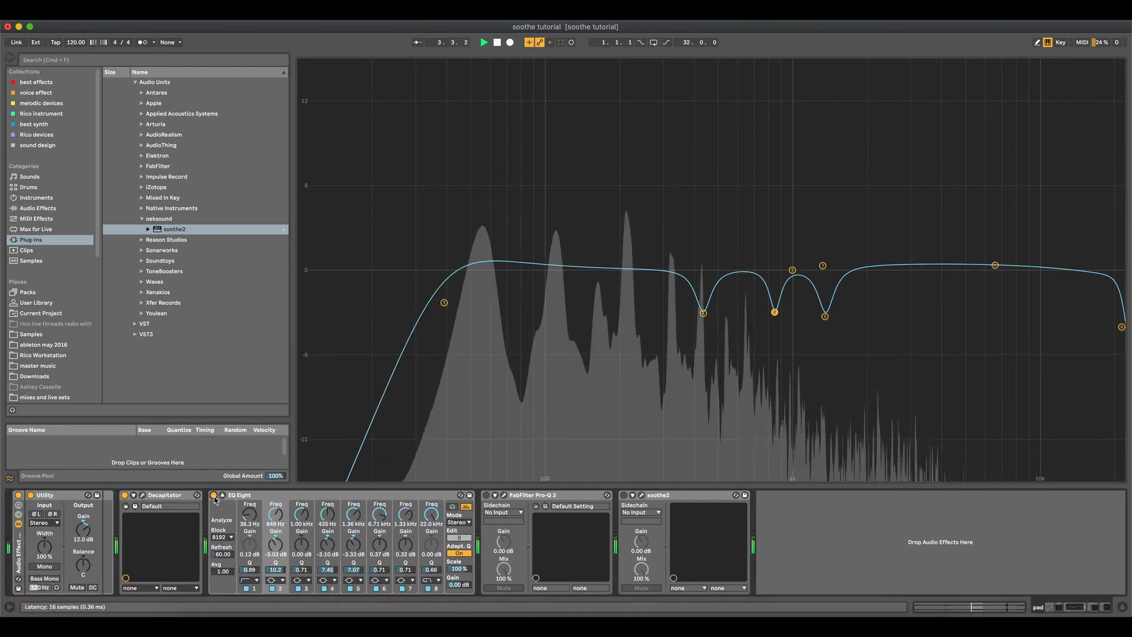
click(213, 495)
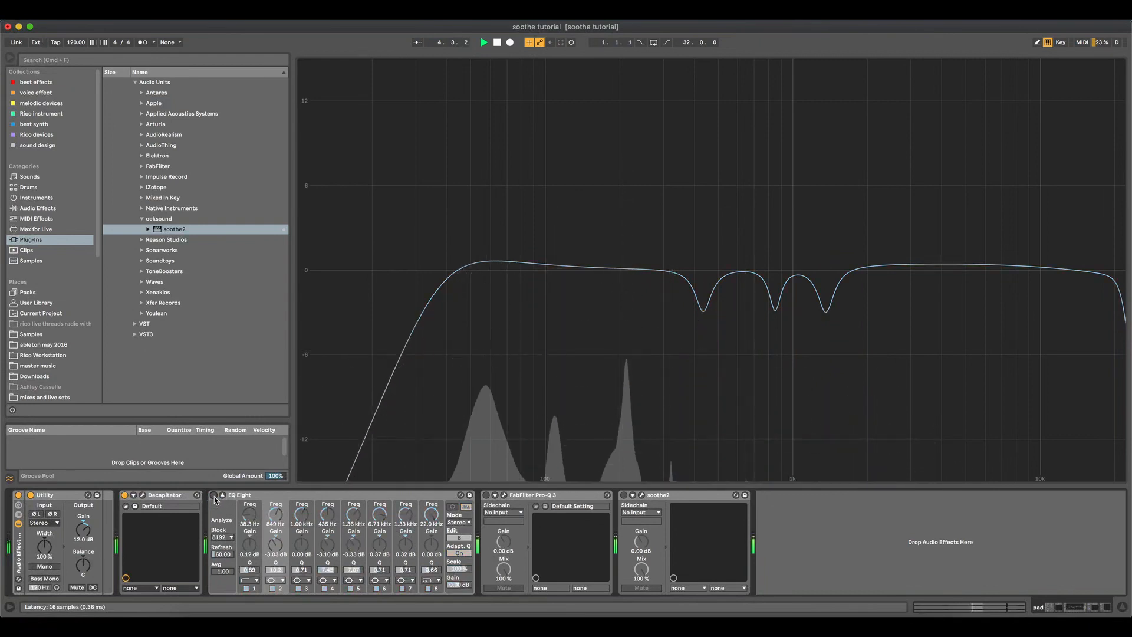
click(214, 495)
key(space)
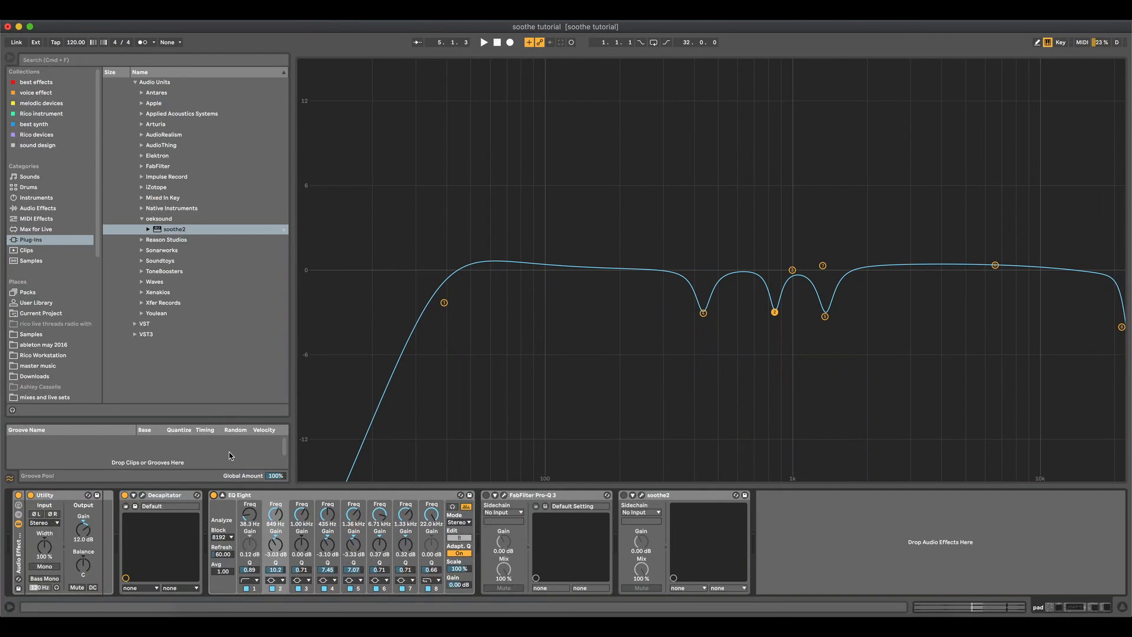
Step: Collapse the enlarged EQ view, play the acapela clip and display that track's device chain
double_click(601, 303)
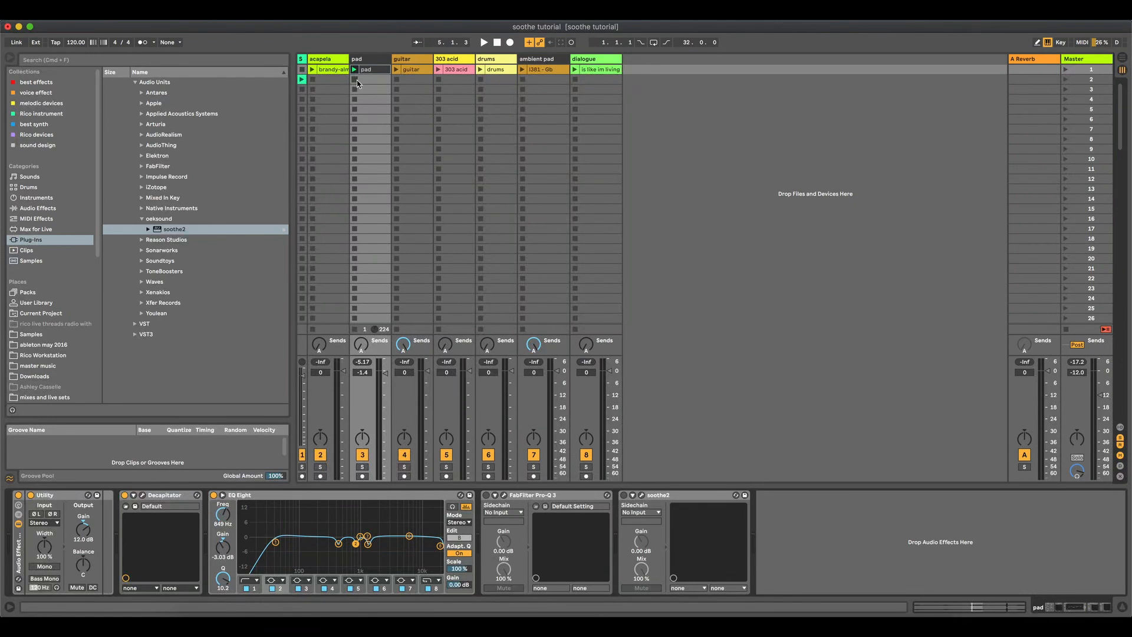
click(322, 62)
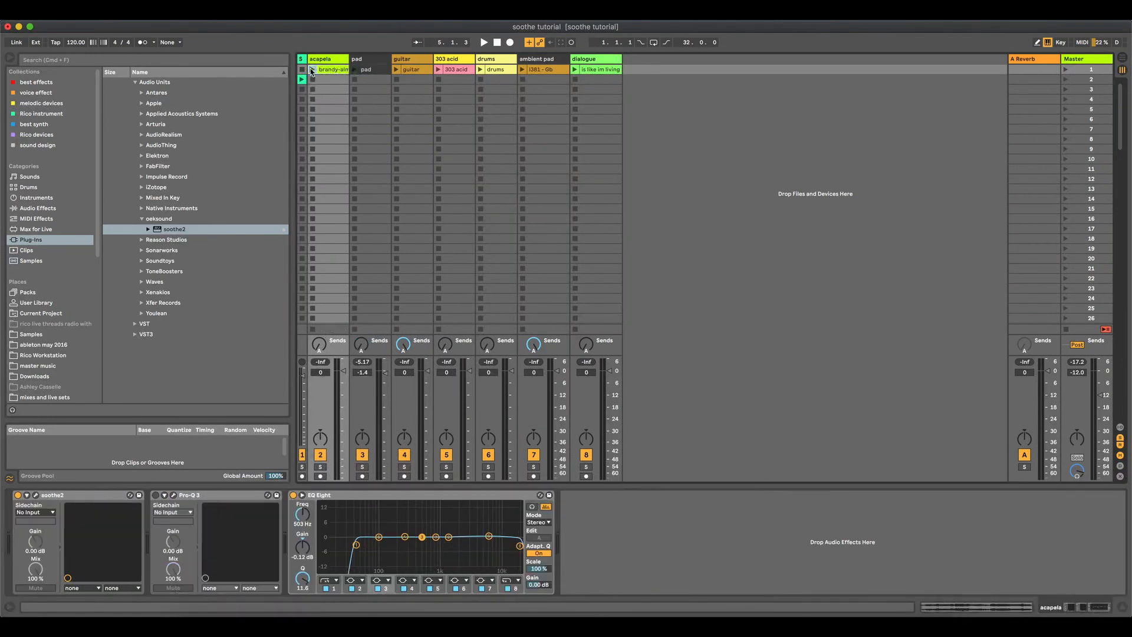
click(312, 70)
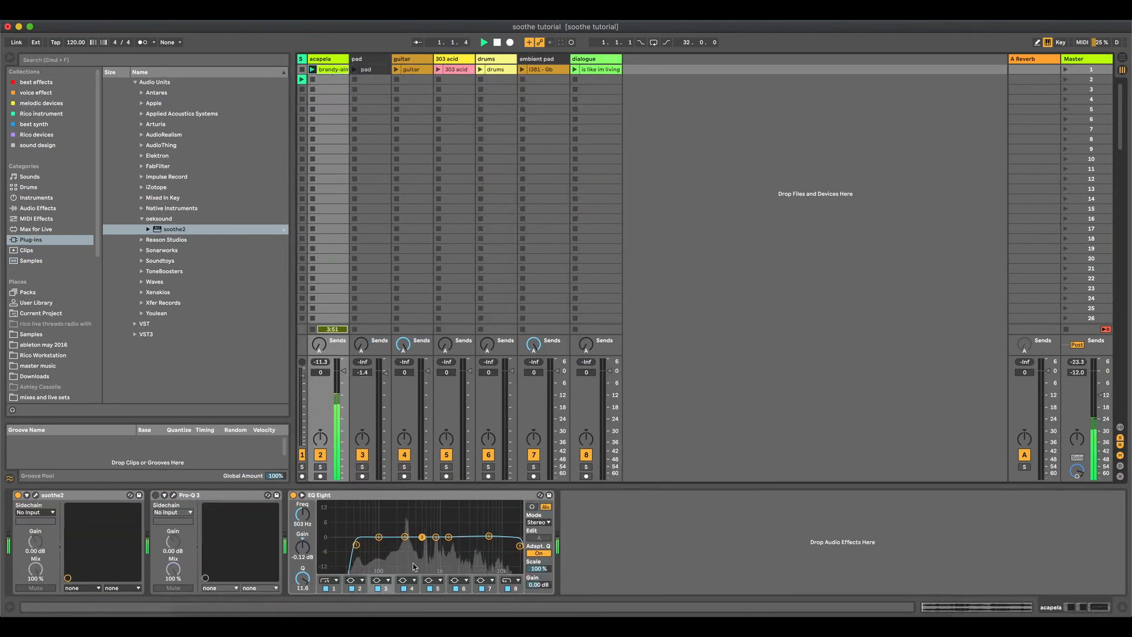
click(326, 70)
click(322, 59)
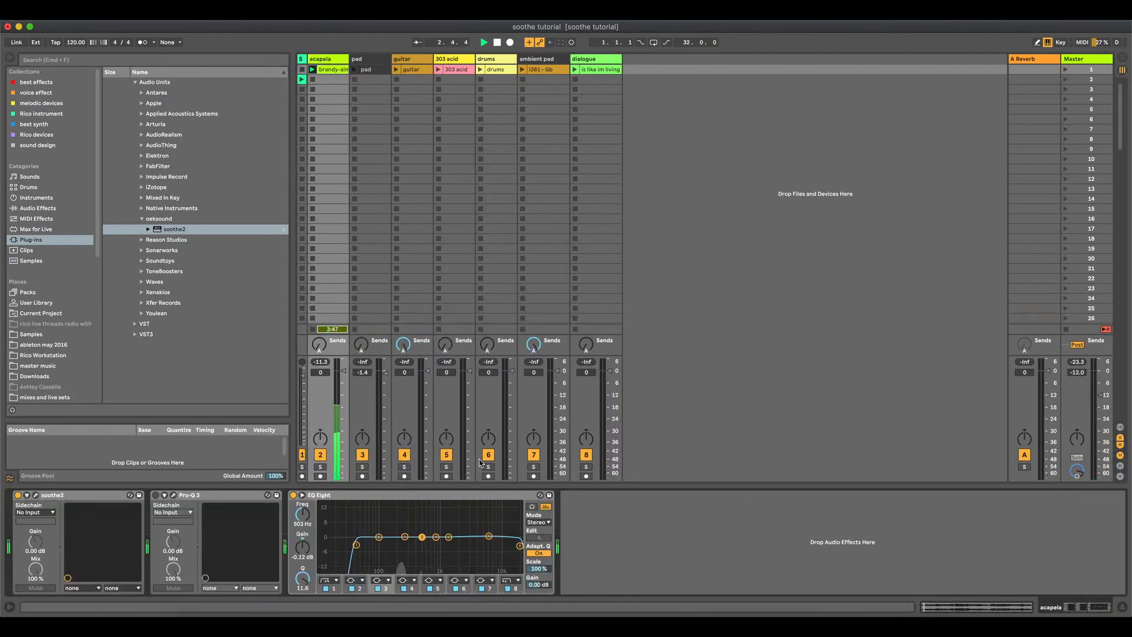
Step: In the acapela track's EQ Eight, sweep band 3 with a 15 dB boost to 871 Hz and cut it to about -3.3 dB
double_click(450, 556)
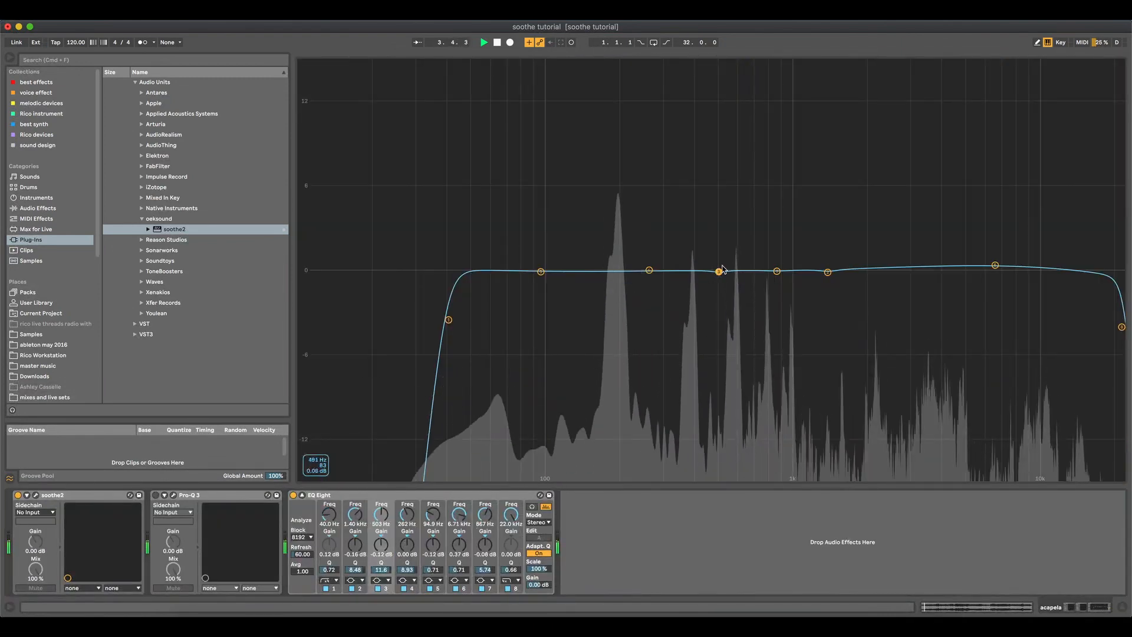
drag(719, 272, 779, 64)
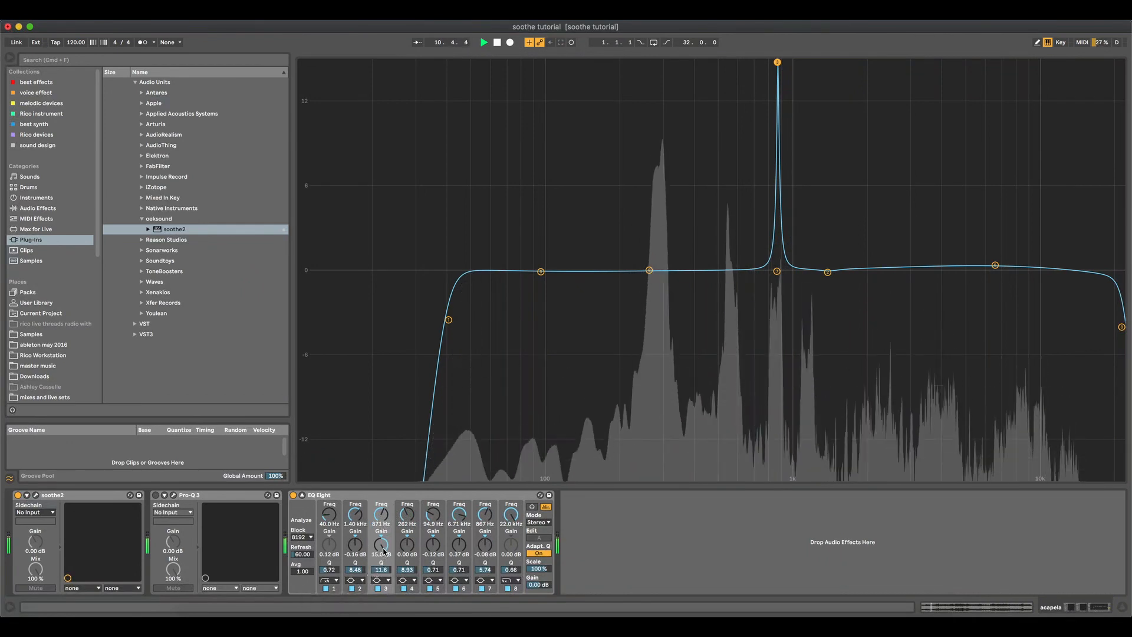
drag(383, 551, 383, 602)
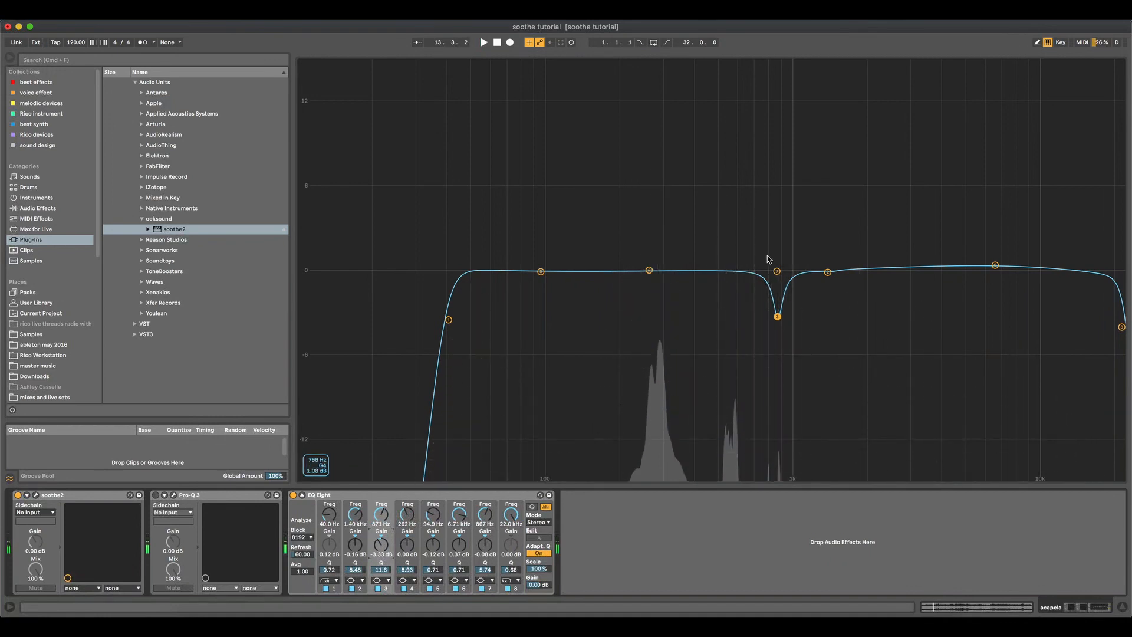
Step: Sweep acapela EQ band 2 with a 15 dB boost to about 458 Hz, and lower its gain
drag(828, 272, 708, 62)
key(space)
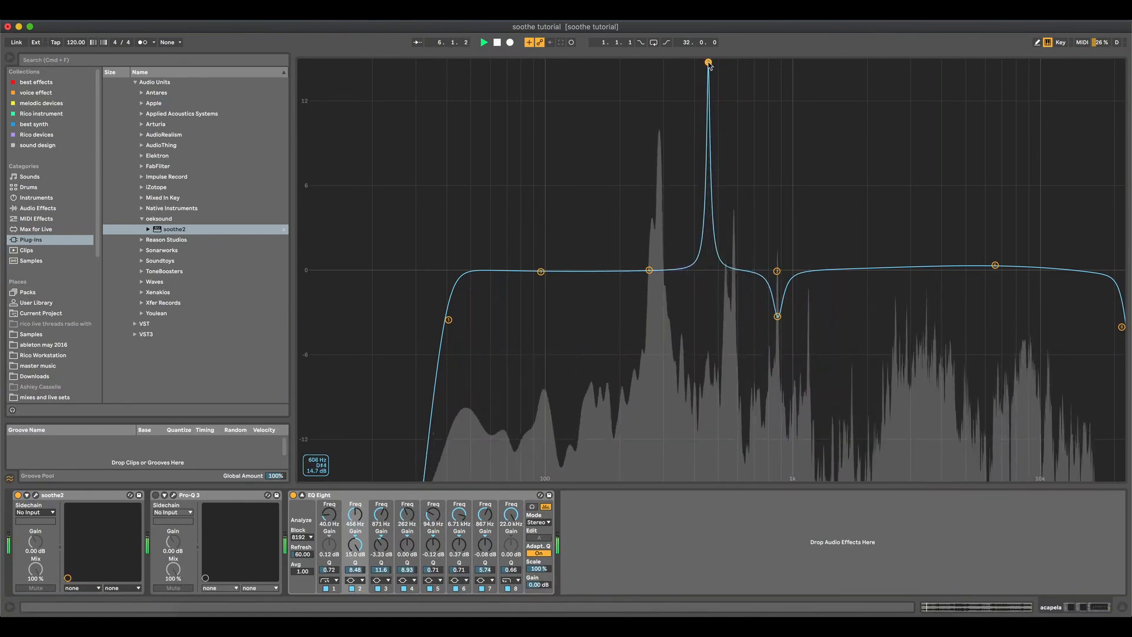
drag(354, 547, 354, 625)
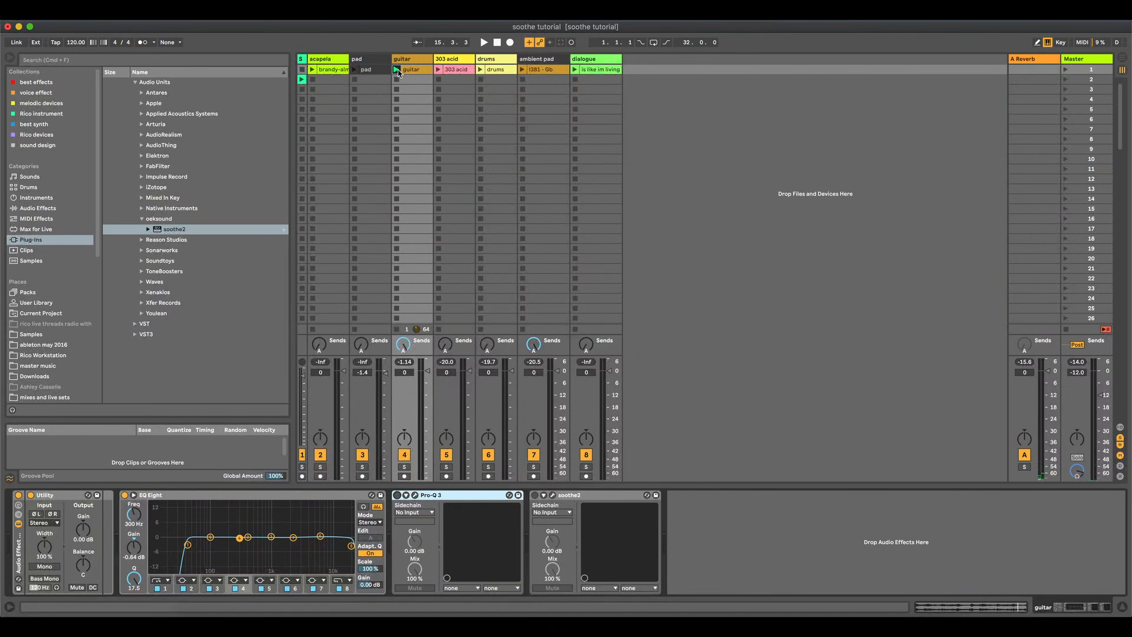
Step: Play the guitar clip, sweep its EQ band 4 with a 15 dB boost to 417 Hz at Q 5.04, and cut it to -3.81 dB
click(397, 70)
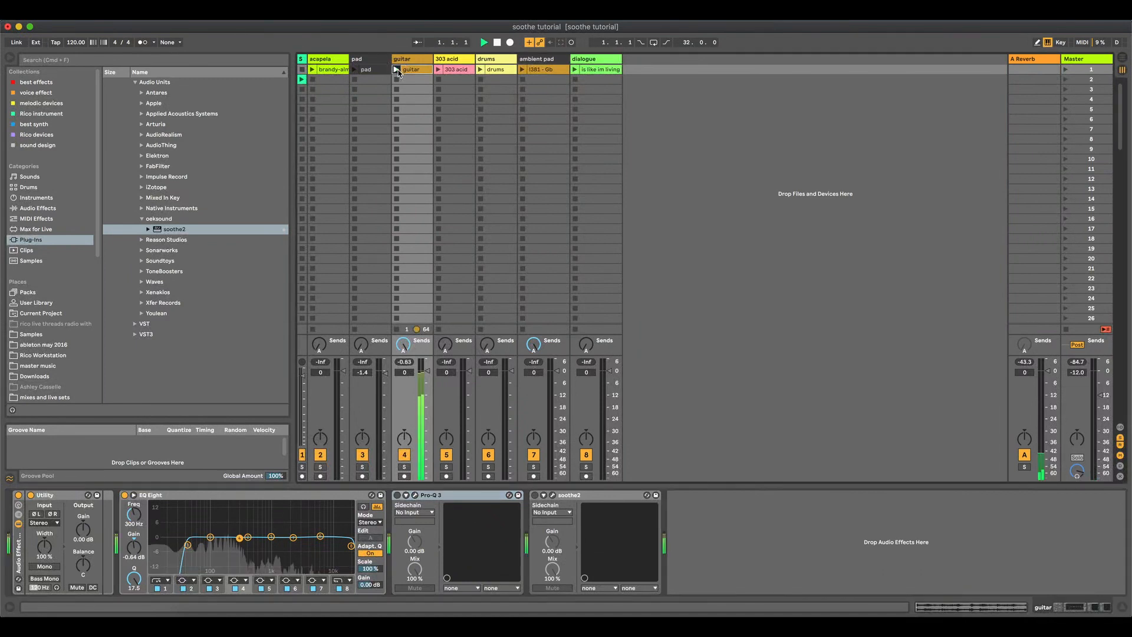
double_click(293, 513)
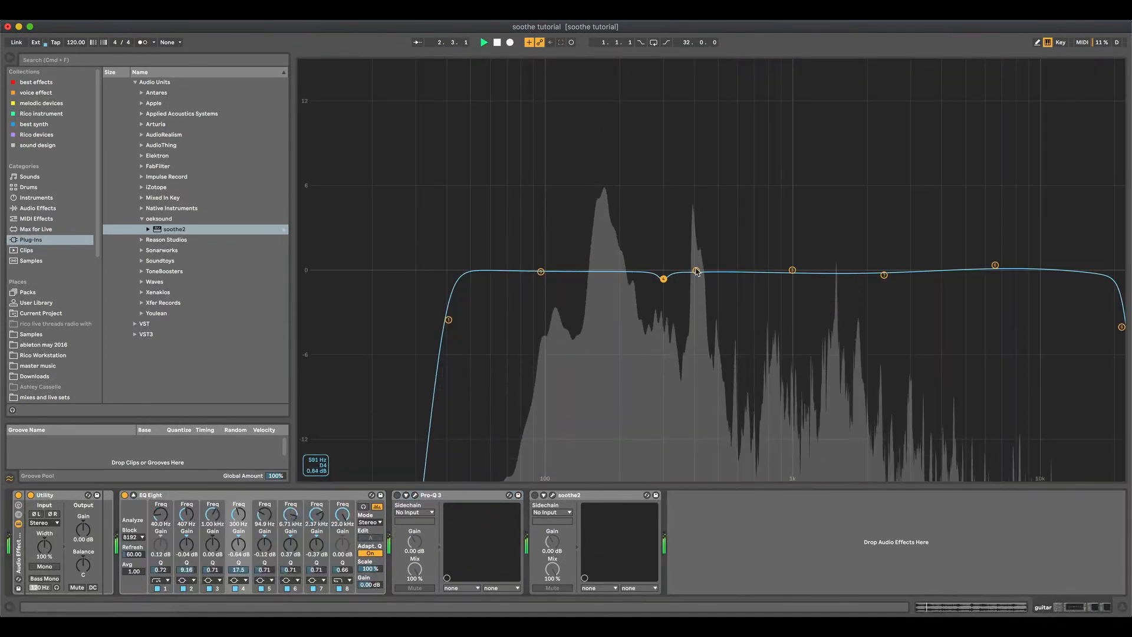
drag(664, 279, 699, 62)
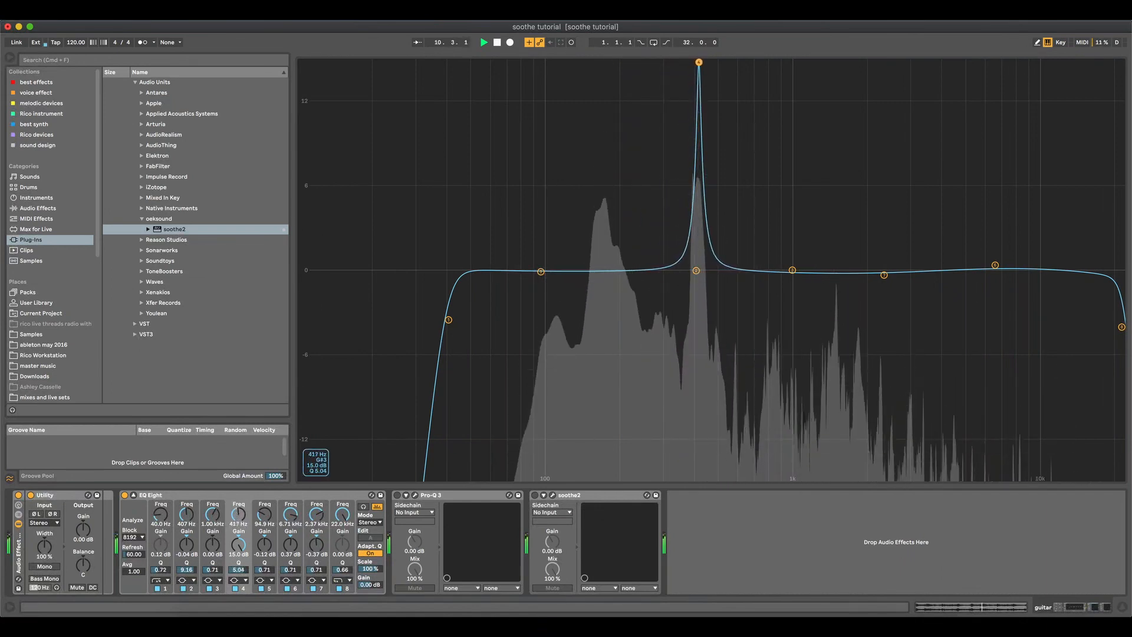
drag(238, 544, 238, 552)
key(space)
double_click(646, 328)
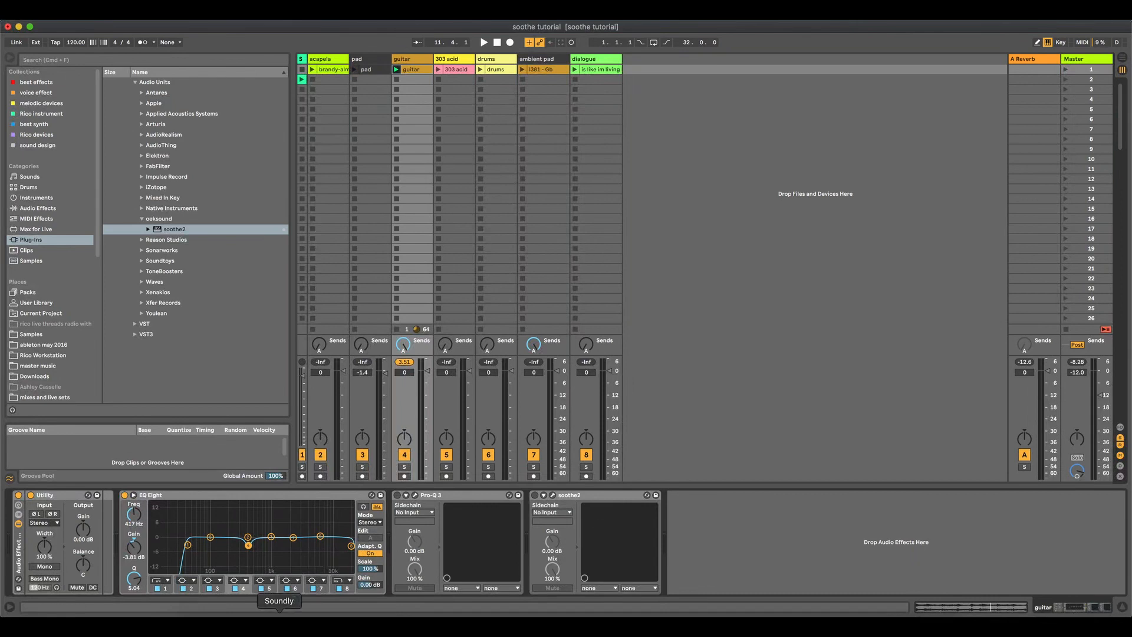
Step: Switch to the browser, view the Train Your Ears page and highlight its "Ear Training for Sound Engineers" heading
click(257, 624)
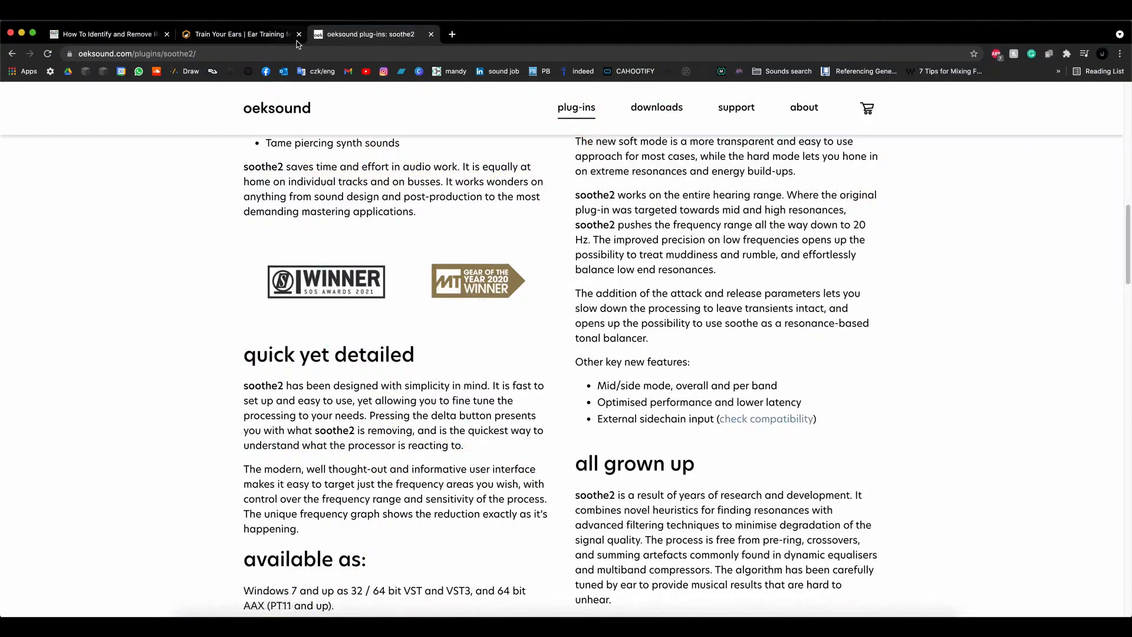
click(263, 35)
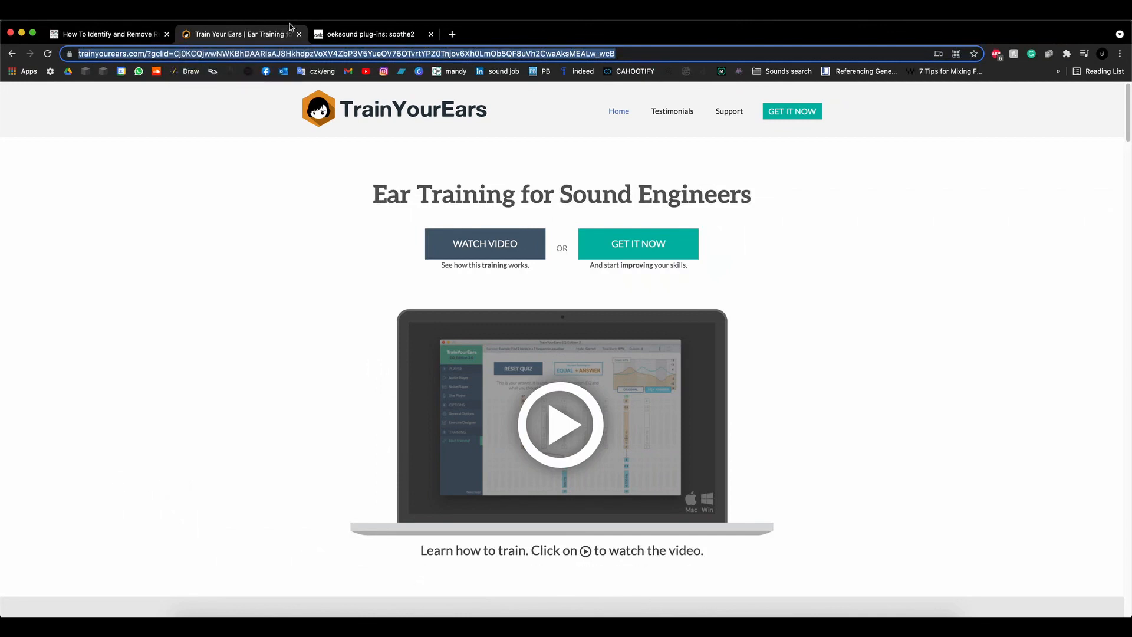
drag(374, 192, 739, 189)
click(740, 189)
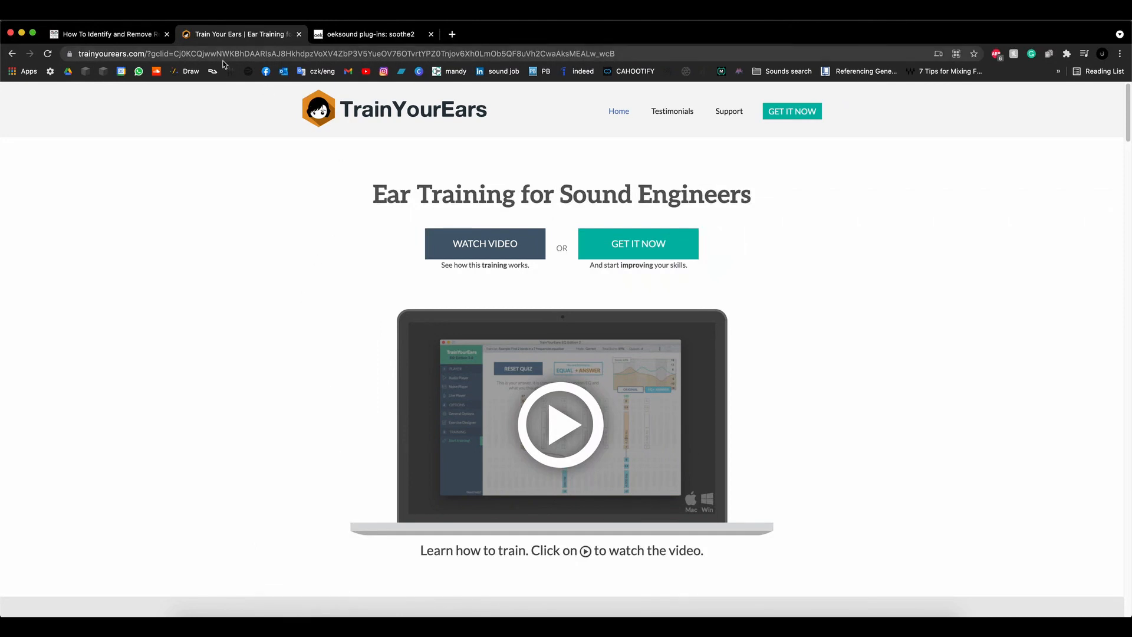
Step: Switch to Ableton Live, play the guitar clip, and open and enable soothe2 on the guitar track
click(295, 597)
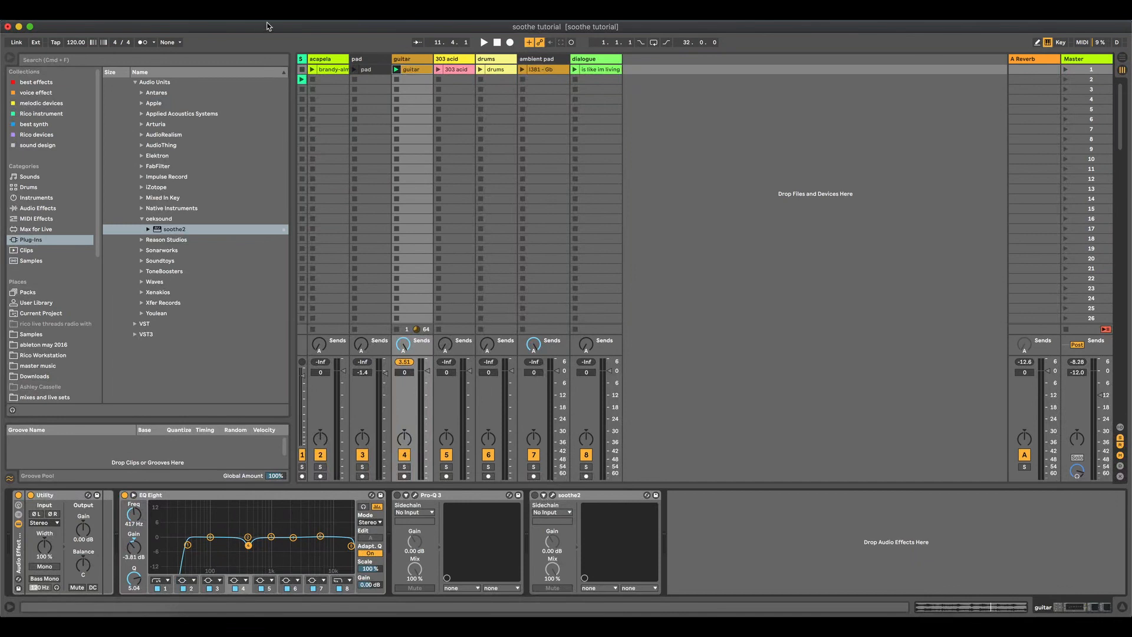
key(space)
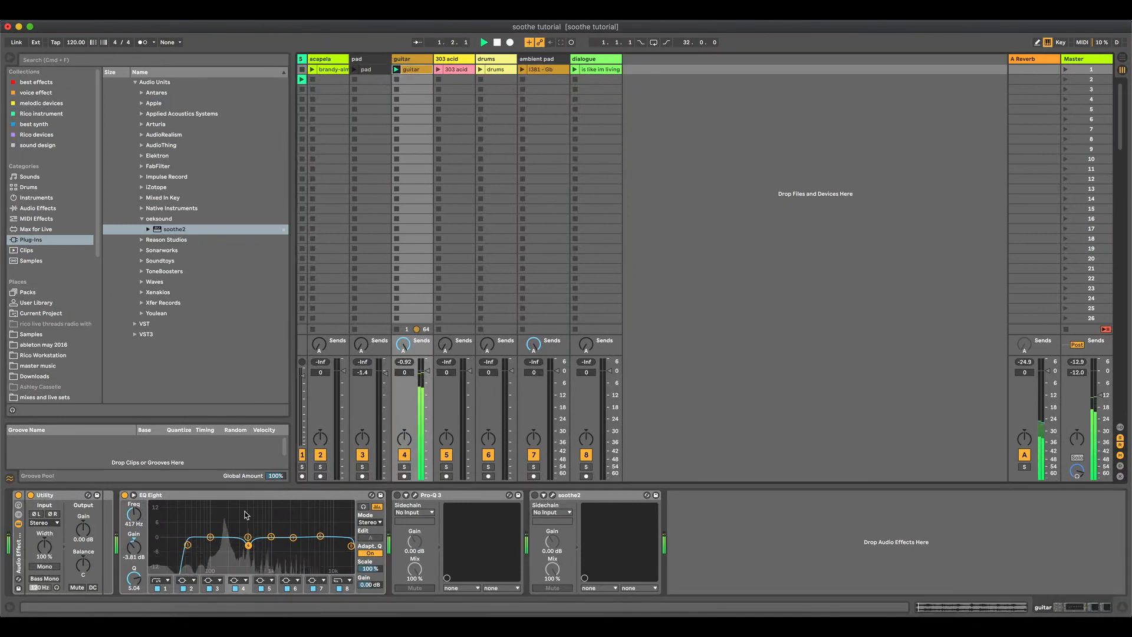
click(552, 495)
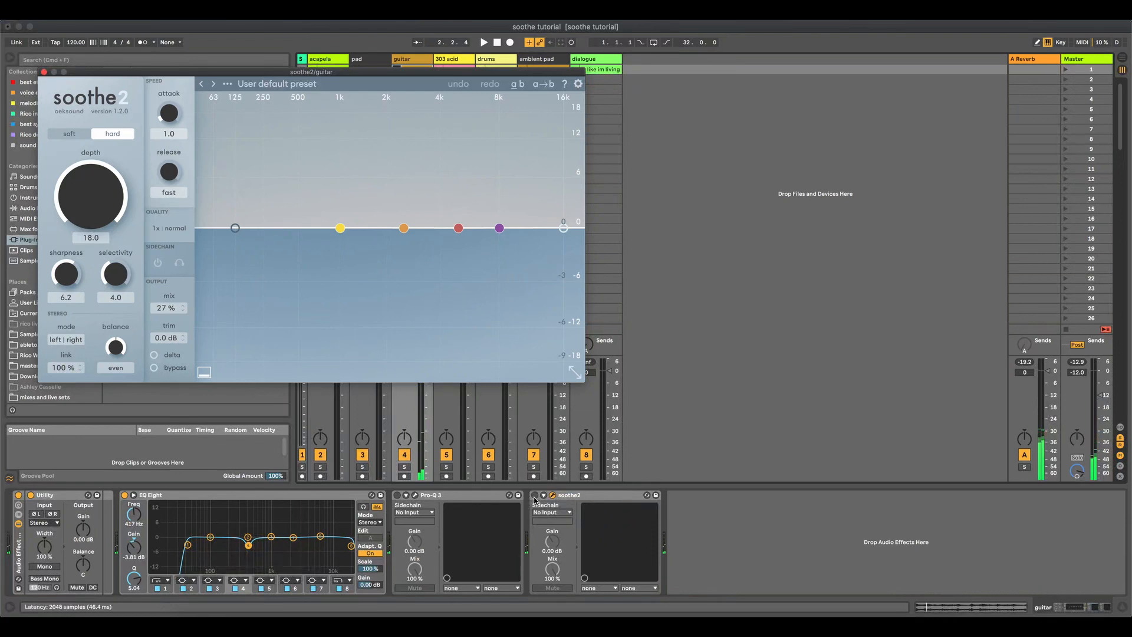
click(535, 496)
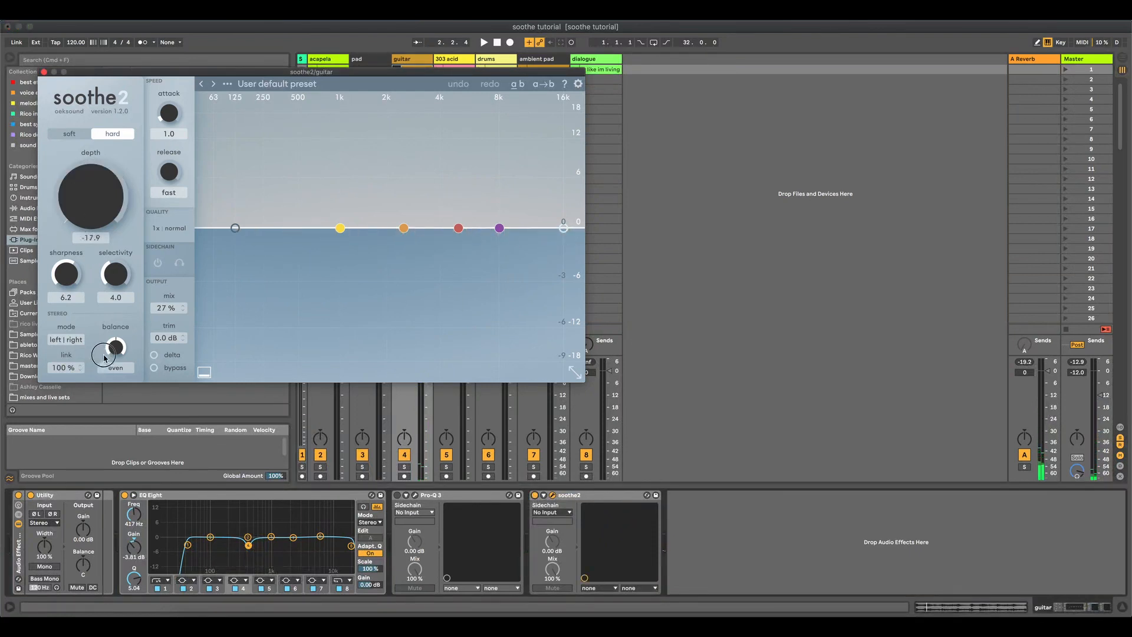
Step: Load the Flat start preset in soothe2 and raise the depth to 12.2 while the guitar plays
drag(104, 355, 104, 328)
click(227, 84)
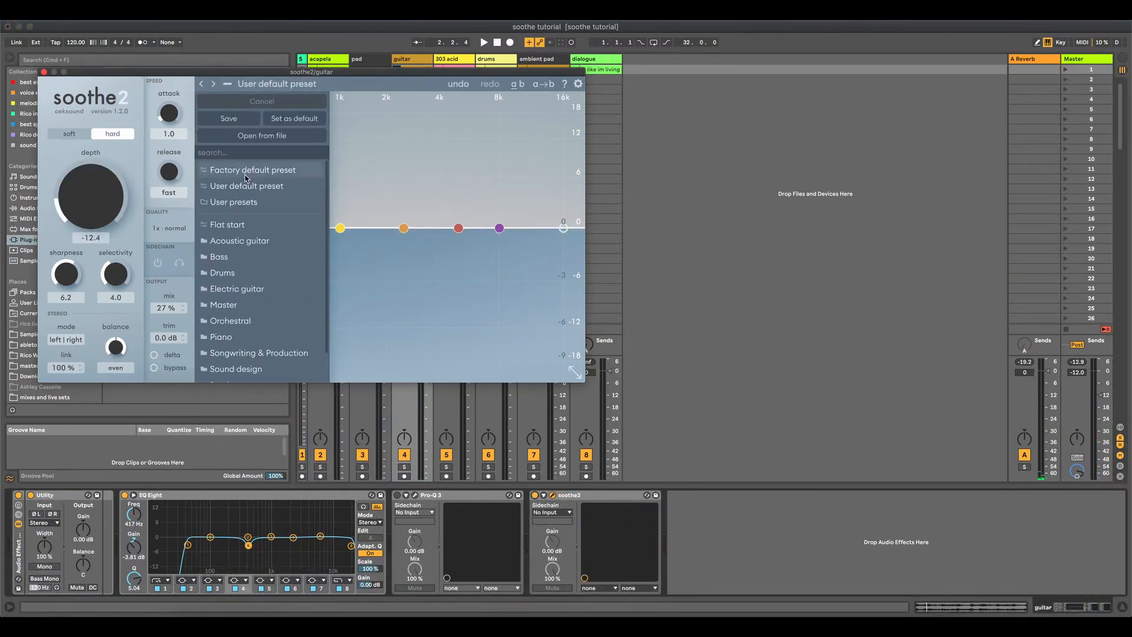
click(242, 225)
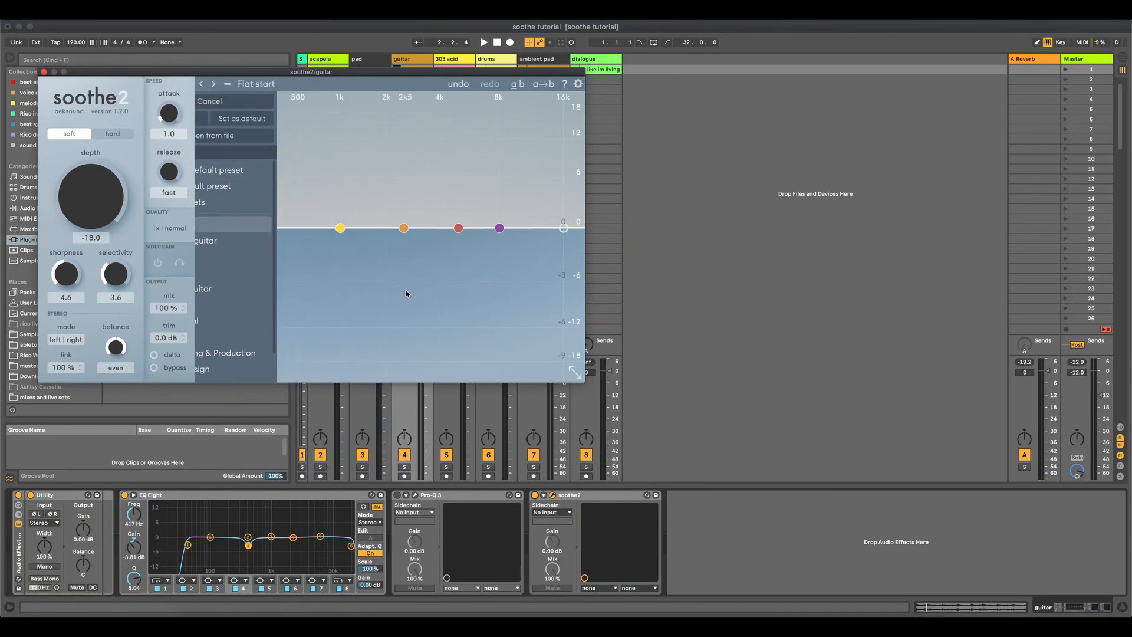
key(space)
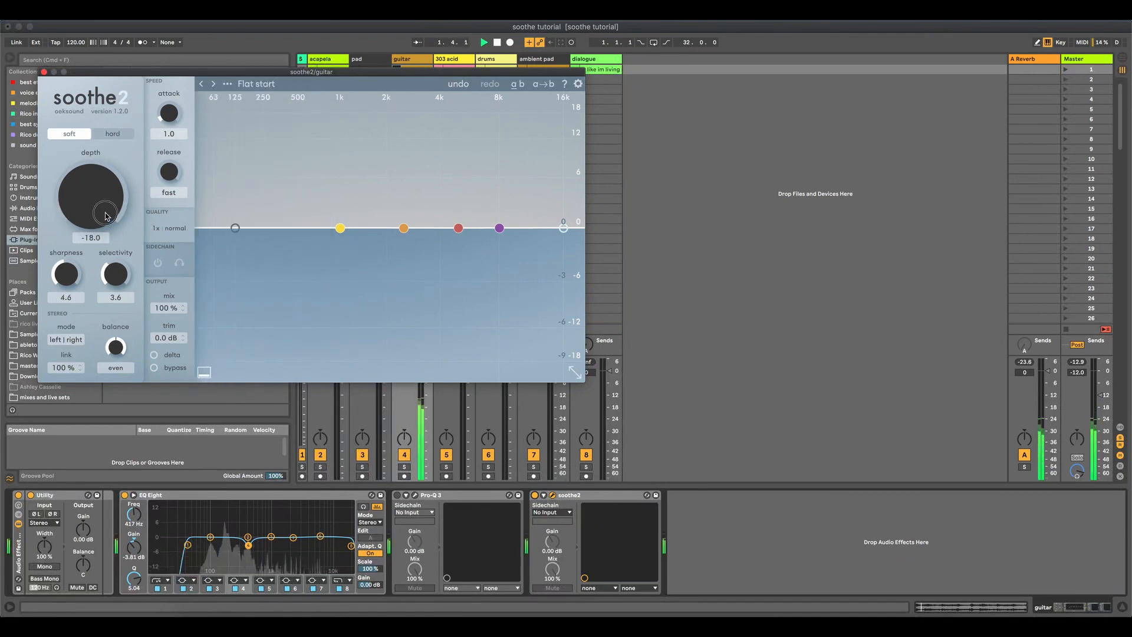
drag(106, 216, 483, 85)
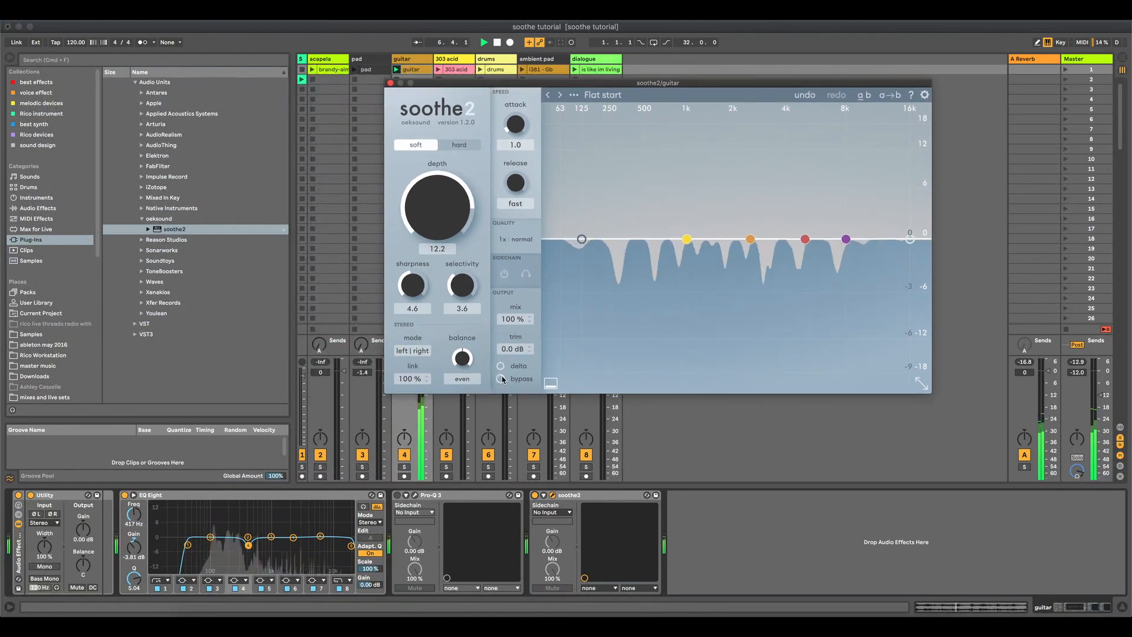
Step: Try sharpness at 7.9 and selectivity at 6.3 on the playing guitar, and restore them to 4.6 and 3.6
drag(412, 291, 415, 268)
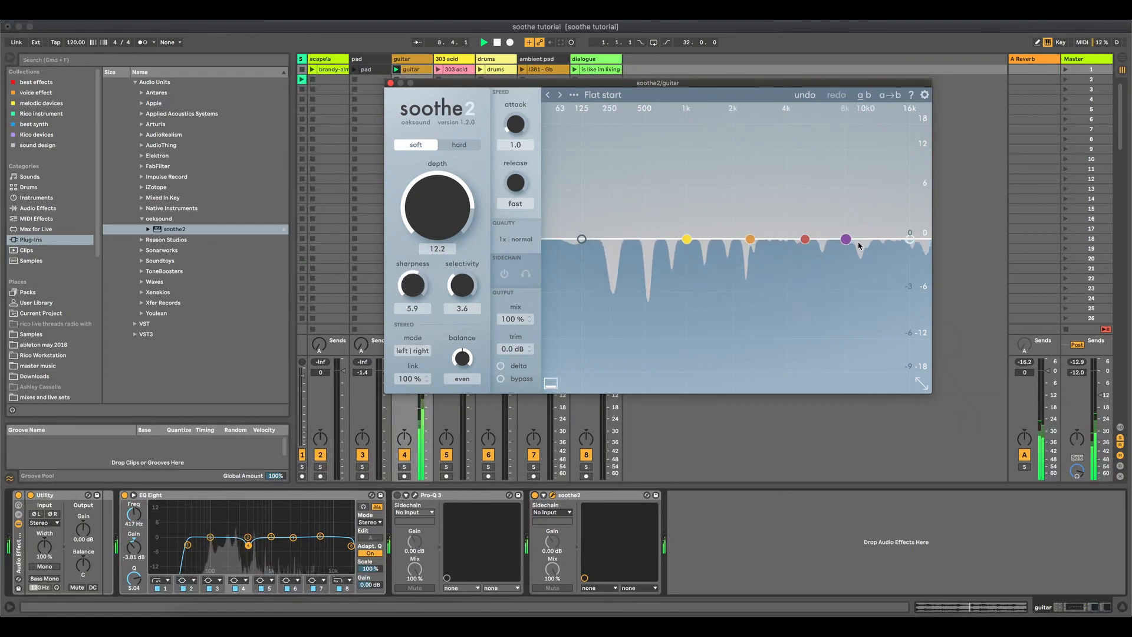
drag(413, 286, 463, 255)
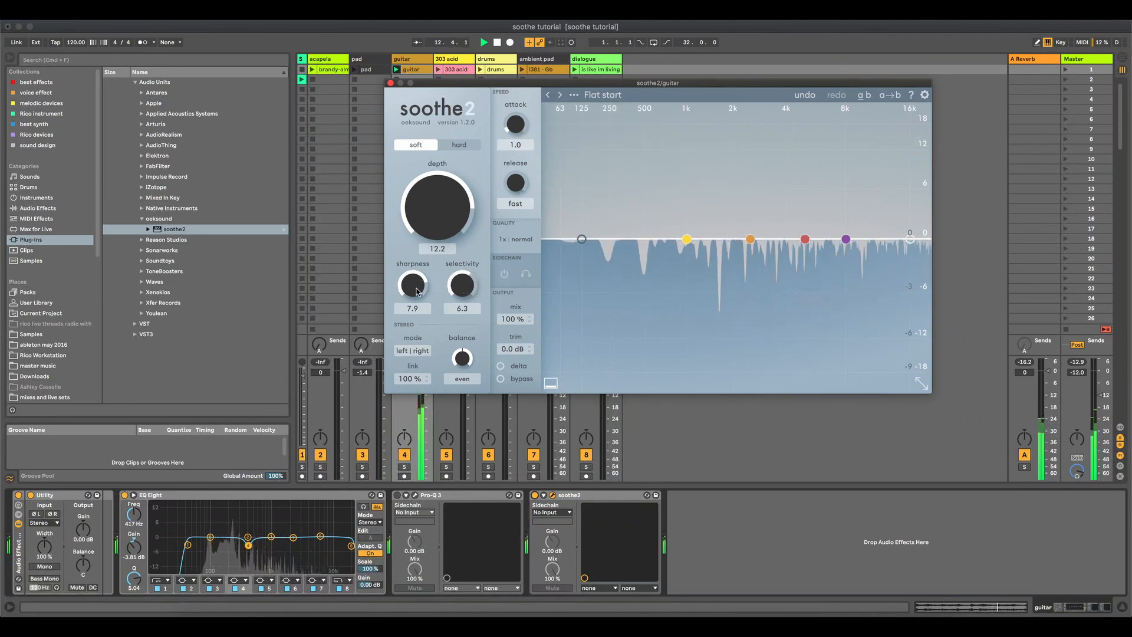
mouse_move(416, 290)
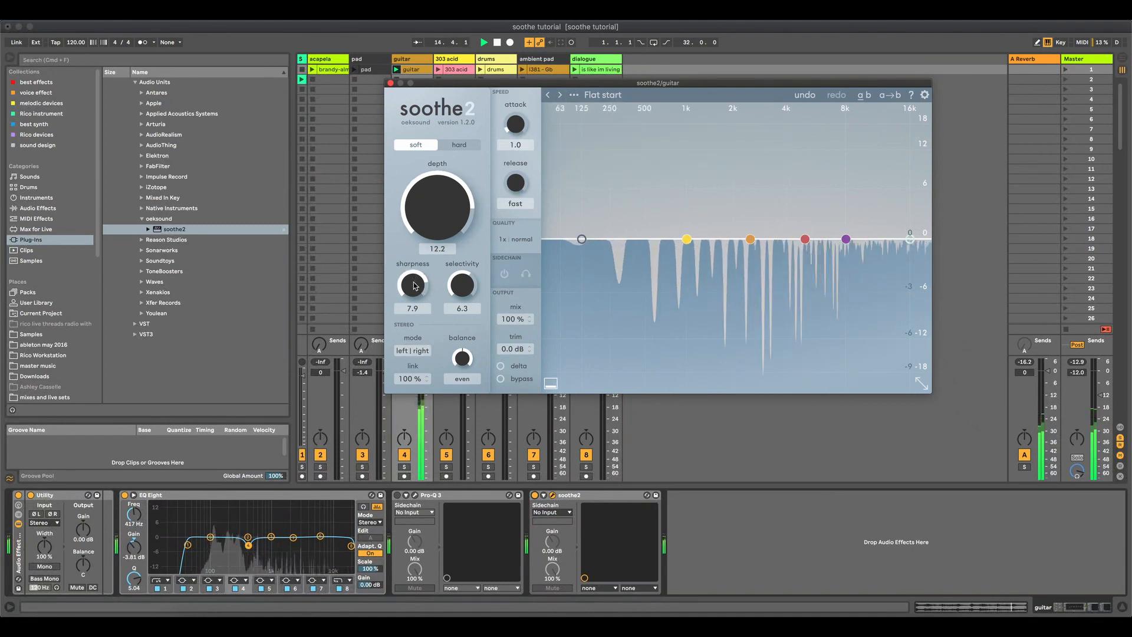
drag(416, 286, 425, 337)
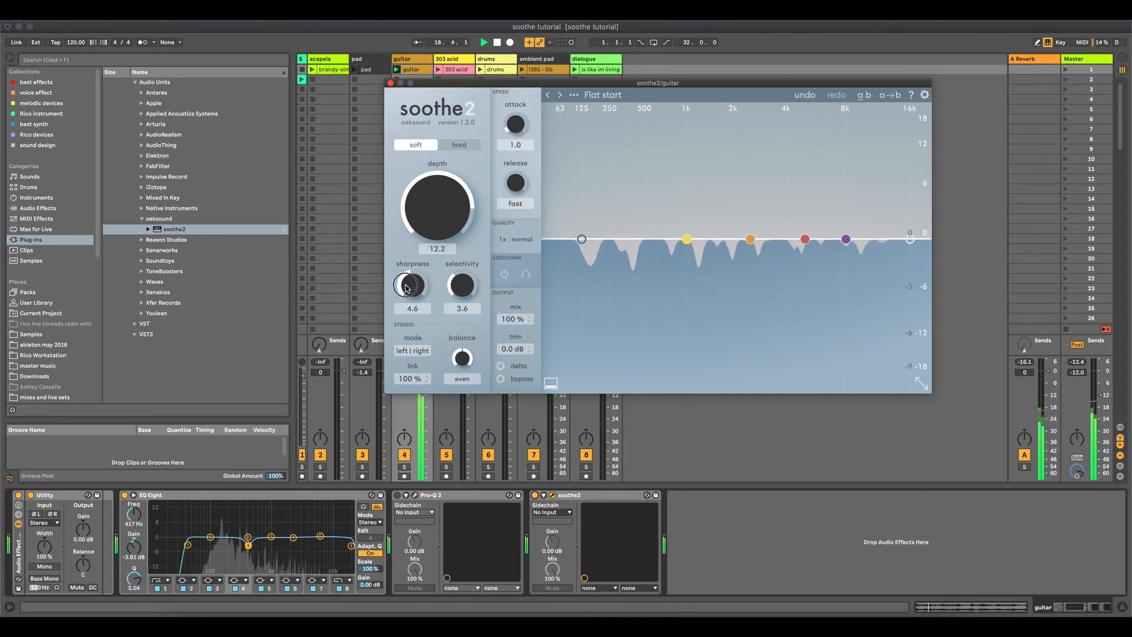
Step: Audition soothe2's hard mode at a depth of 14.7, and return to soft mode with the depth at 18.0
drag(437, 214, 446, 250)
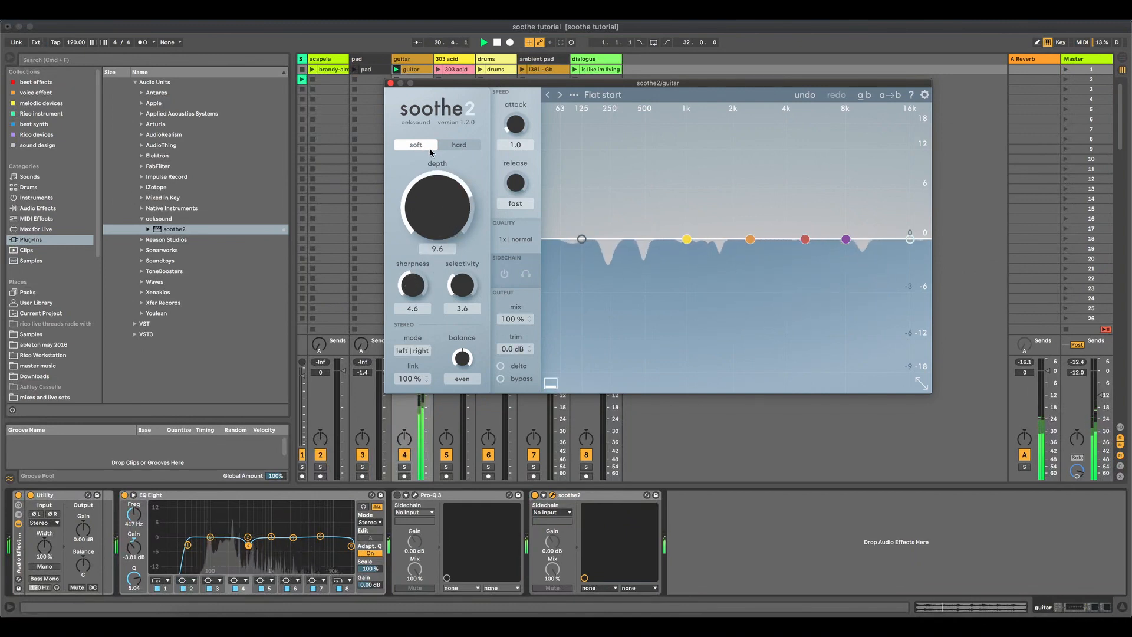
click(461, 146)
drag(436, 219, 438, 196)
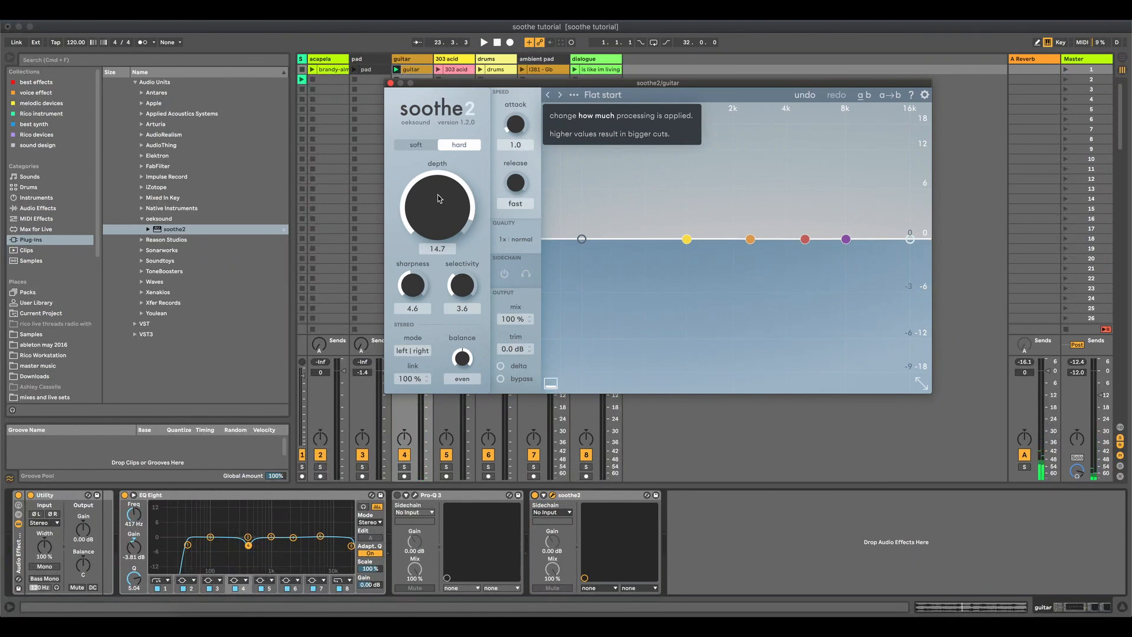
key(space)
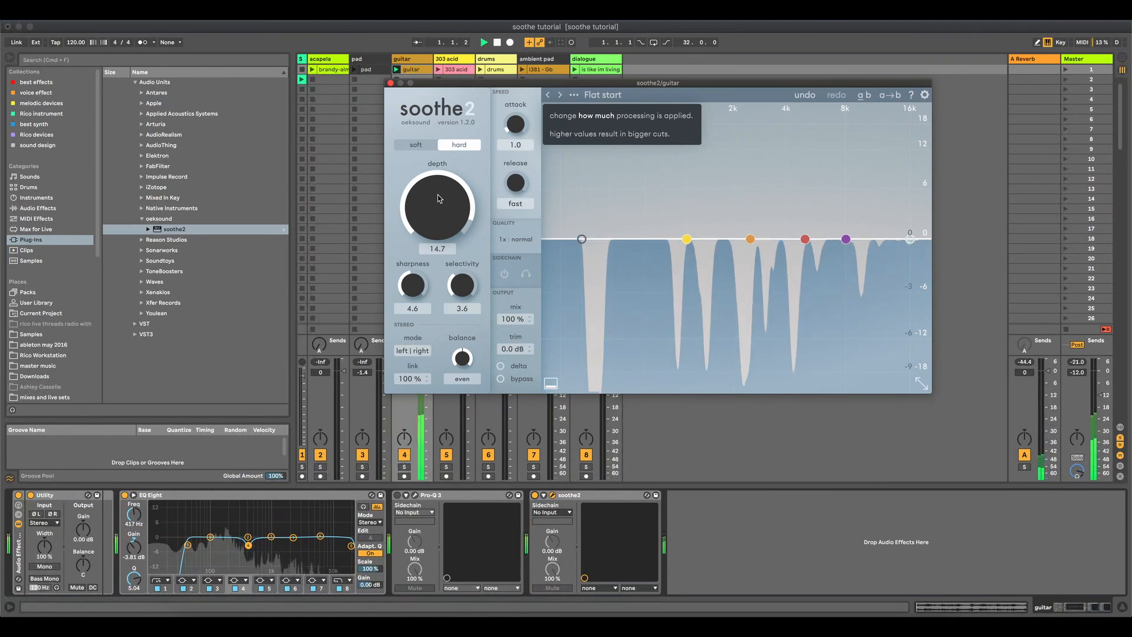
click(425, 147)
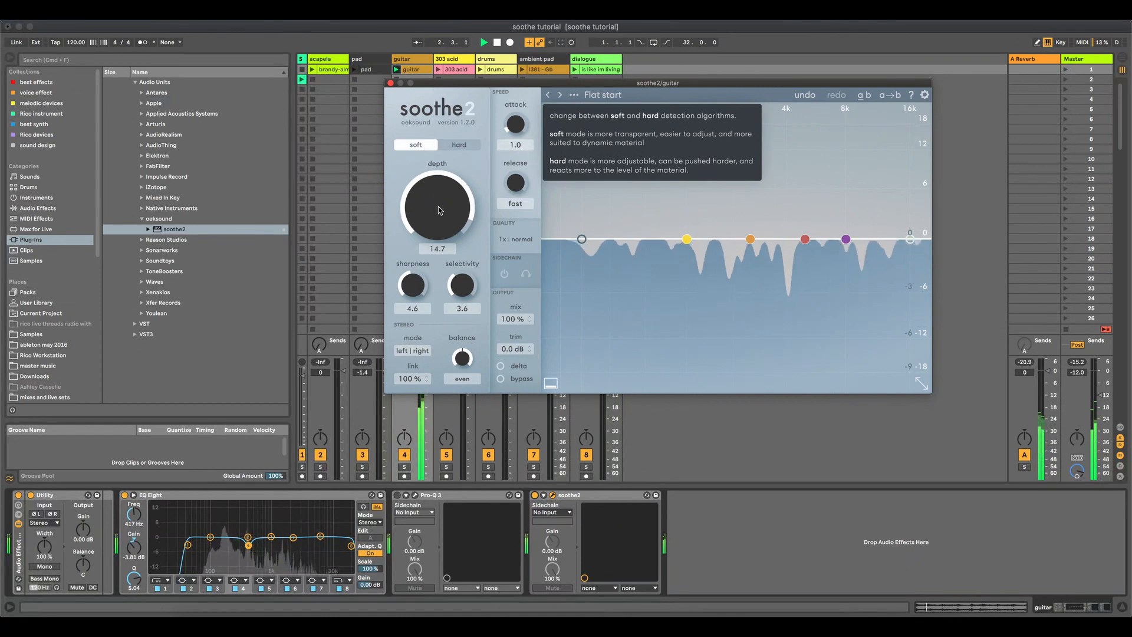
drag(438, 206, 441, 197)
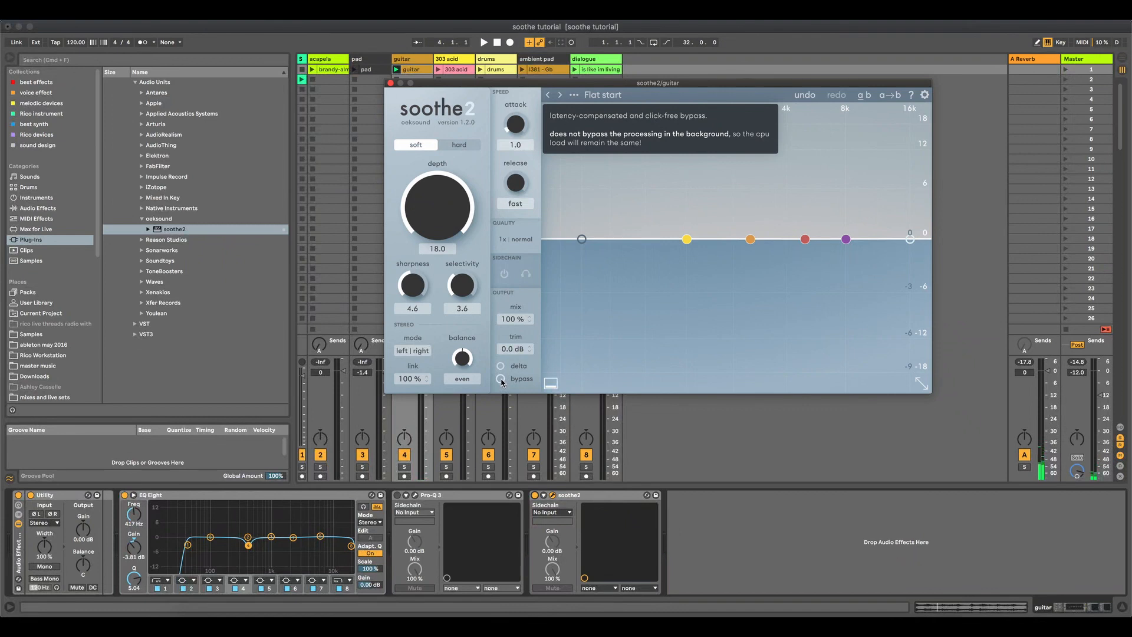
Step: Play the guitar and check soothe2's effect by toggling delta monitoring and bypass on and off
key(space)
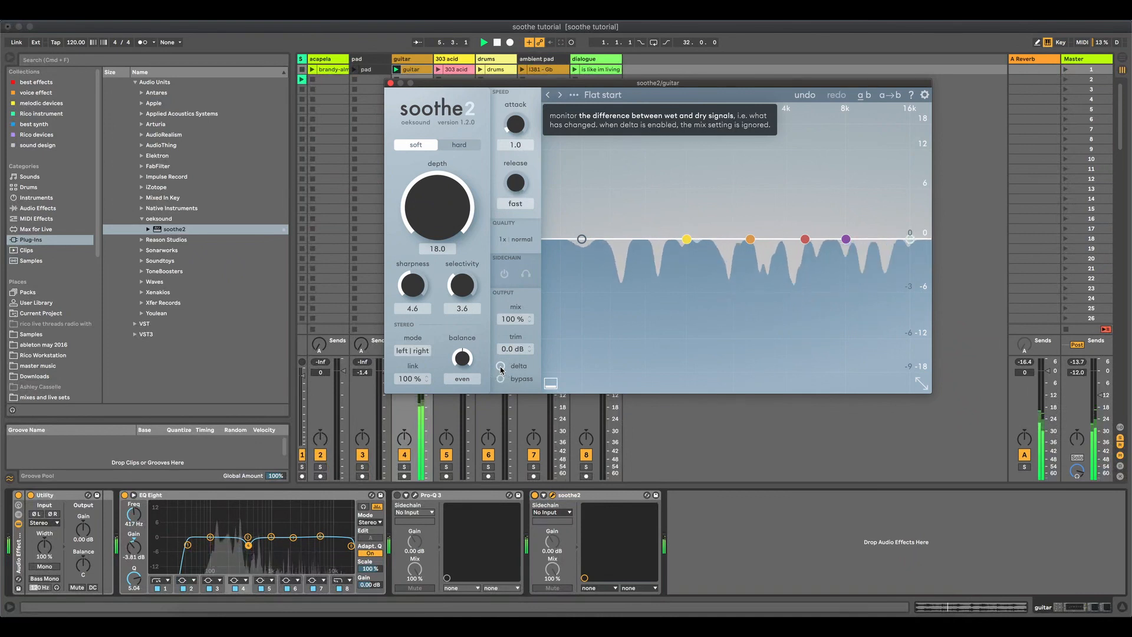
click(500, 367)
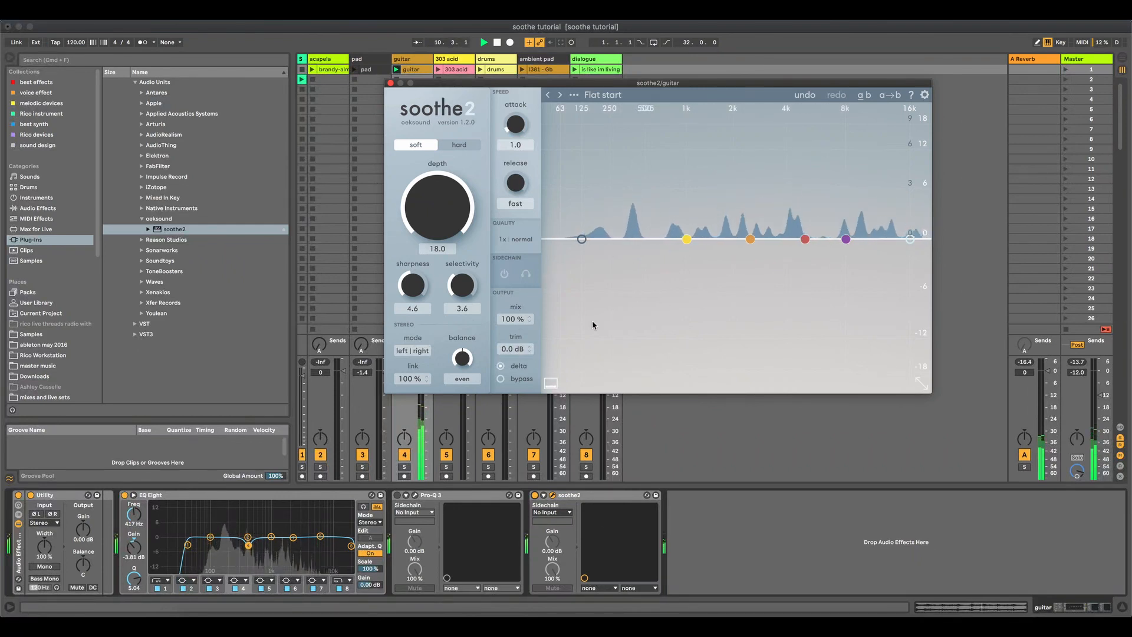
click(502, 367)
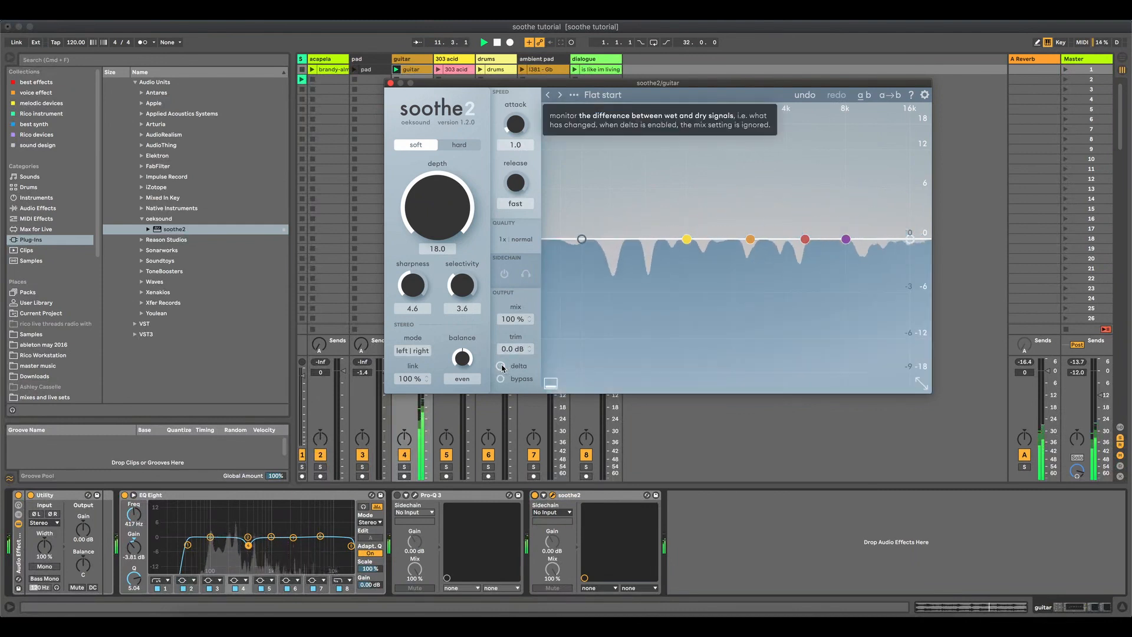
click(501, 380)
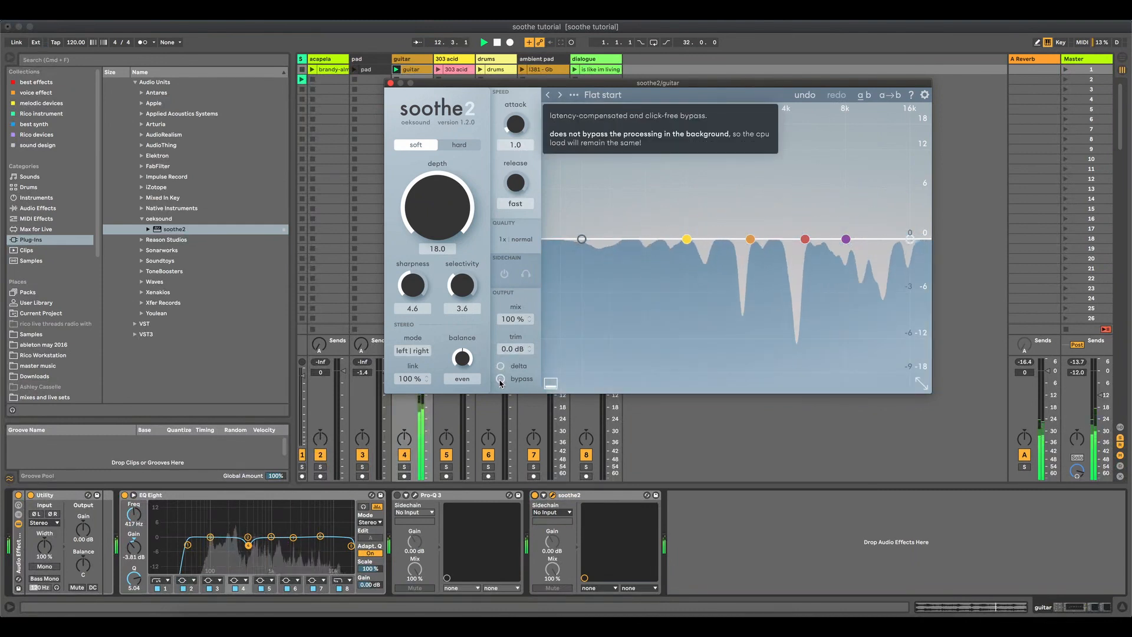
click(501, 380)
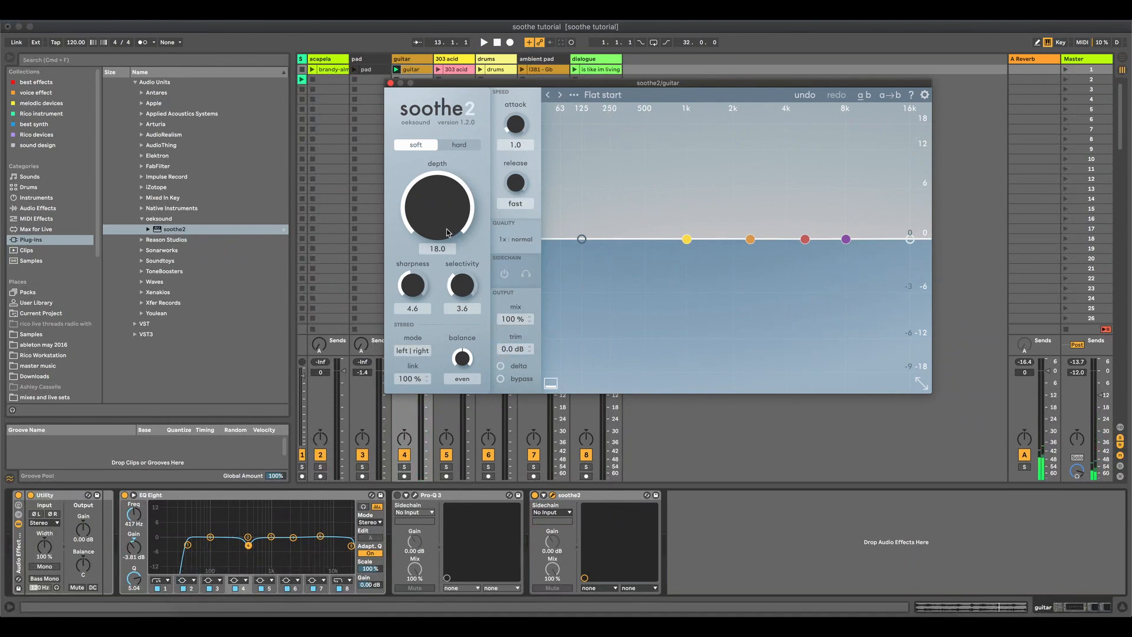
Step: Switch soothe2 to hard mode and, during playback, lower the mix to 0% and bring it up to 20%
click(460, 144)
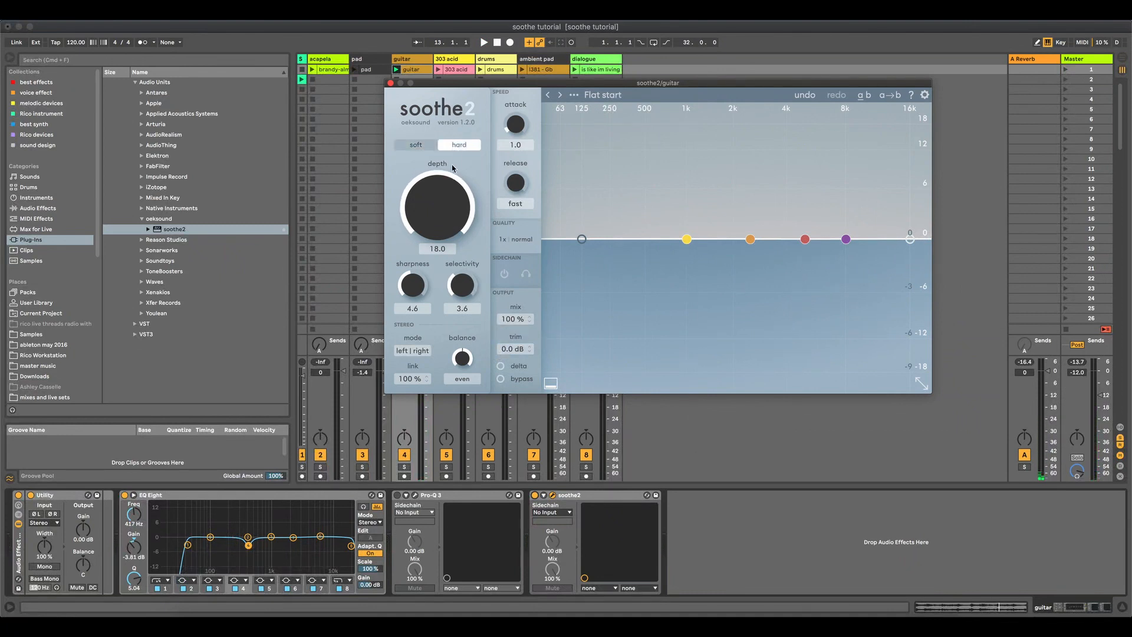
key(space)
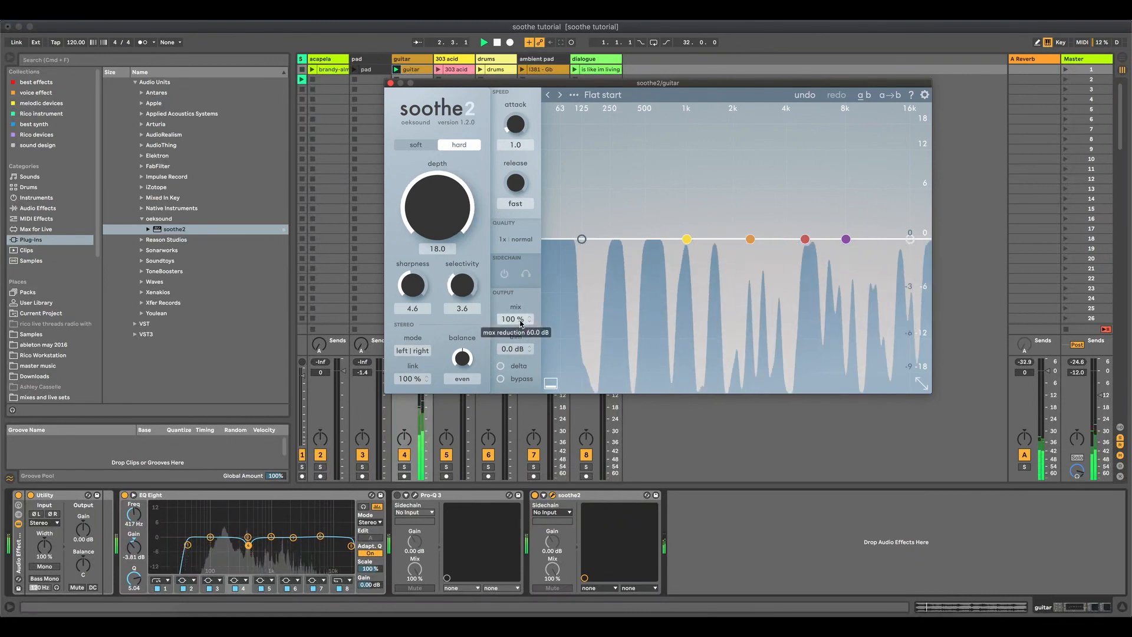
mouse_move(521, 317)
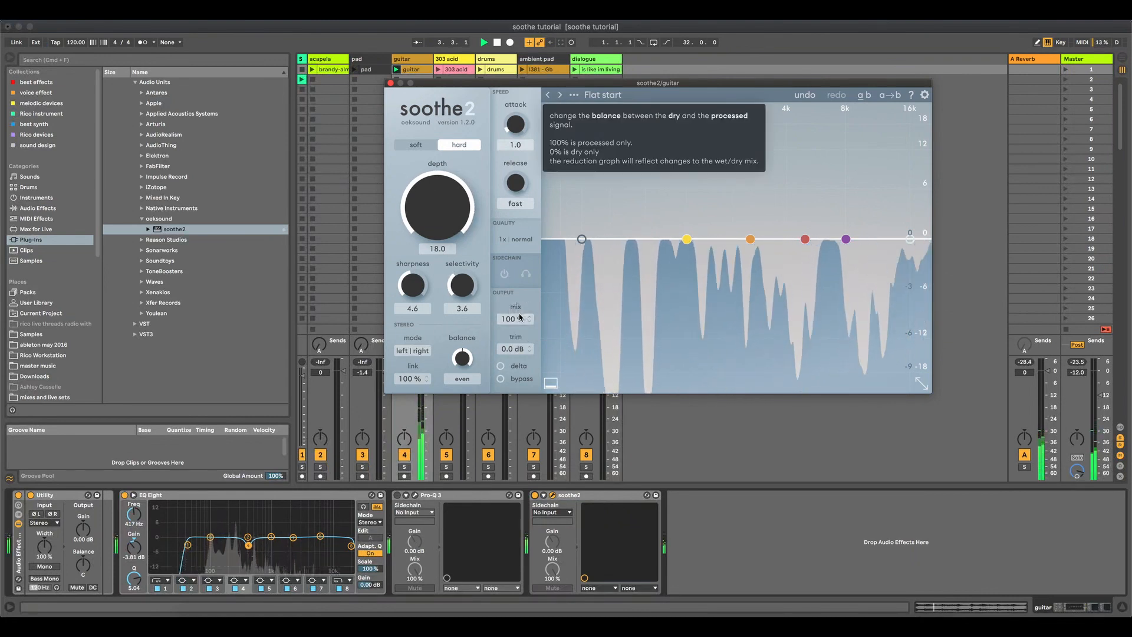
drag(521, 318, 515, 590)
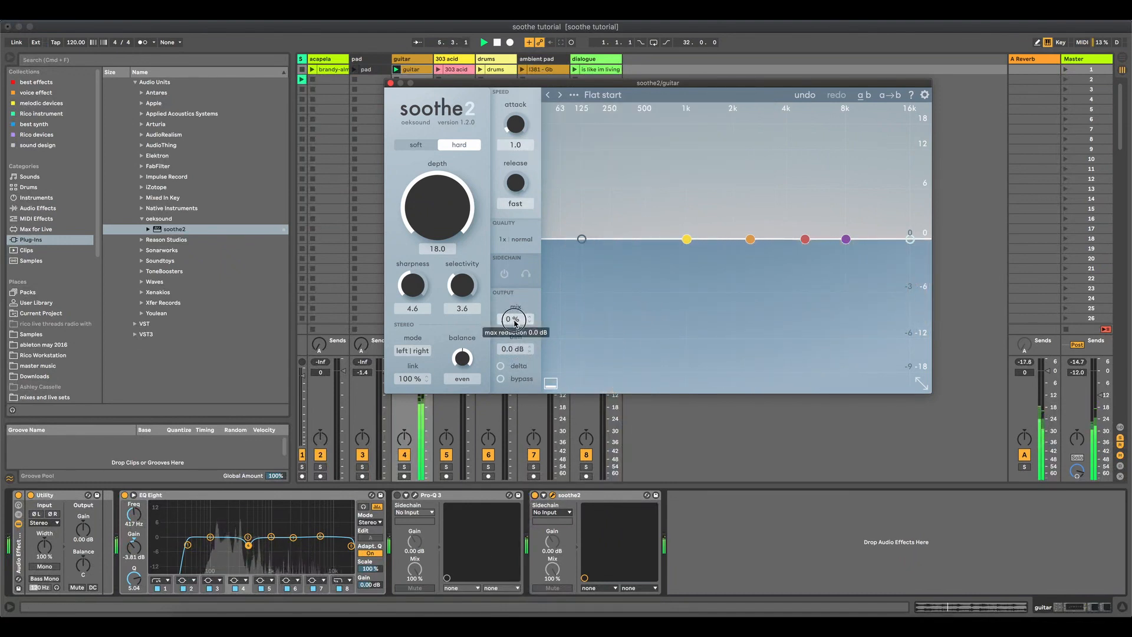
drag(515, 323, 513, 291)
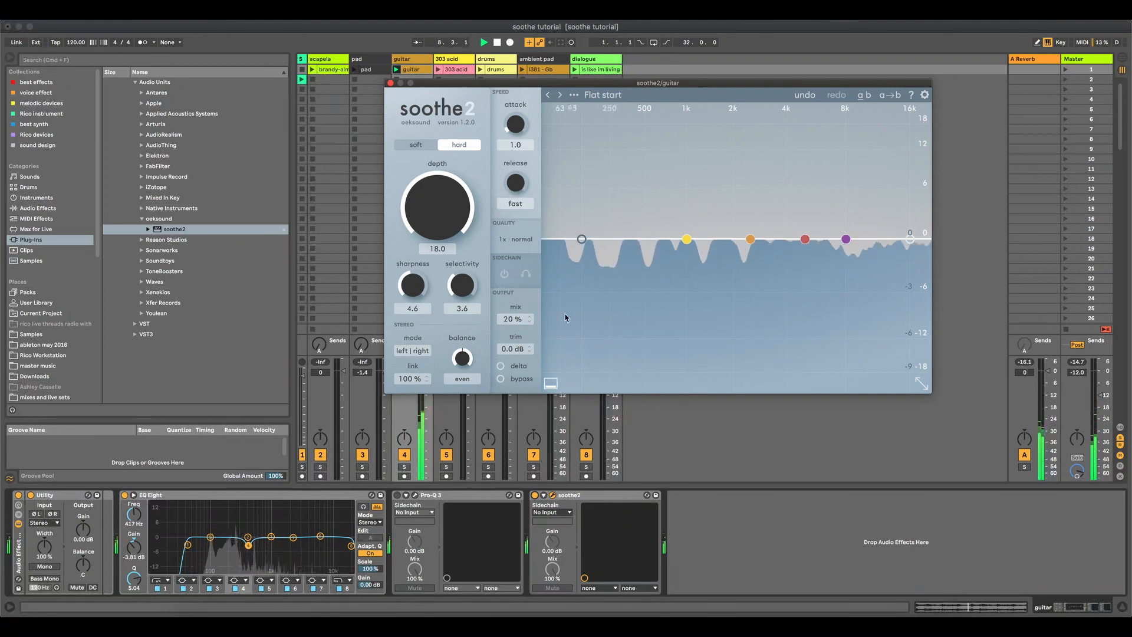
Step: Raise the mix to 30% while monitoring the delta, and compare the processed guitar with soothe2 bypassed
click(502, 366)
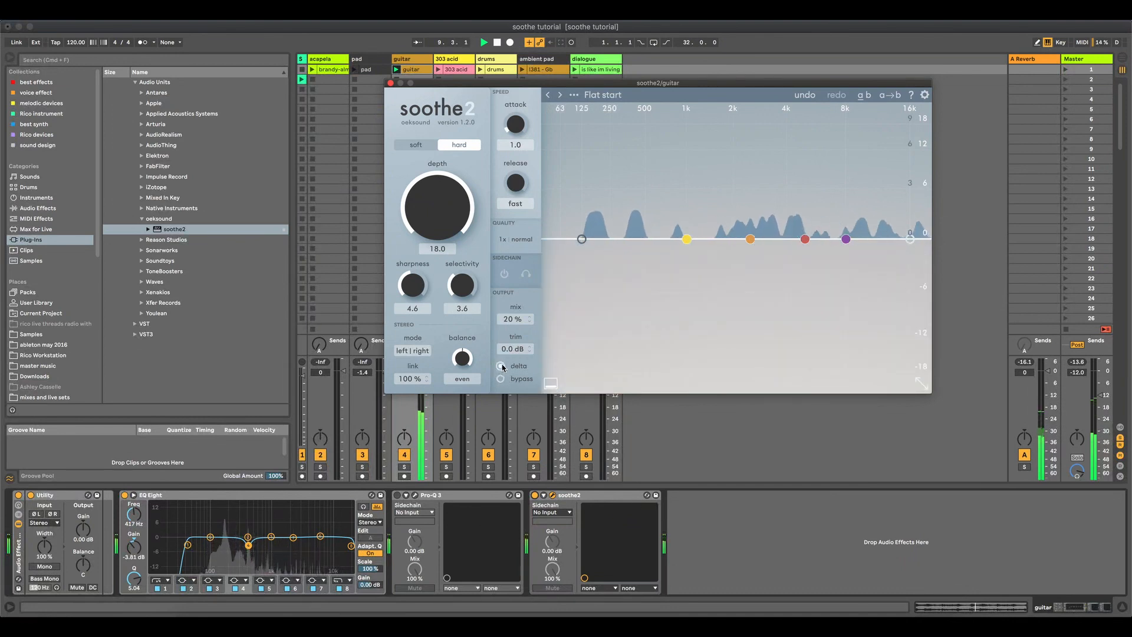
click(512, 319)
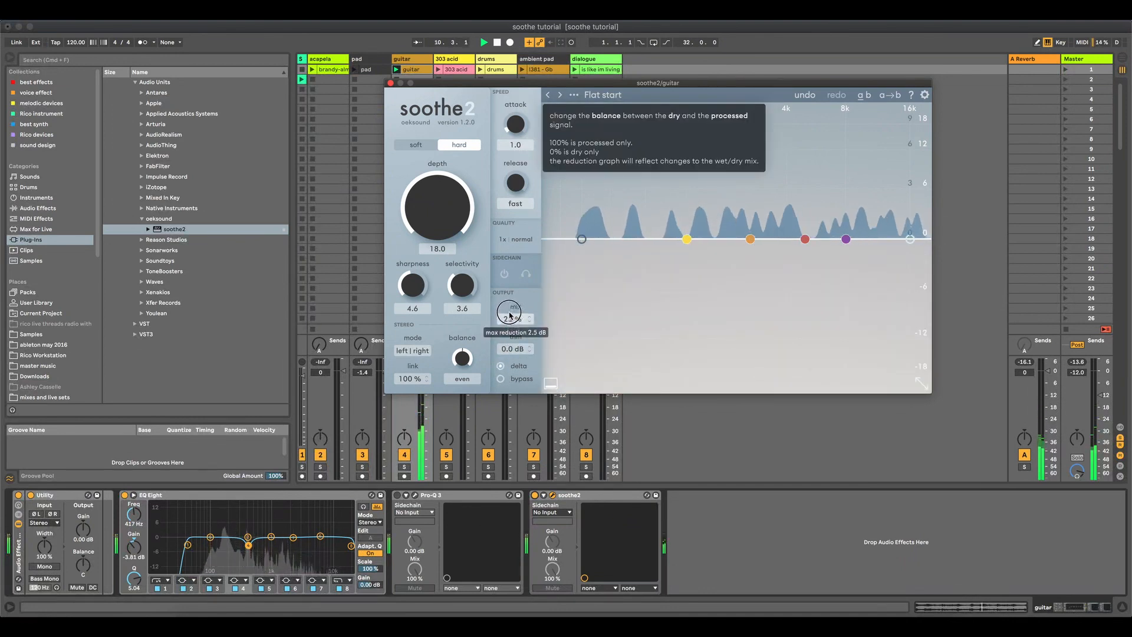
drag(508, 305, 511, 307)
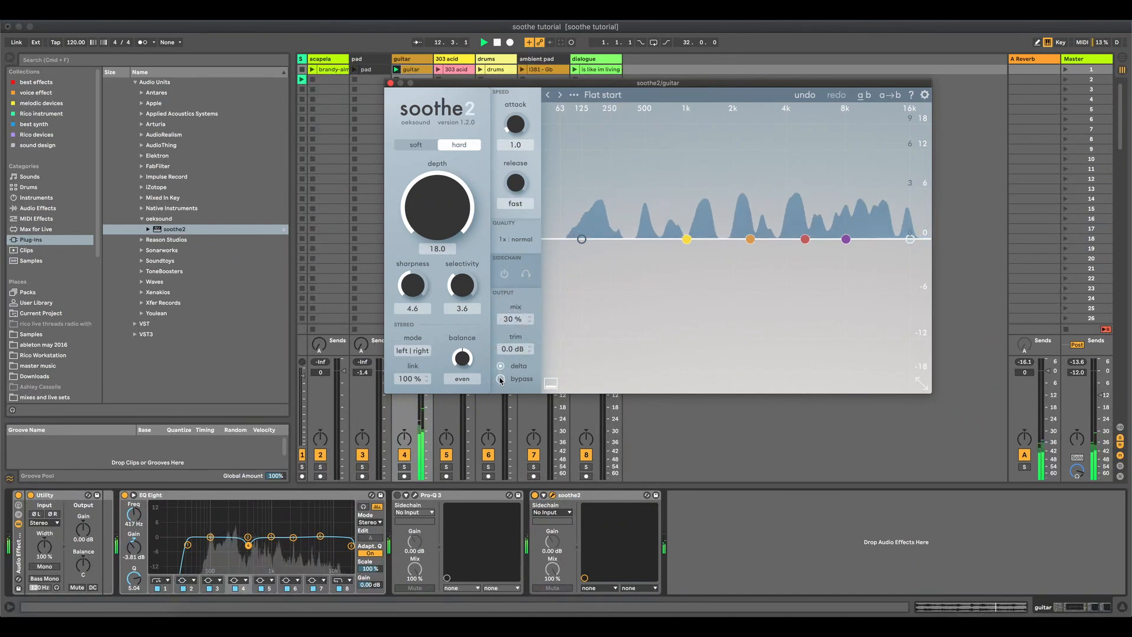
mouse_move(500, 381)
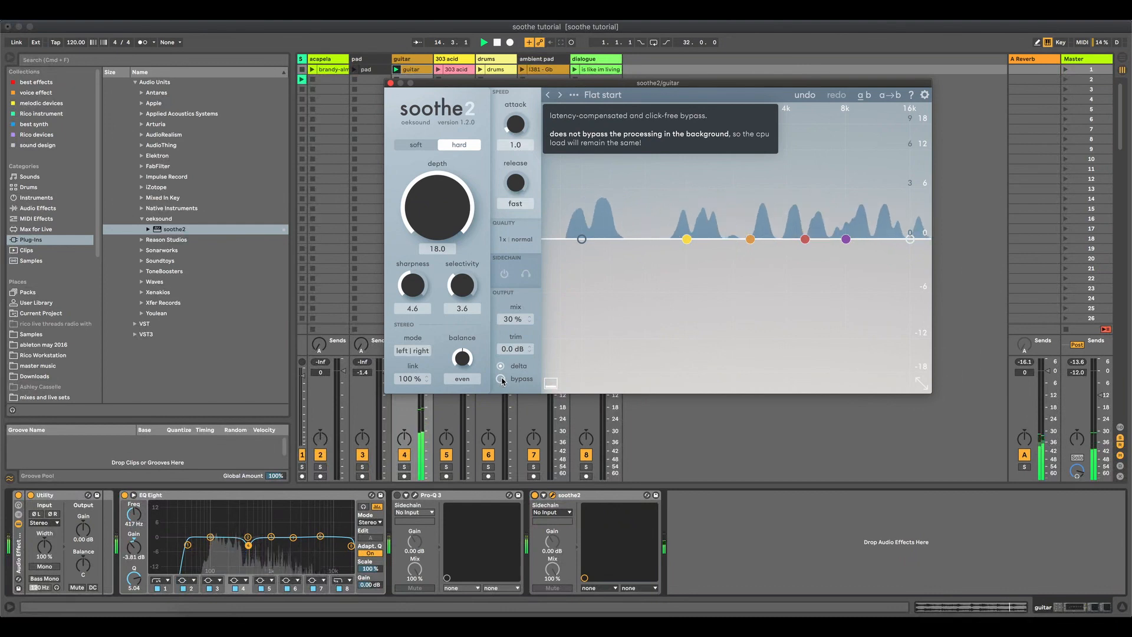
click(501, 369)
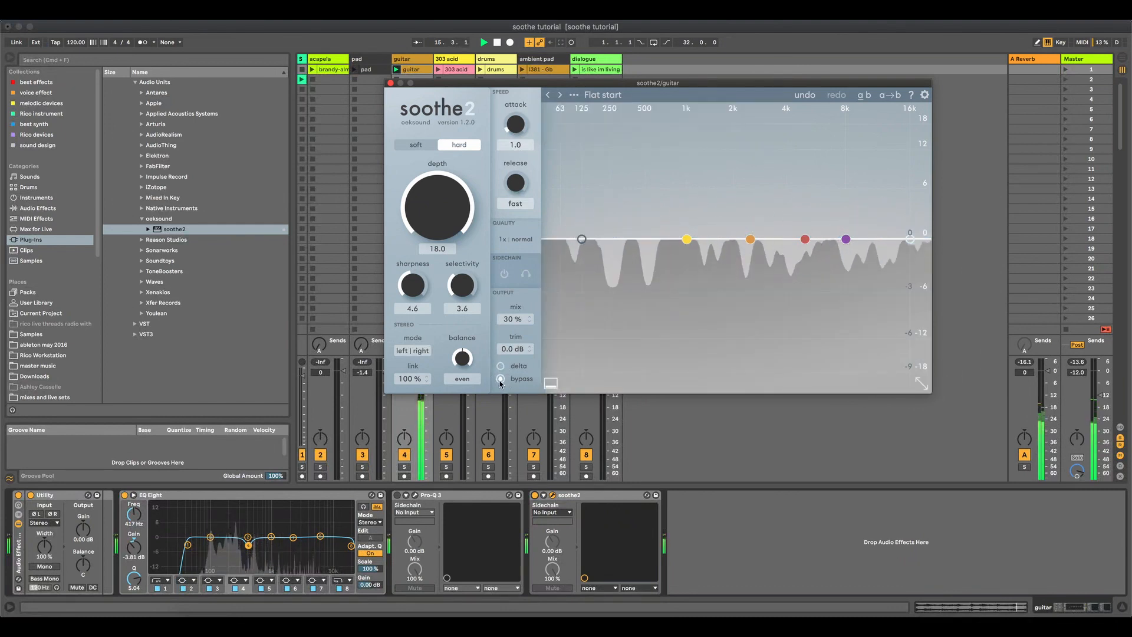
mouse_move(500, 382)
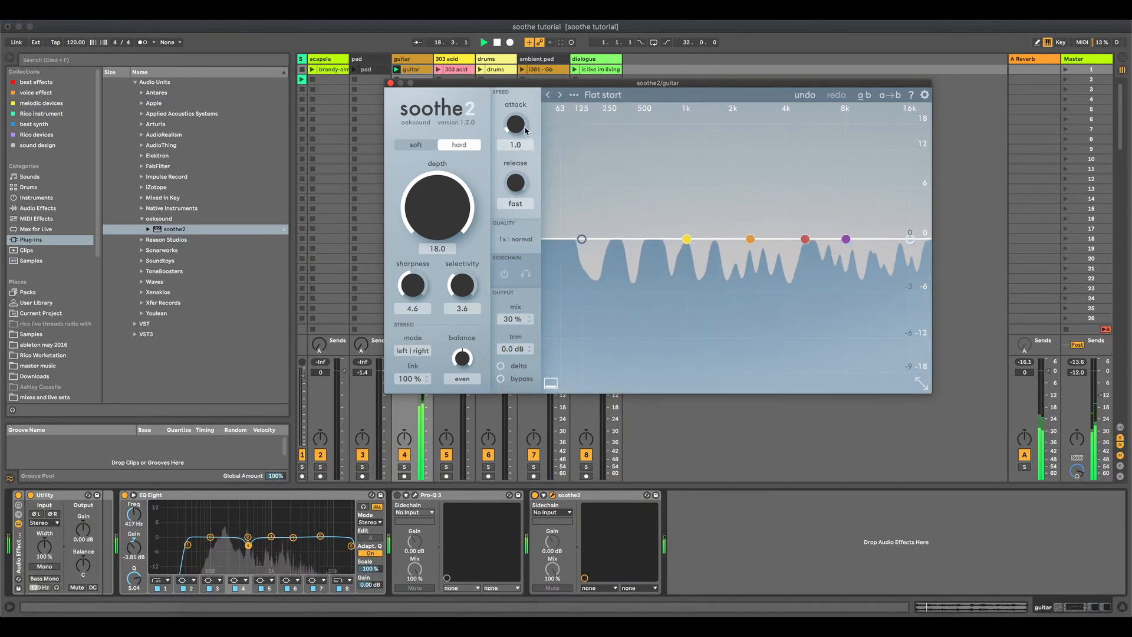
Step: Try slower attack and release times on the guitar, settle on attack 3.3 and release 3.9, stop playback and close the plug-in window
drag(522, 135, 530, 44)
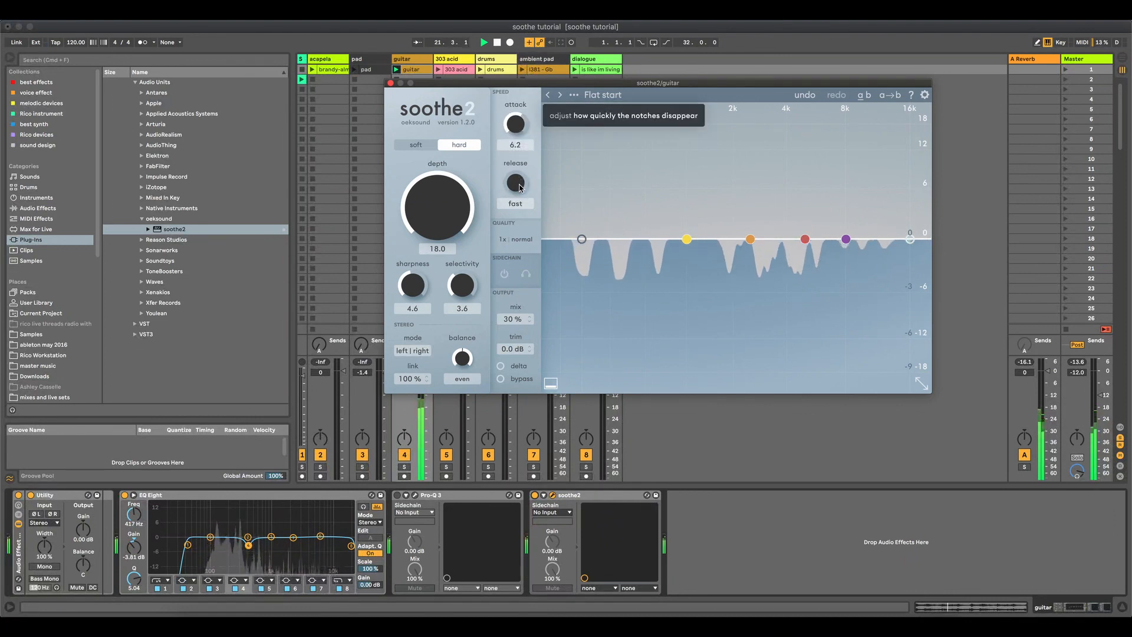
drag(520, 188, 522, 115)
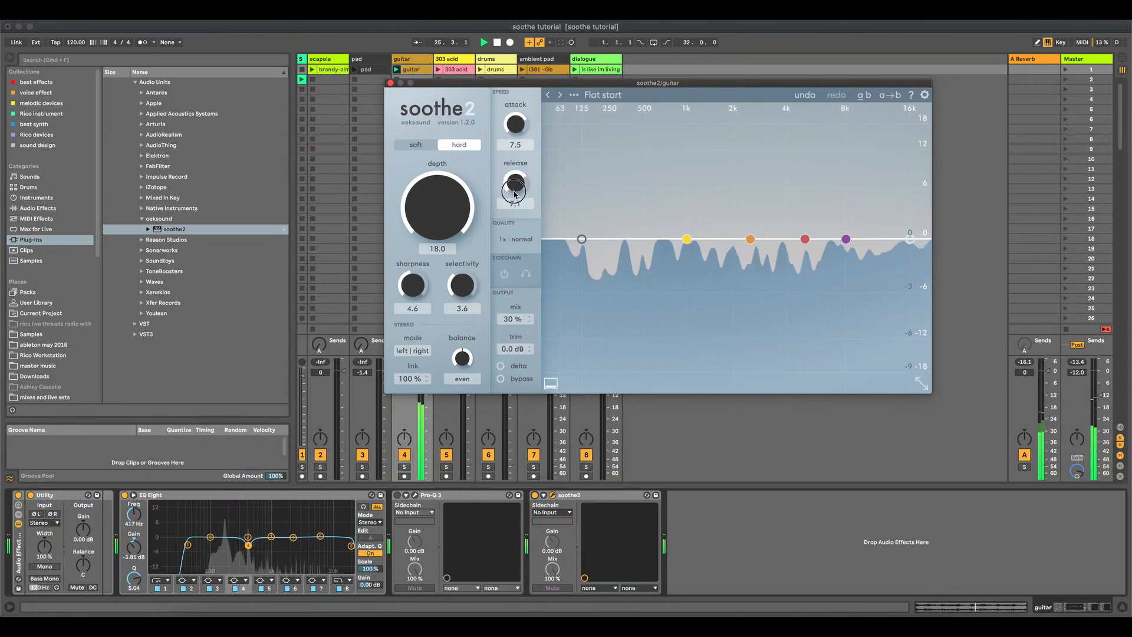
drag(515, 195, 514, 215)
drag(512, 134, 519, 96)
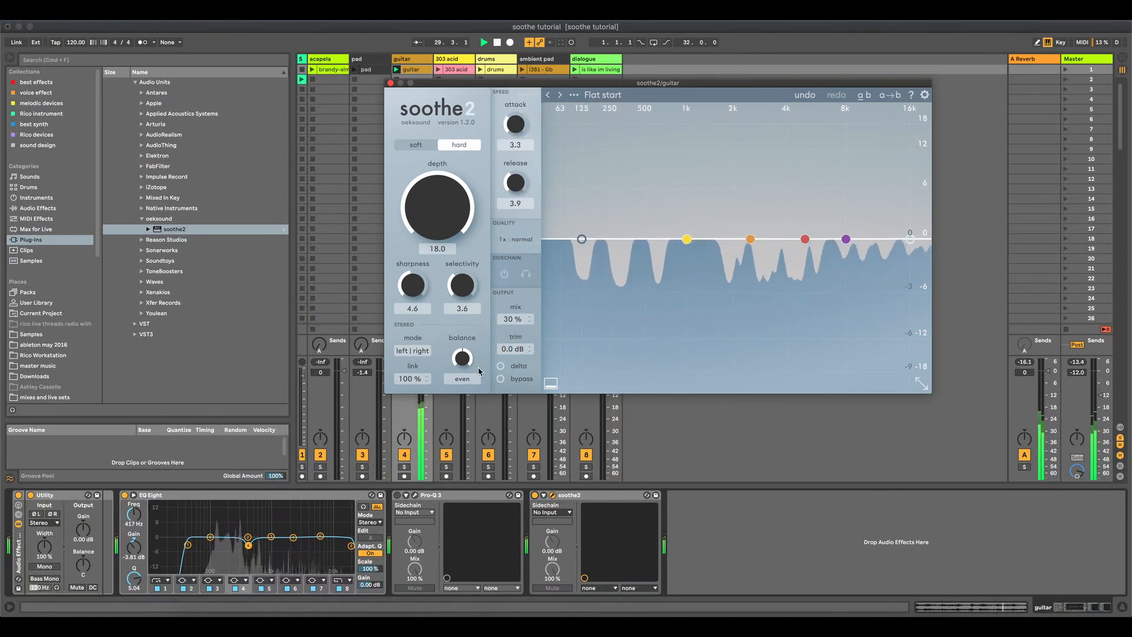
key(space)
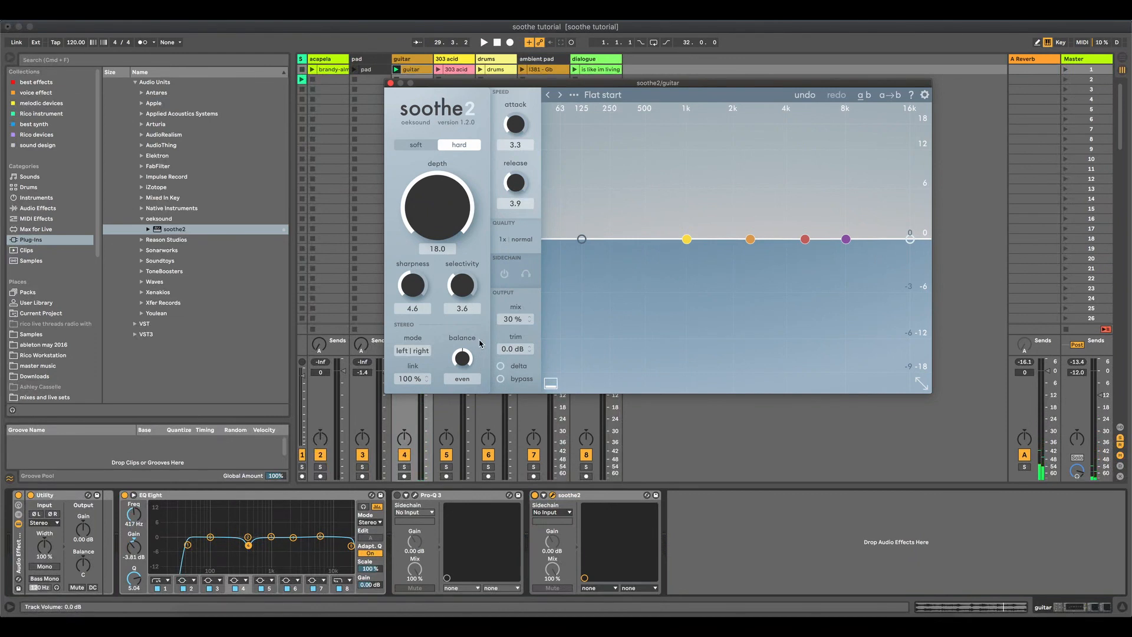
click(388, 83)
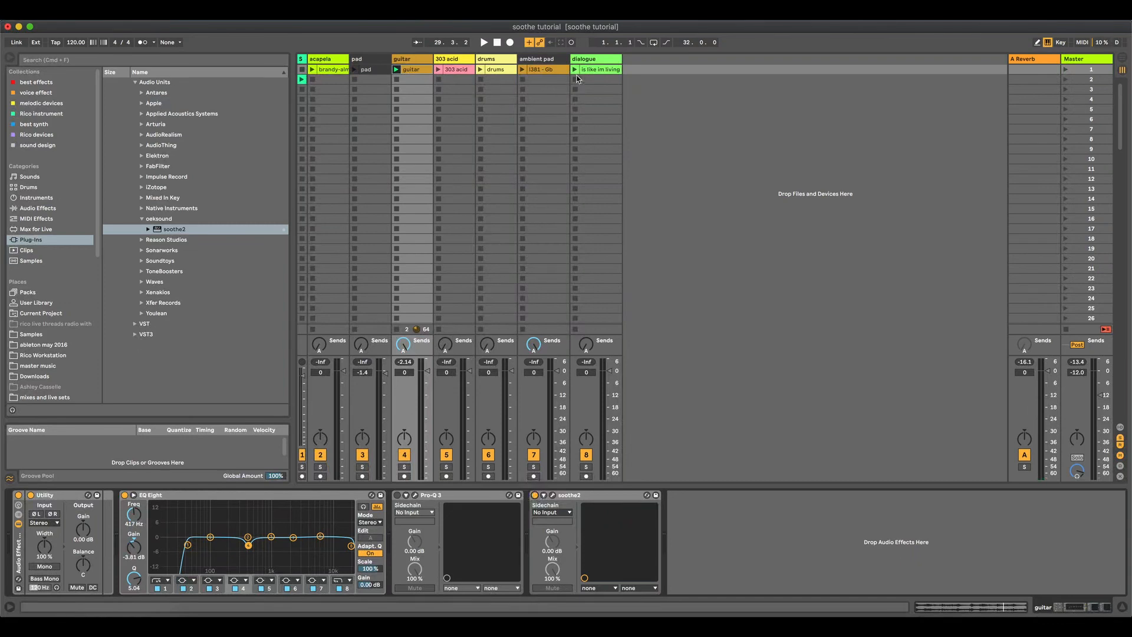
Step: Play the drums clip with the drums track's soothe2 opened and enabled, and lower its depth to -18.0
click(480, 70)
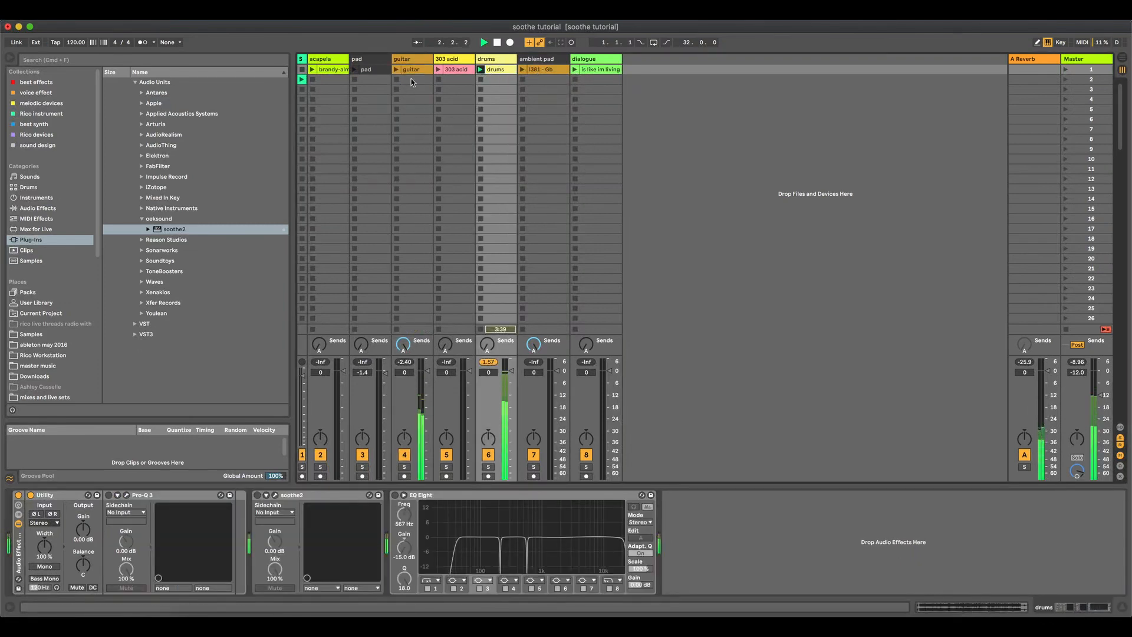
click(275, 496)
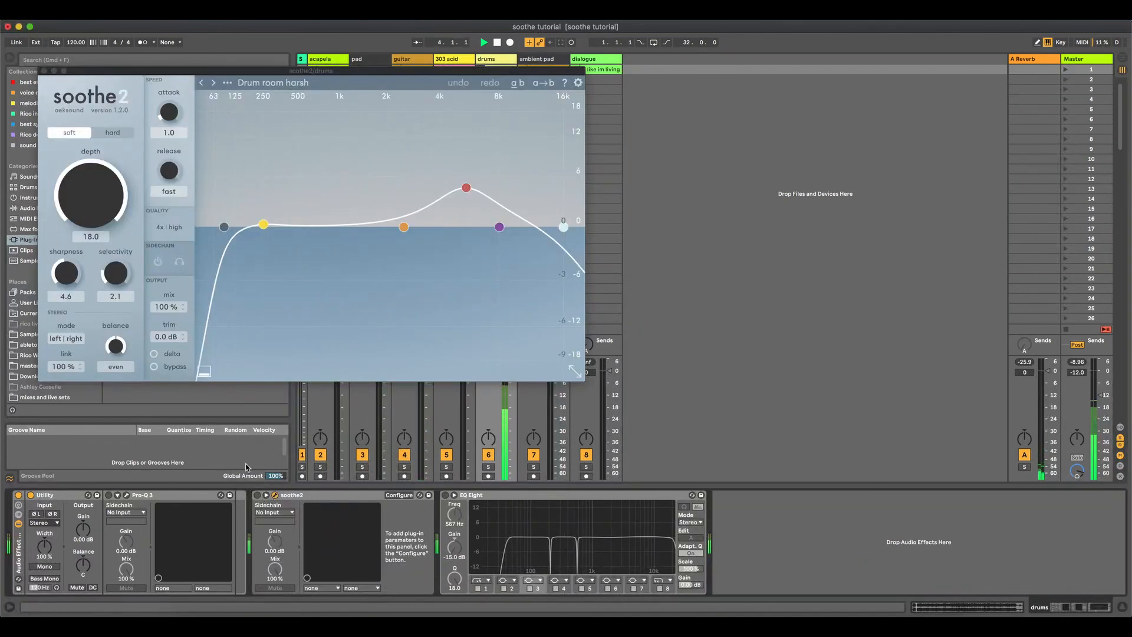
click(257, 495)
drag(93, 215, 135, 369)
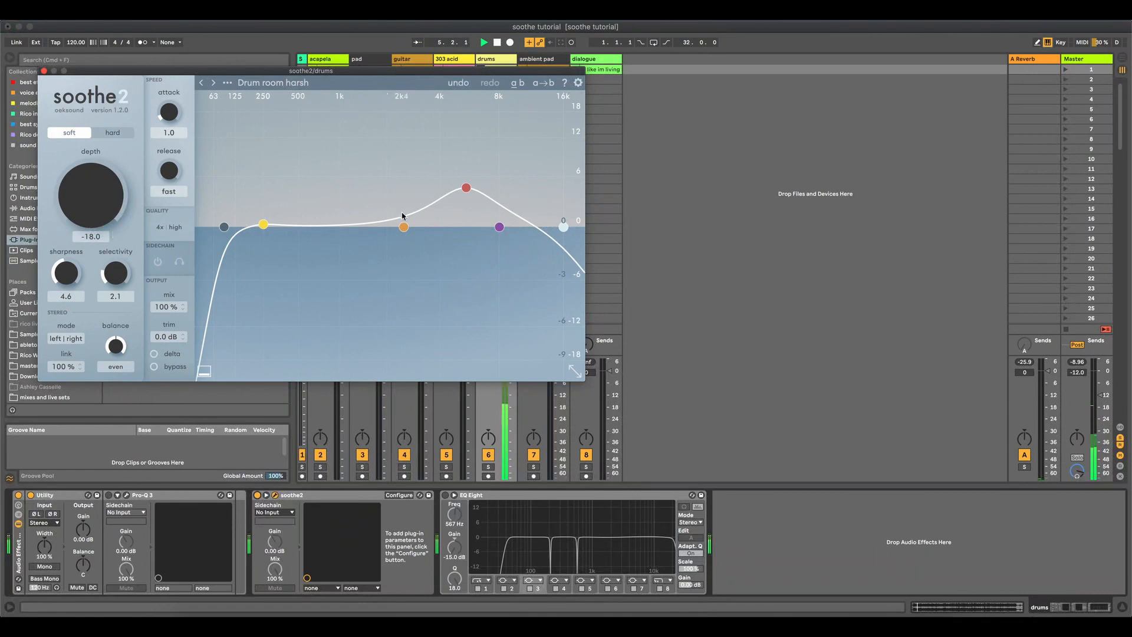
Step: Raise the drums' soothe2 depth to 15.8 and move band 2 to about 529 Hz at -1.4 dB
drag(403, 226, 298, 220)
drag(94, 190, 100, 78)
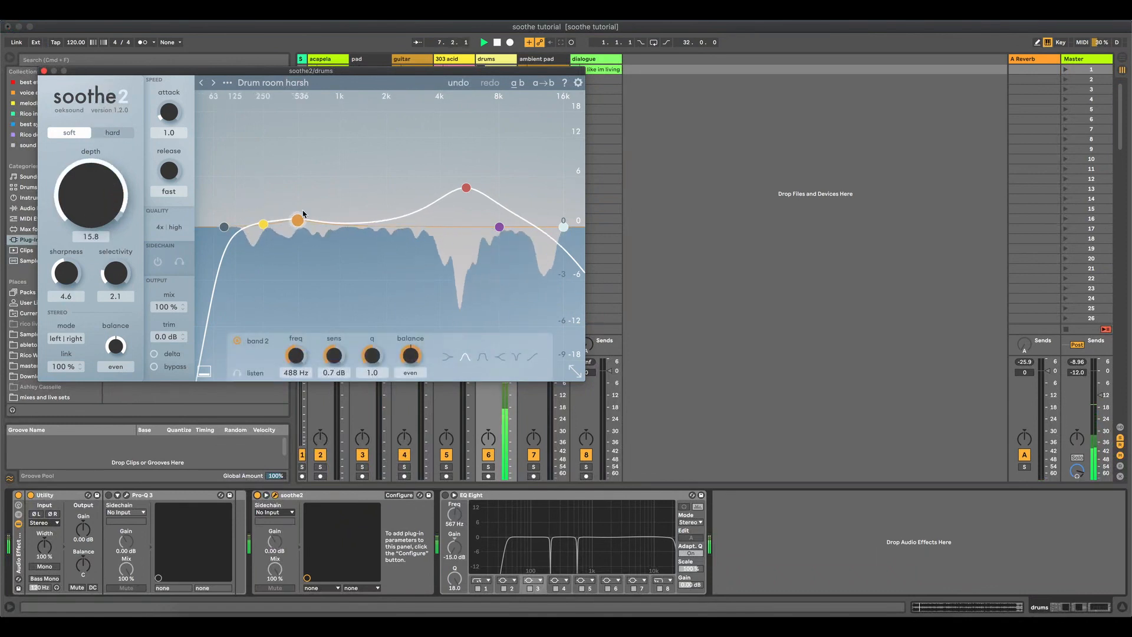
mouse_move(298, 220)
mouse_down()
mouse_move(293, 189)
mouse_move(301, 239)
mouse_up()
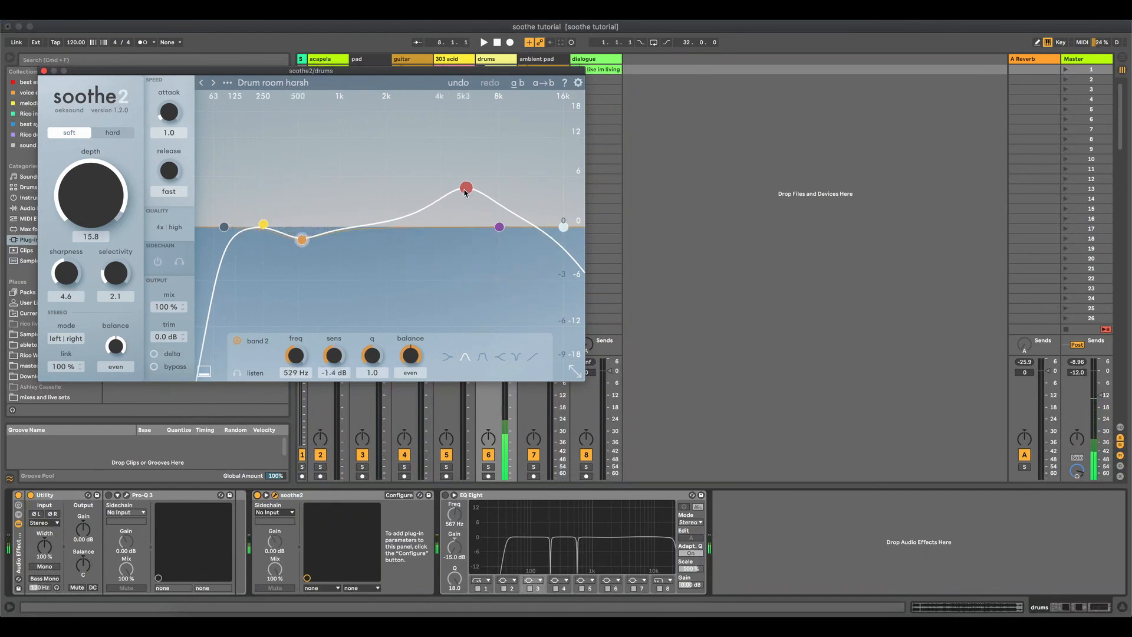
Step: Raise band 2 to about 6.8 dB at 360 Hz, band 4 to 9.7 dB at 1.5 kHz and band 3 to 8.5 dB at 6.8 kHz
mouse_move(466, 187)
mouse_down()
mouse_move(470, 223)
mouse_move(482, 180)
mouse_up()
drag(301, 240, 280, 188)
drag(498, 230, 366, 156)
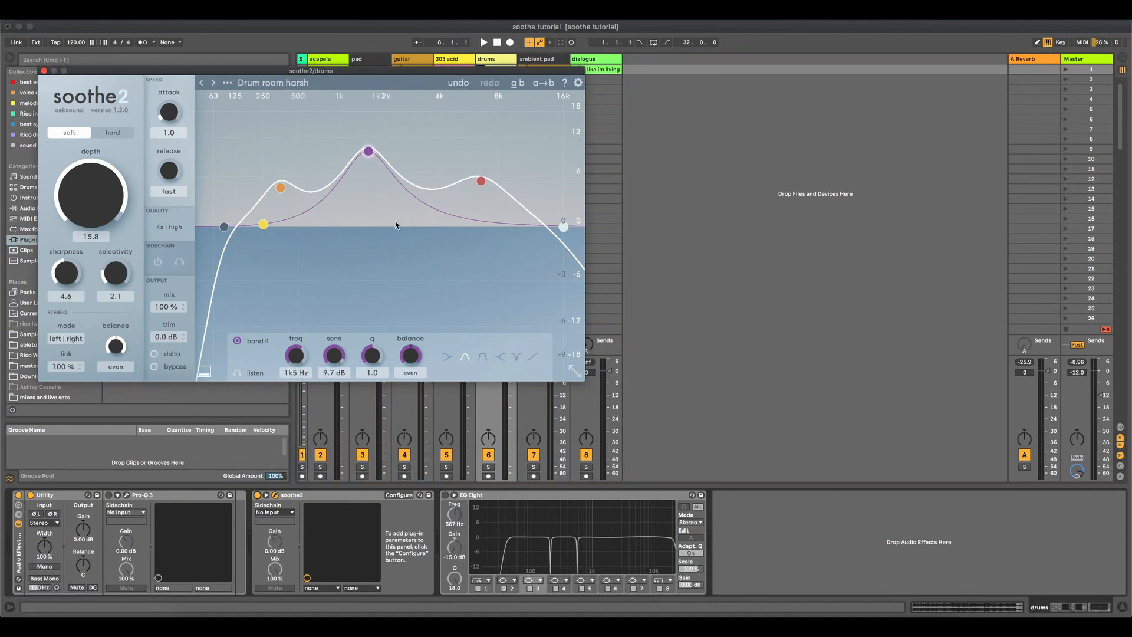
drag(481, 181, 486, 178)
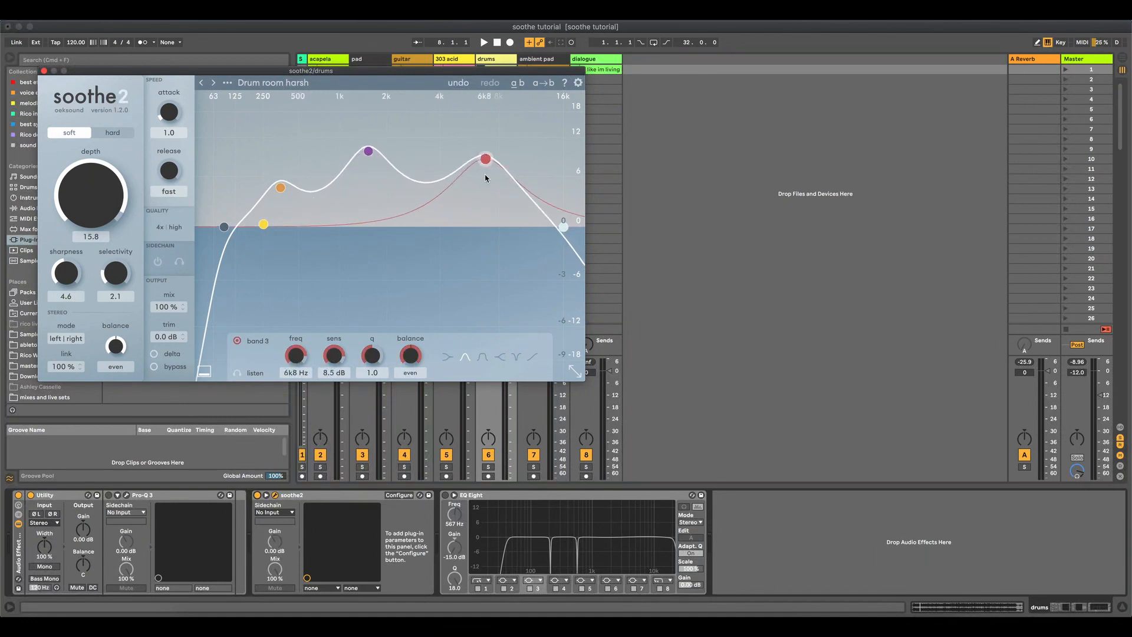
drag(280, 195, 281, 178)
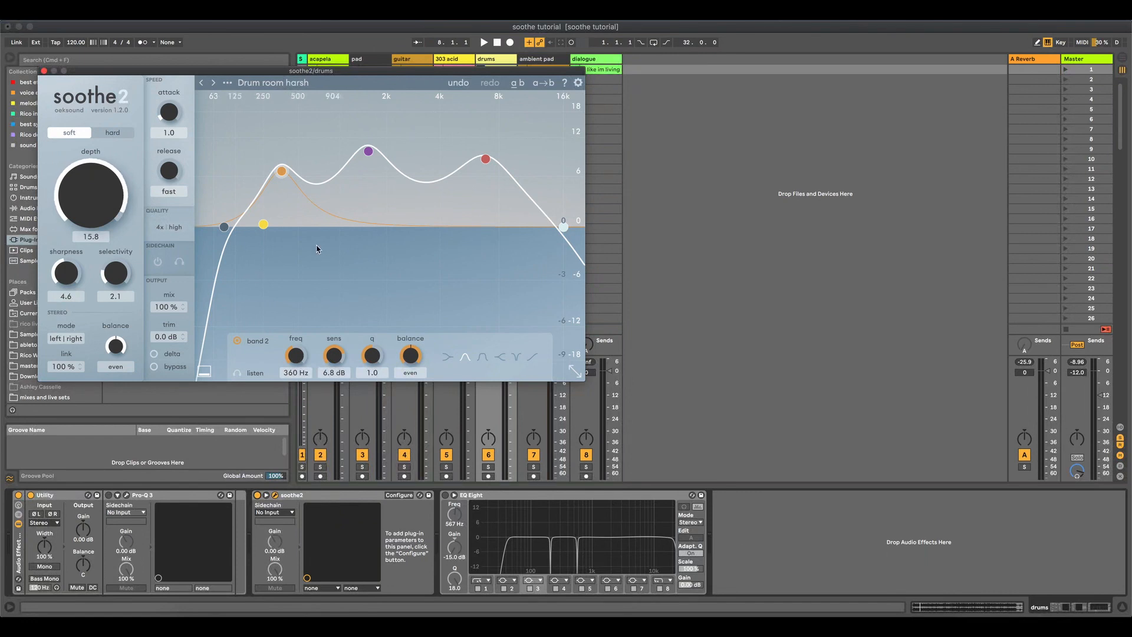
Step: Lower the sensitivity of bands 4, 2 and 3 to near zero, with band 3 at about 9.4 kHz and 0.4 dB
drag(369, 152, 388, 215)
drag(281, 173, 265, 215)
drag(485, 159, 521, 228)
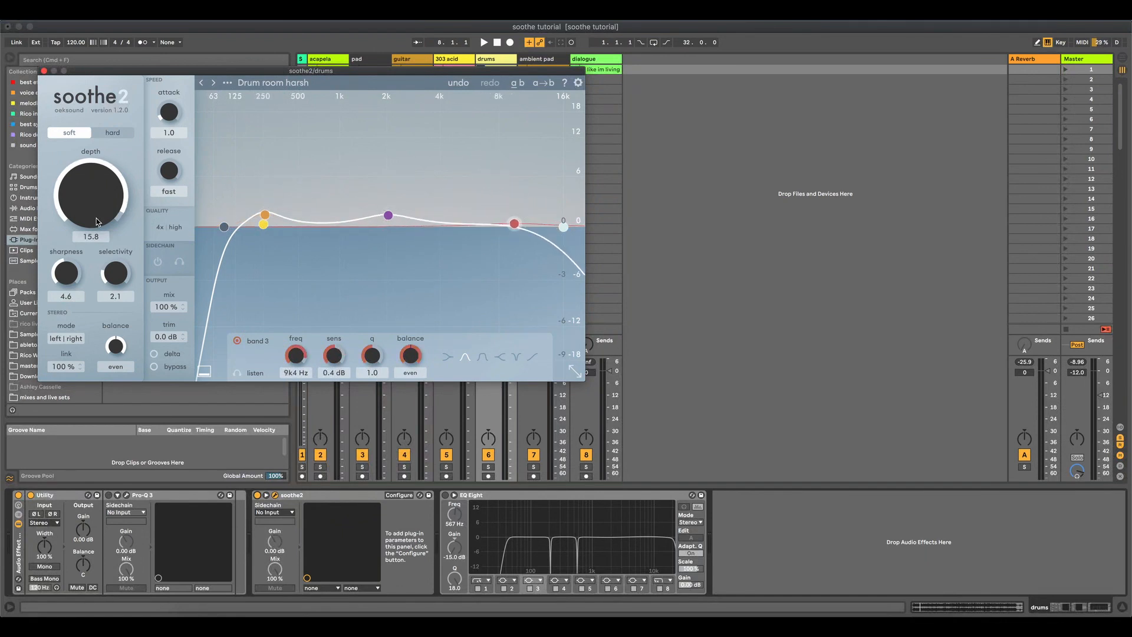
Step: Play the drums, audition a 12 dB boost of band 4 near 1.8 kHz, and flatten bands 2, 3 and 4
key(space)
drag(388, 215, 382, 139)
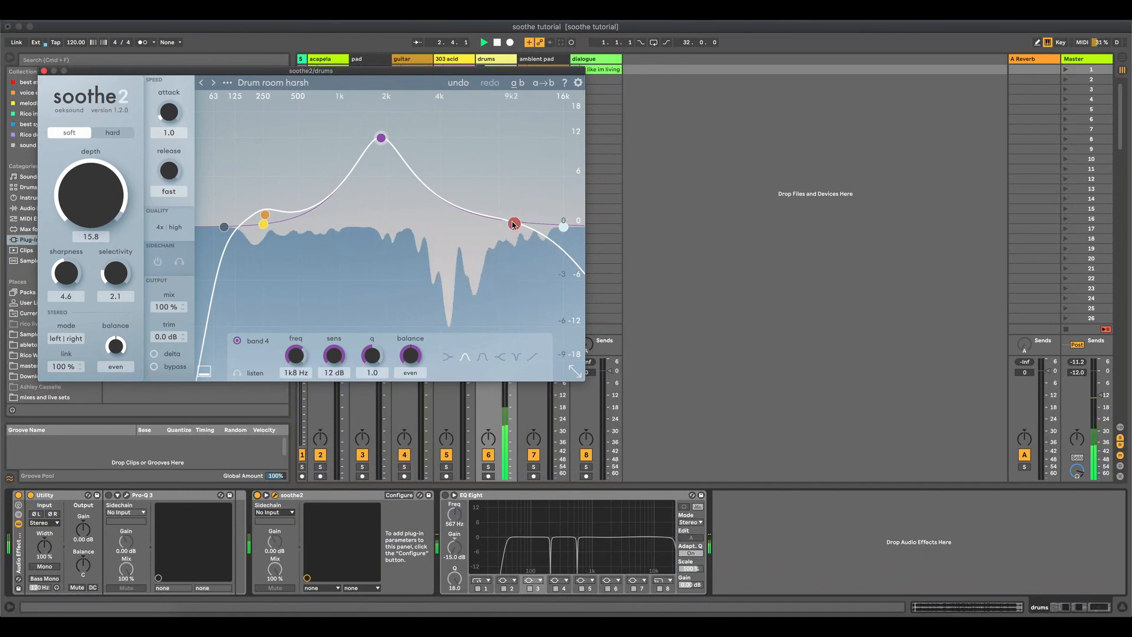
mouse_move(513, 223)
mouse_down()
mouse_move(519, 109)
mouse_move(506, 345)
mouse_move(497, 229)
mouse_up()
click(381, 140)
drag(381, 141, 390, 223)
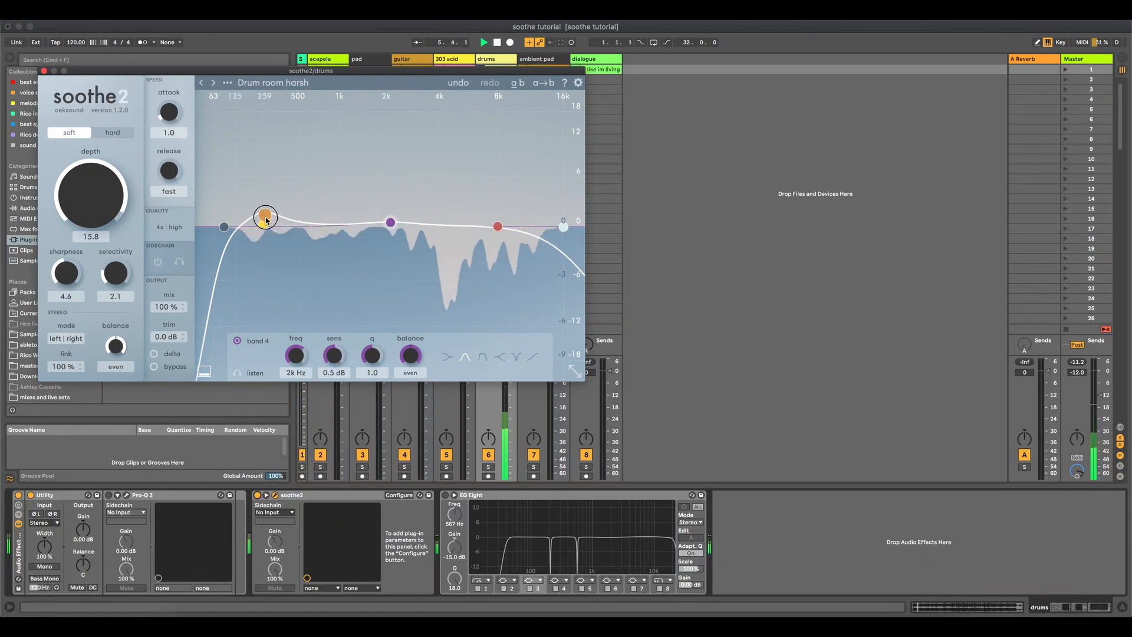
drag(265, 216, 263, 227)
Step: Load the "Dampen the snare" preset from the Drums presets into the drums' soothe2
click(247, 83)
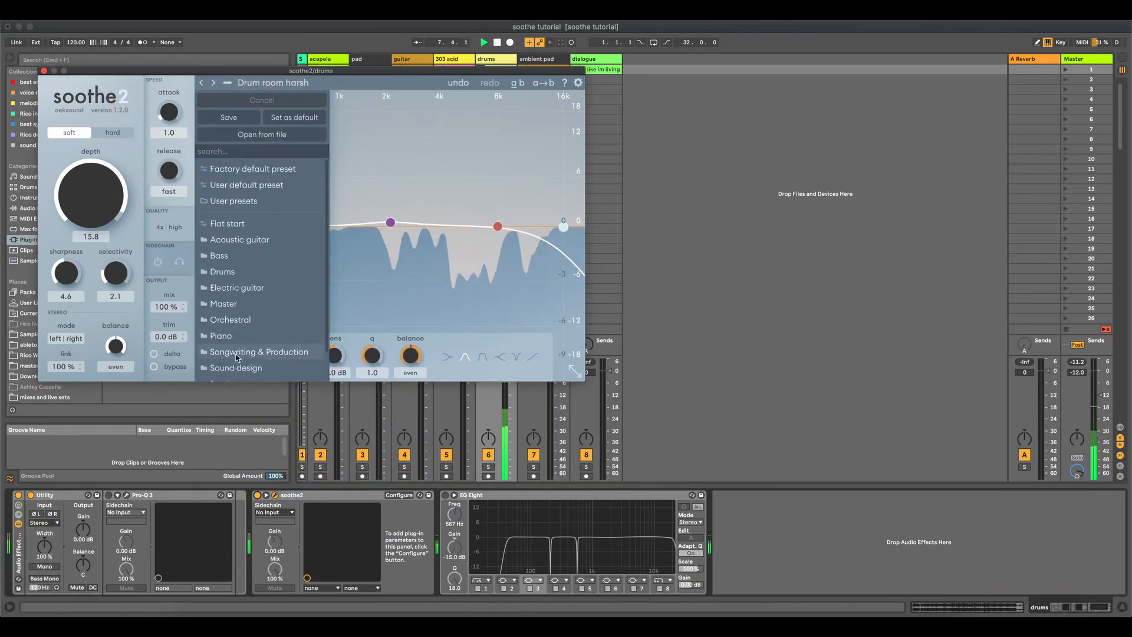
scroll(237, 358, down, 2)
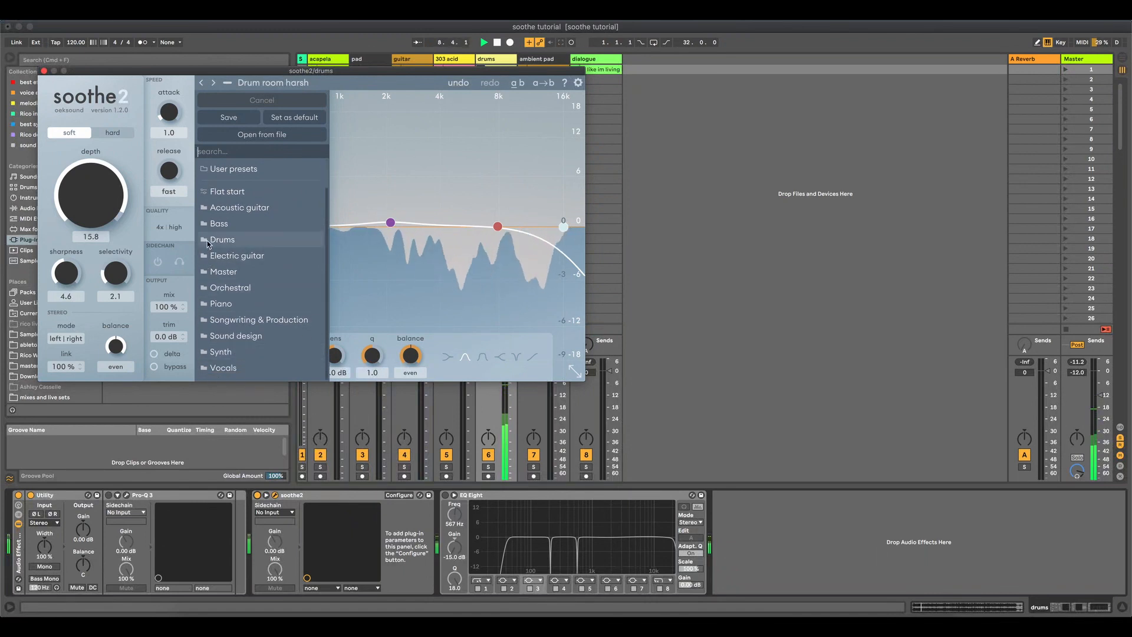
mouse_move(207, 244)
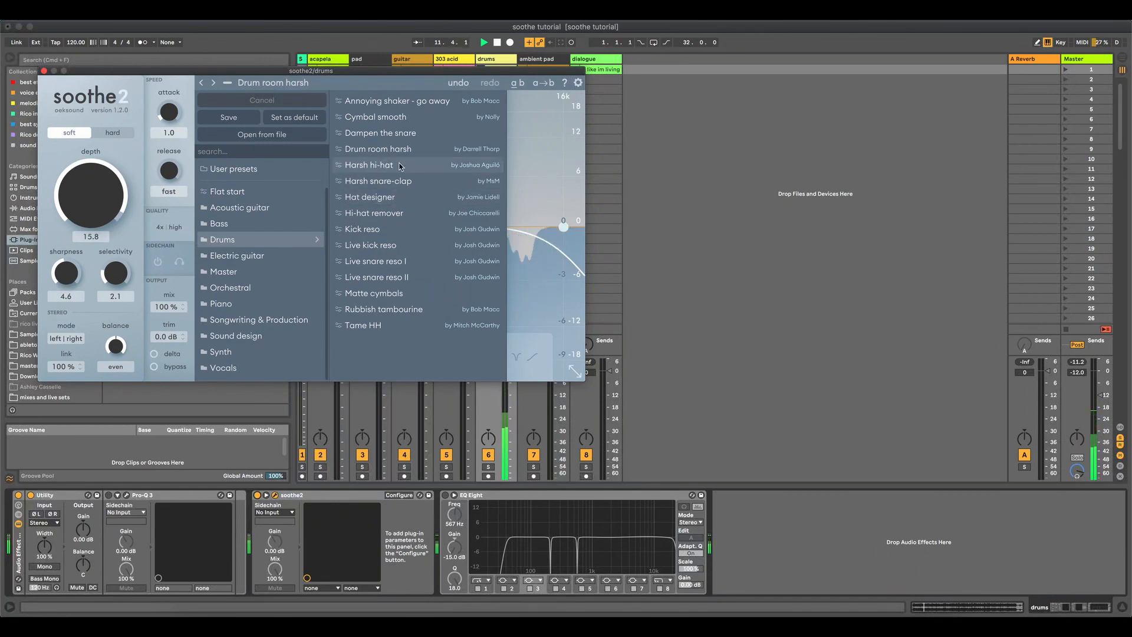
click(395, 134)
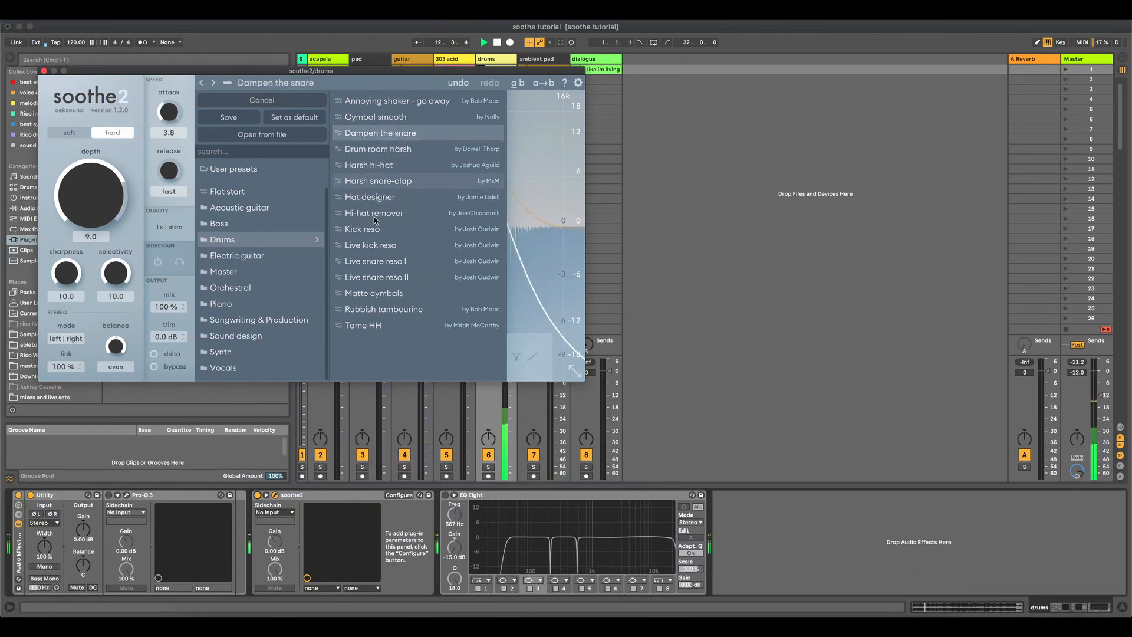
Step: Raise the depth to 18.0, compare the drums with soothe2 bypassed, and lower the depth to 9.6
drag(96, 201, 98, 144)
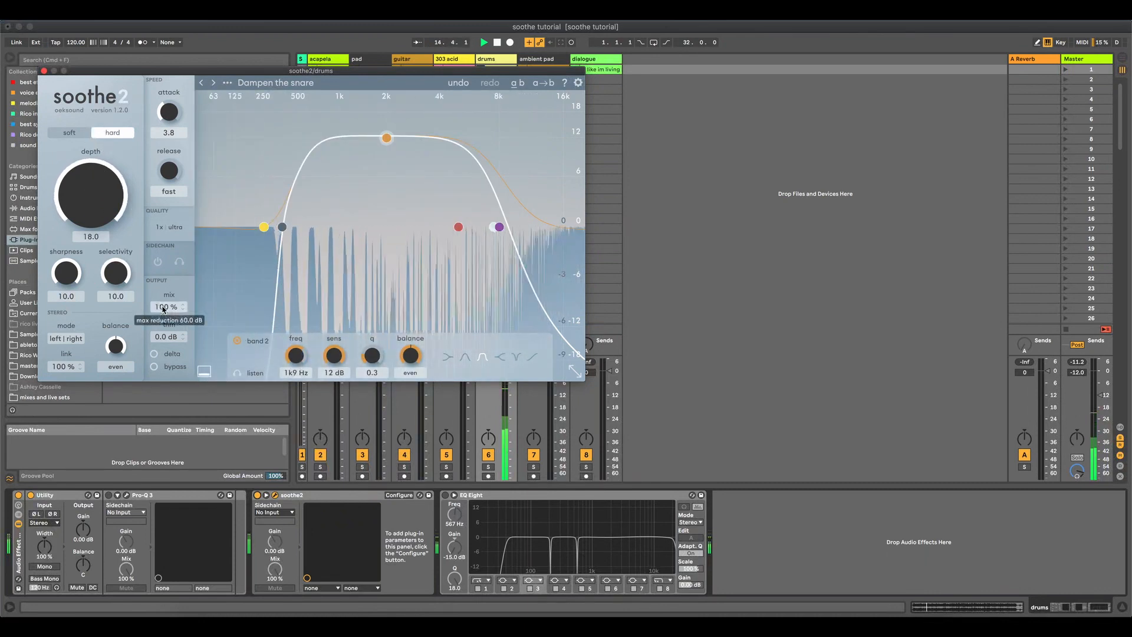
click(154, 367)
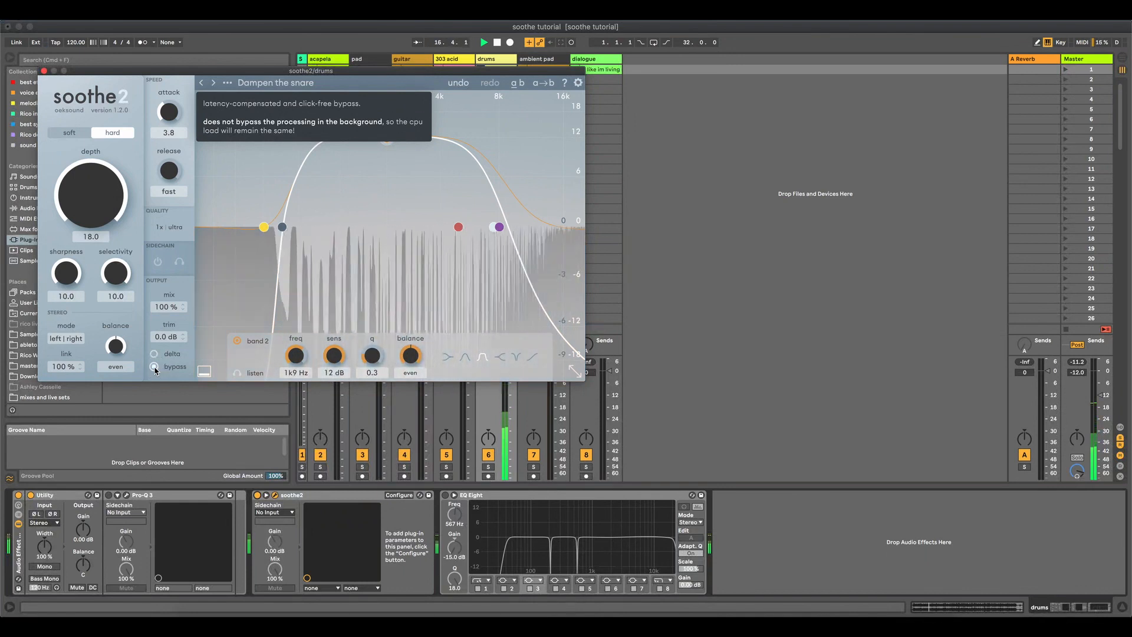
click(155, 367)
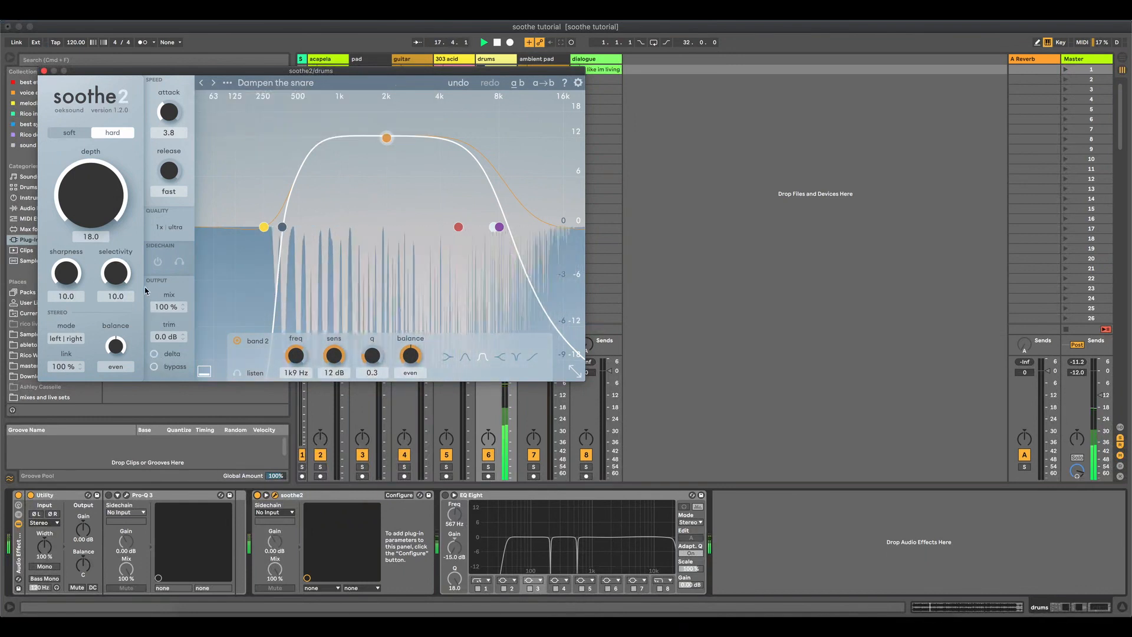
drag(91, 195, 98, 227)
Step: Stop playback, close the drums' soothe2 window and switch the plug-in off on the drums track
key(space)
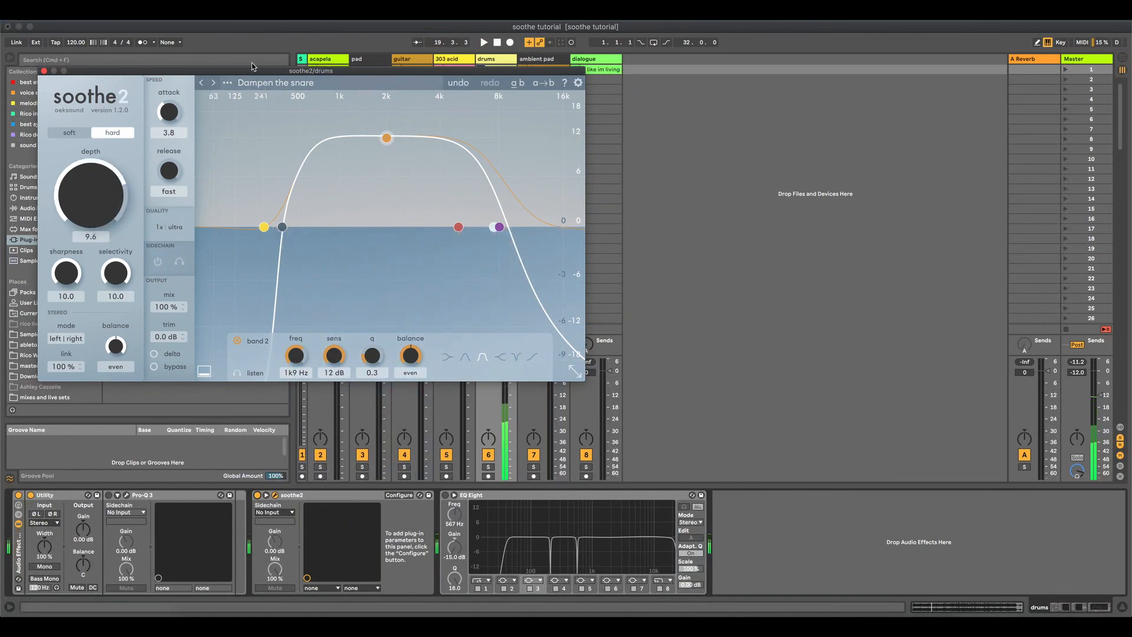
click(44, 72)
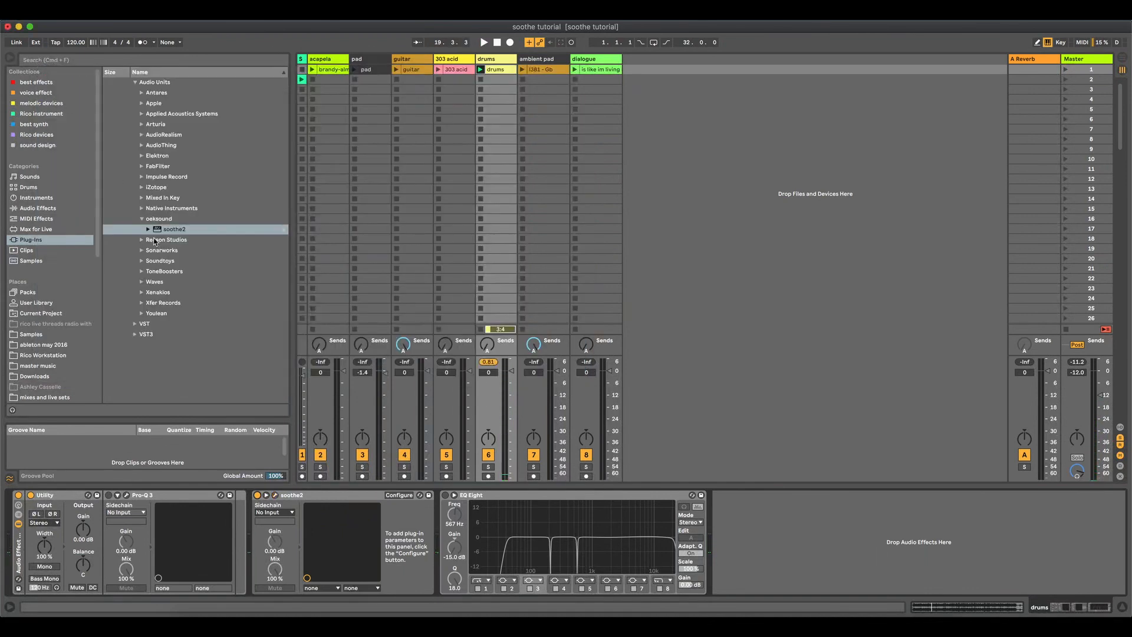
click(257, 495)
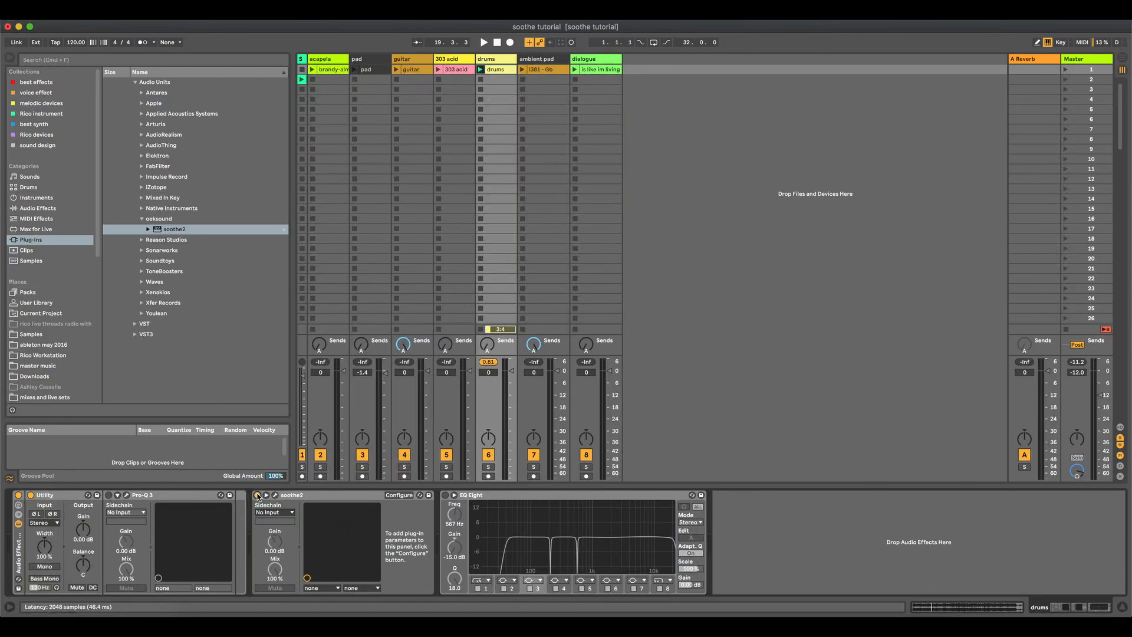
Step: Play the dialogue clip with the dialogue track's soothe2 enabled and opened
click(576, 69)
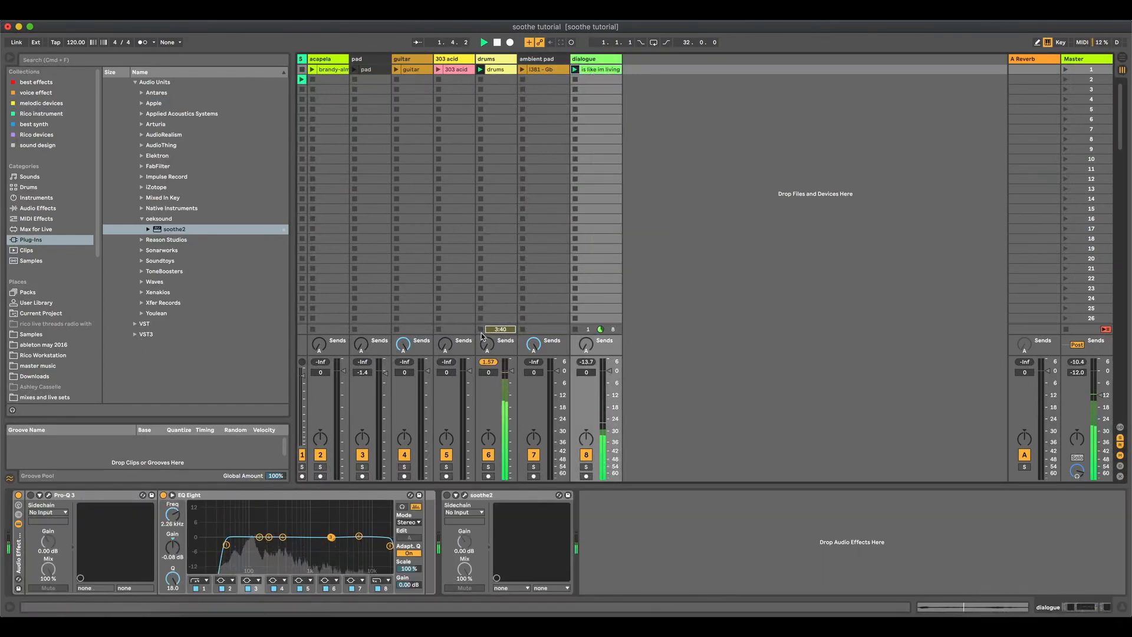
click(455, 494)
click(465, 495)
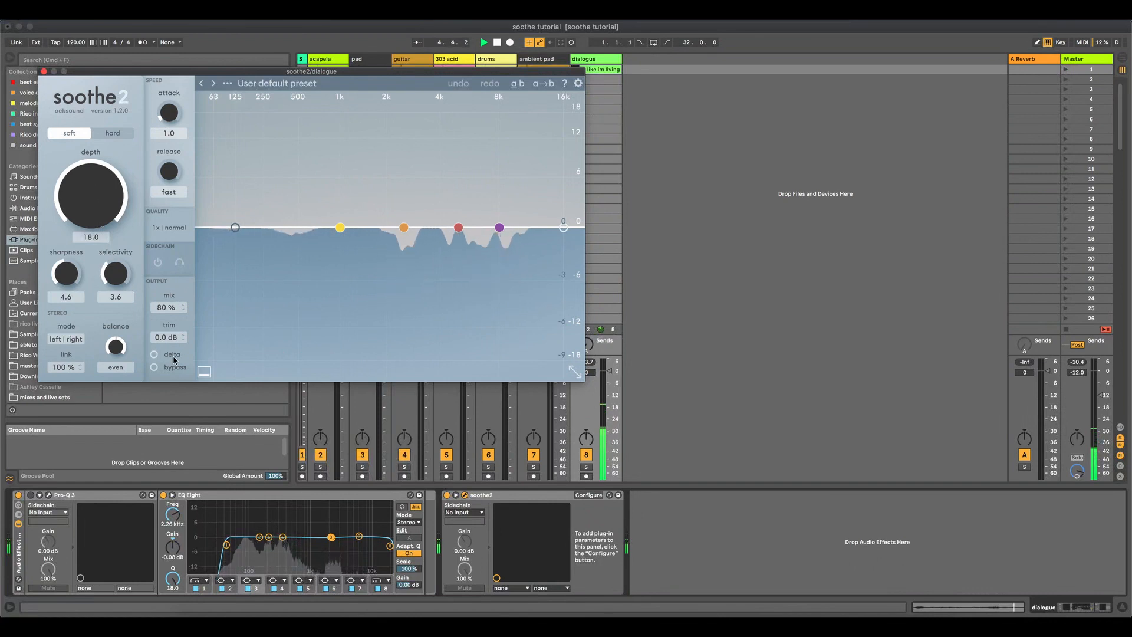
Step: Monitor the delta on the dialogue, raise the mix to 100% and switch soothe2 to hard mode
click(155, 354)
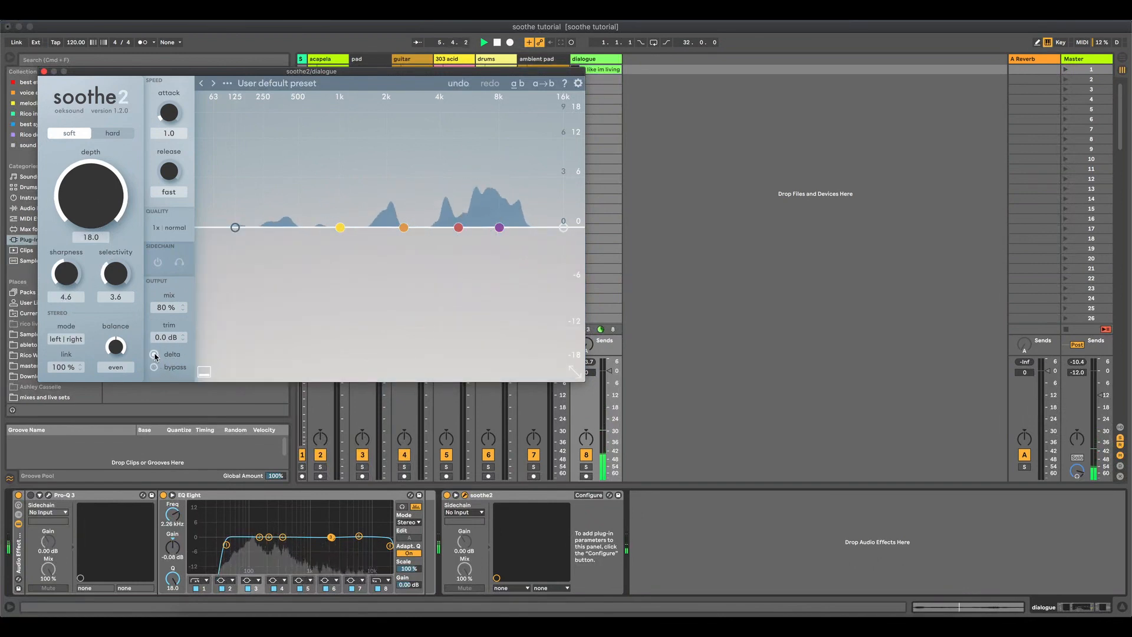
drag(170, 308, 174, 196)
click(118, 134)
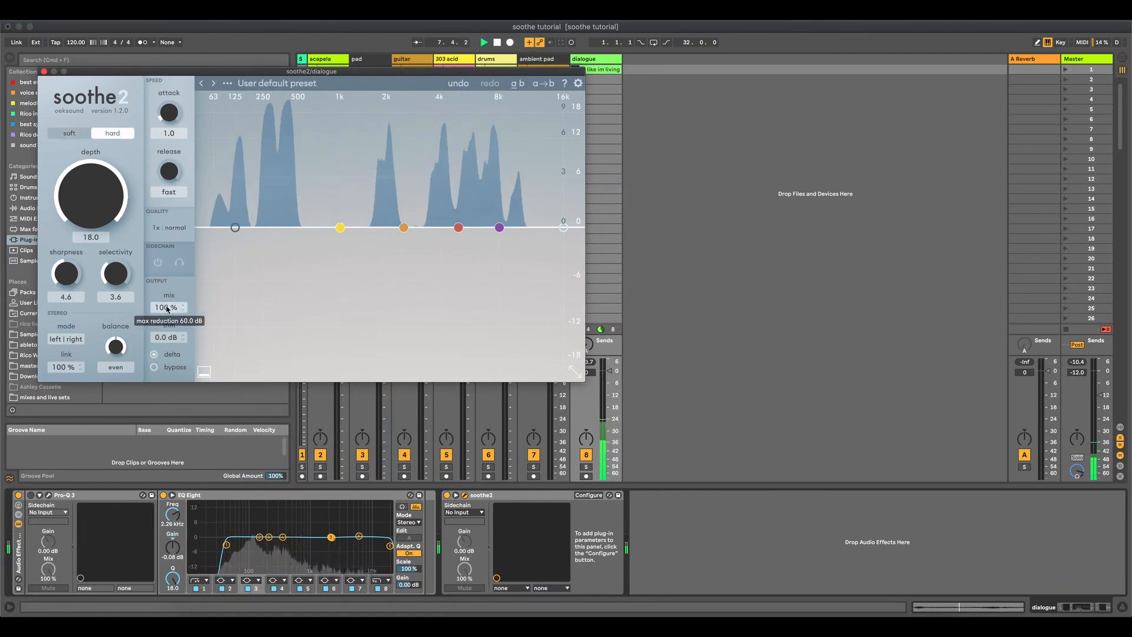
Step: Lower the dialogue's soothe2 mix through 75% to 28% and resume playback
drag(169, 308, 171, 352)
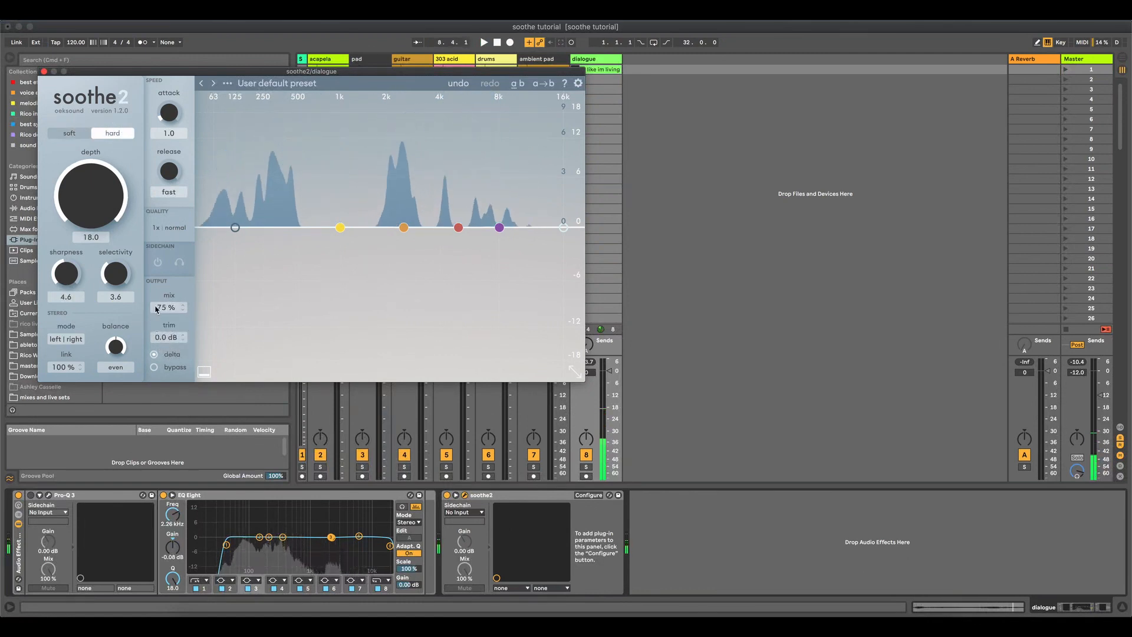
key(space)
drag(160, 311, 169, 348)
key(space)
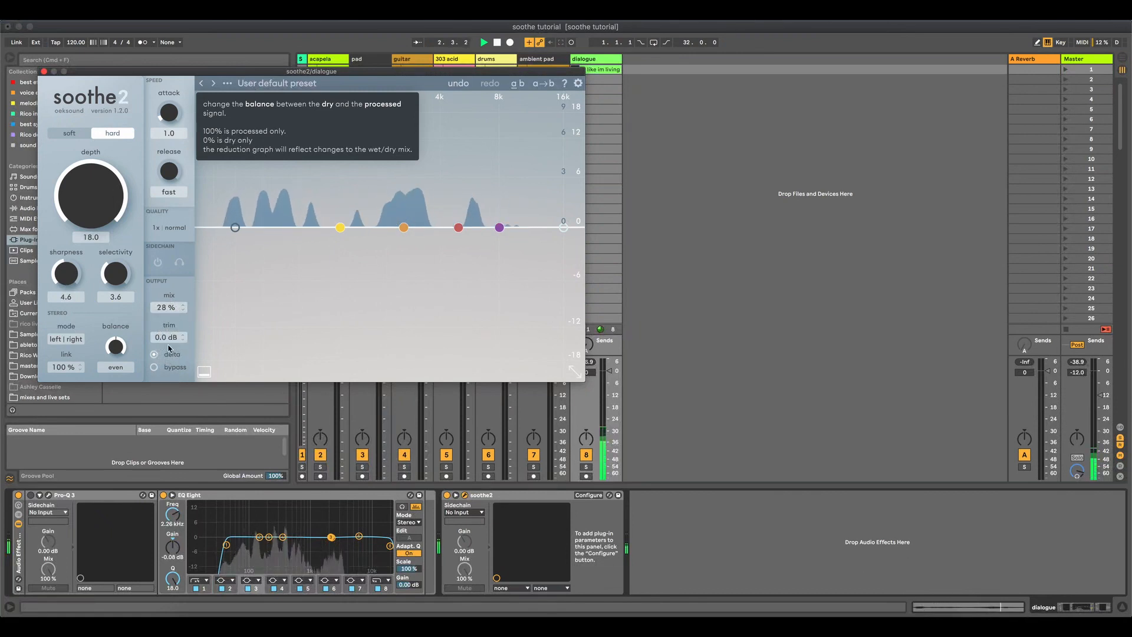
Step: Turn off delta monitoring, compare the processed dialogue with soothe2 bypassed, and stop playback
click(155, 353)
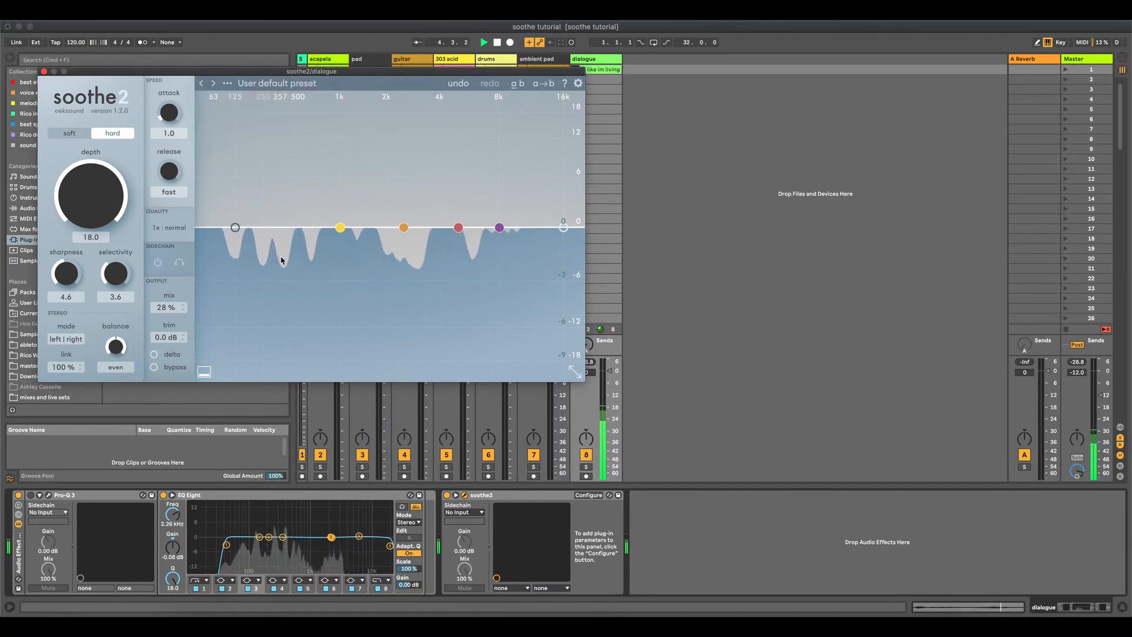
click(154, 367)
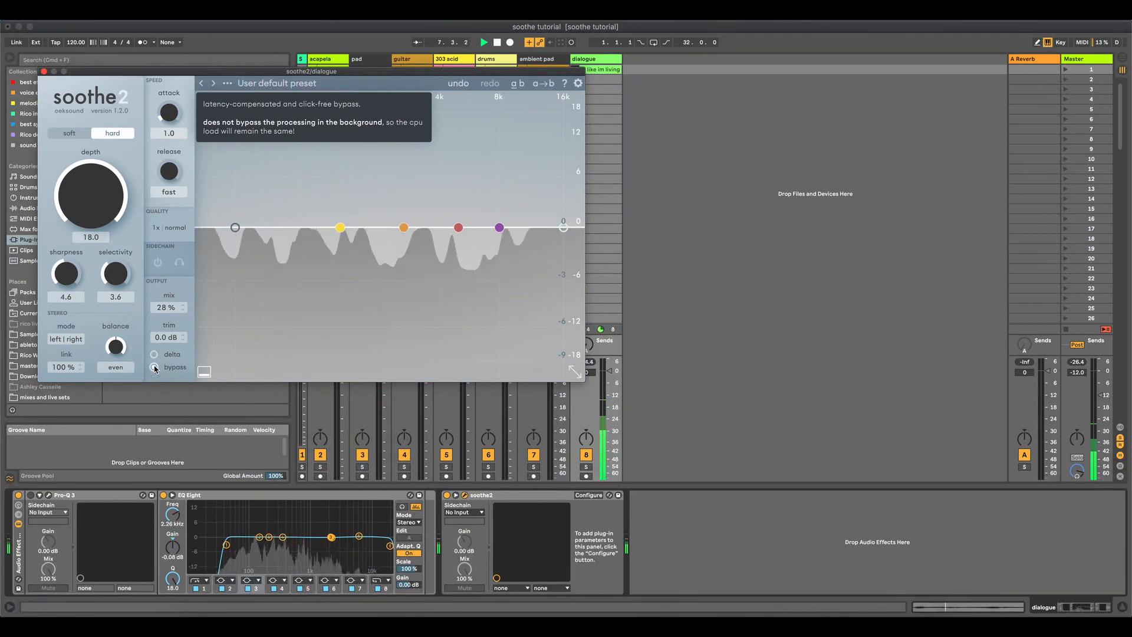
click(154, 367)
key(space)
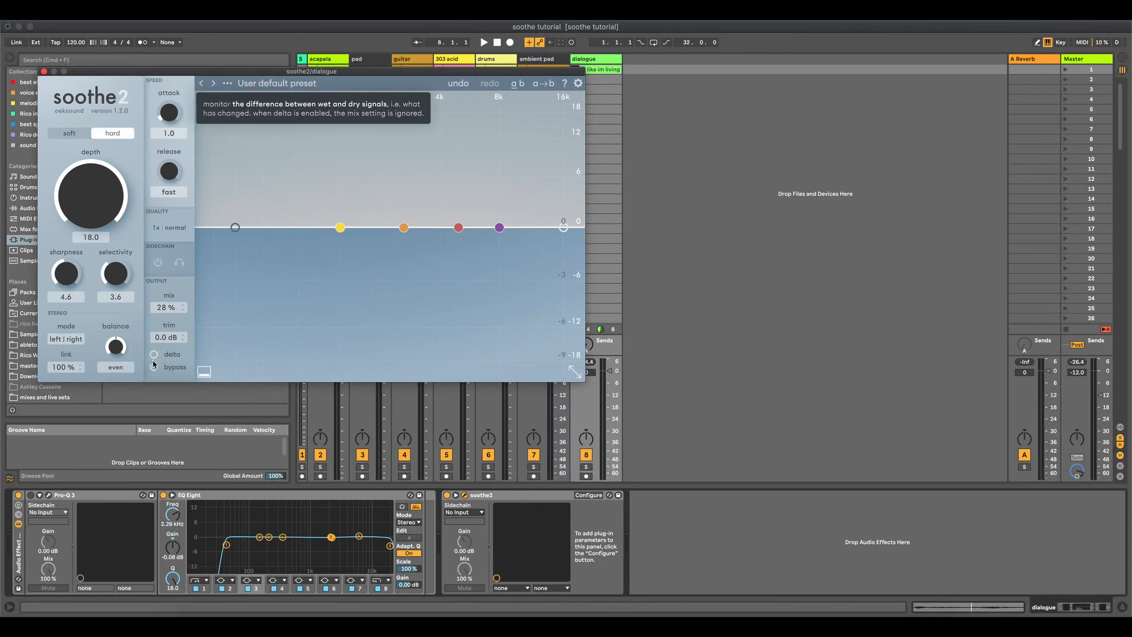
Step: Resume the dialogue playback, raise soothe2's mix to 79% and switch it to soft mode
key(space)
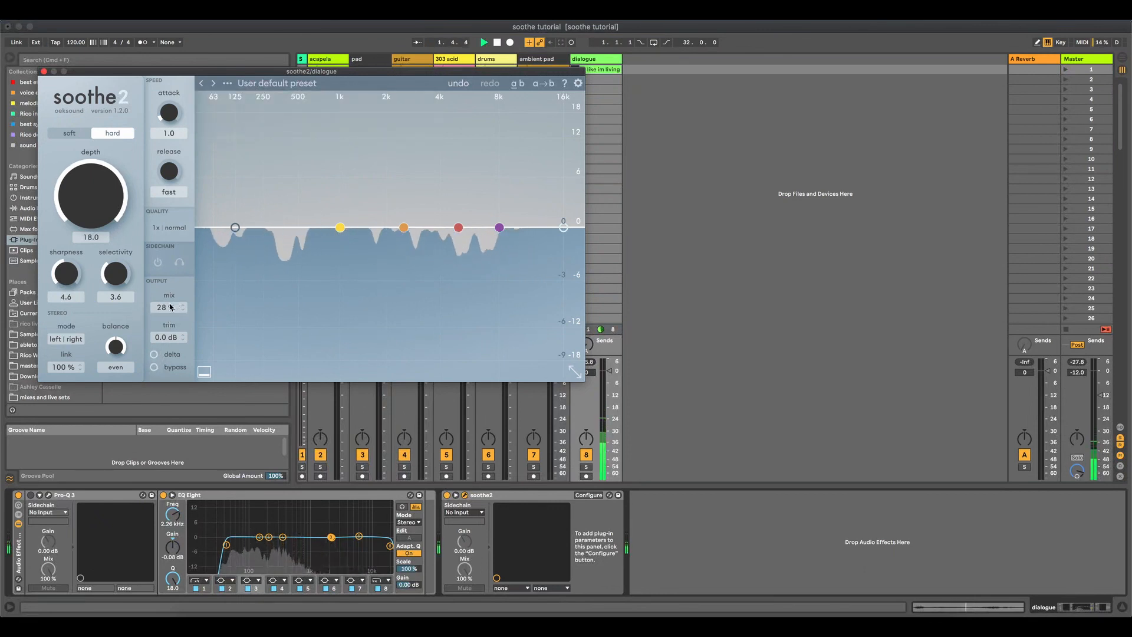
drag(170, 308, 173, 234)
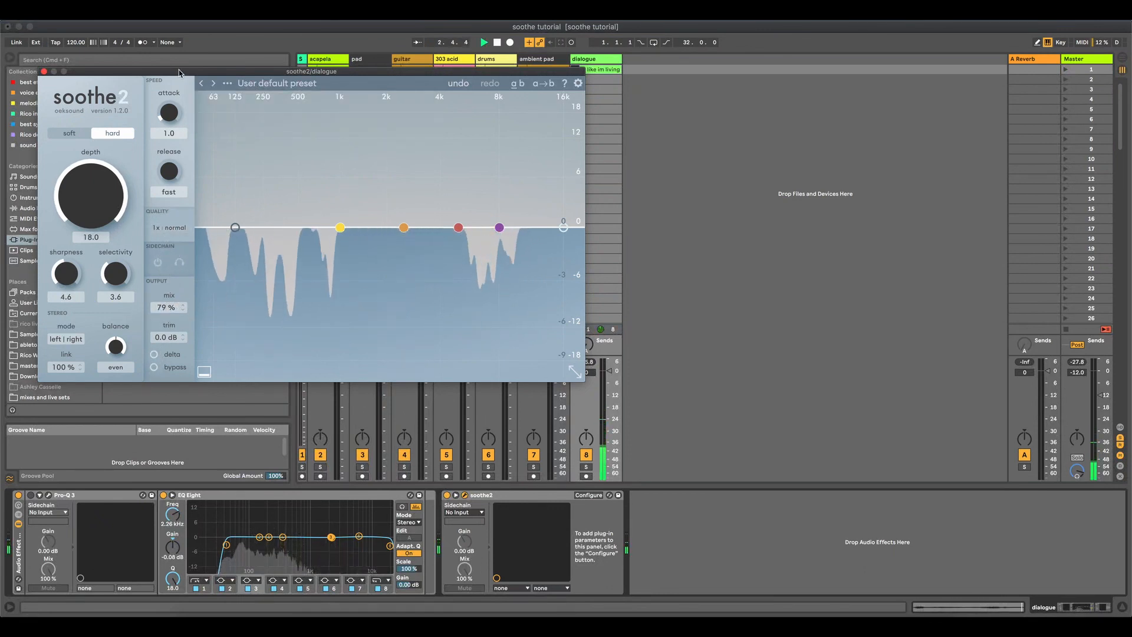
drag(181, 73, 531, 88)
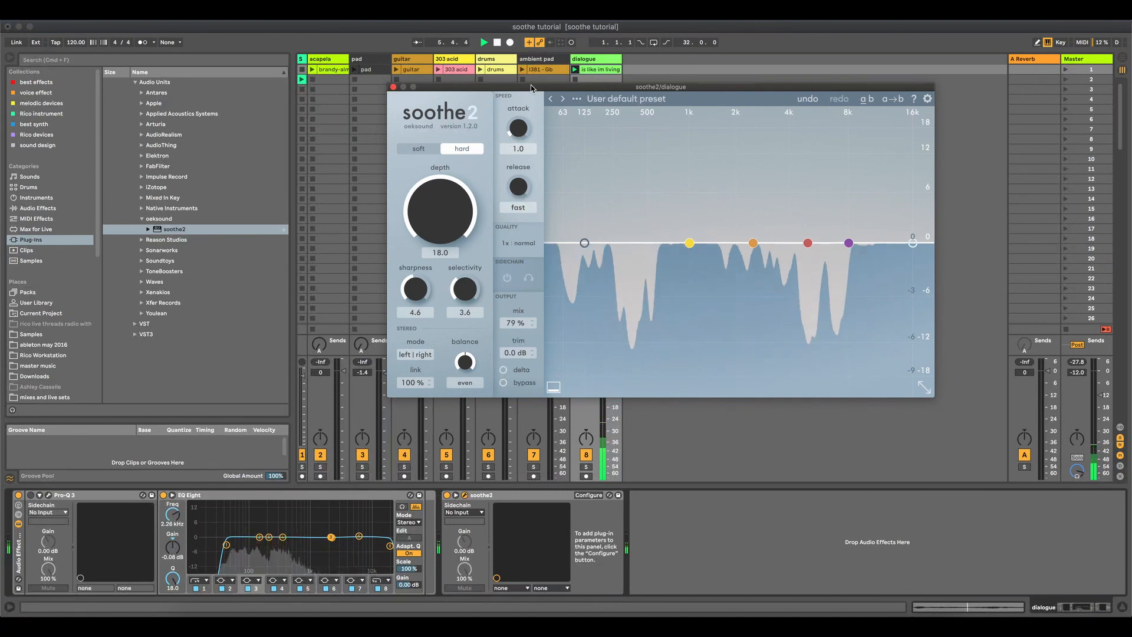
click(418, 149)
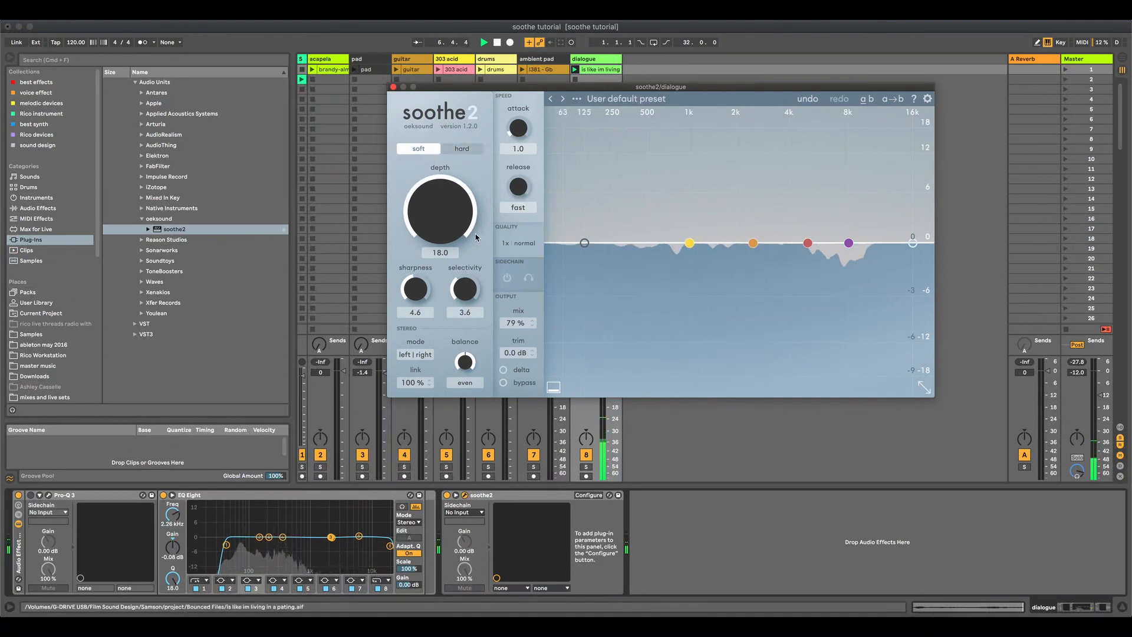
Step: Close and deactivate the dialogue's soothe2, and stop the dialogue clip
click(393, 88)
click(447, 496)
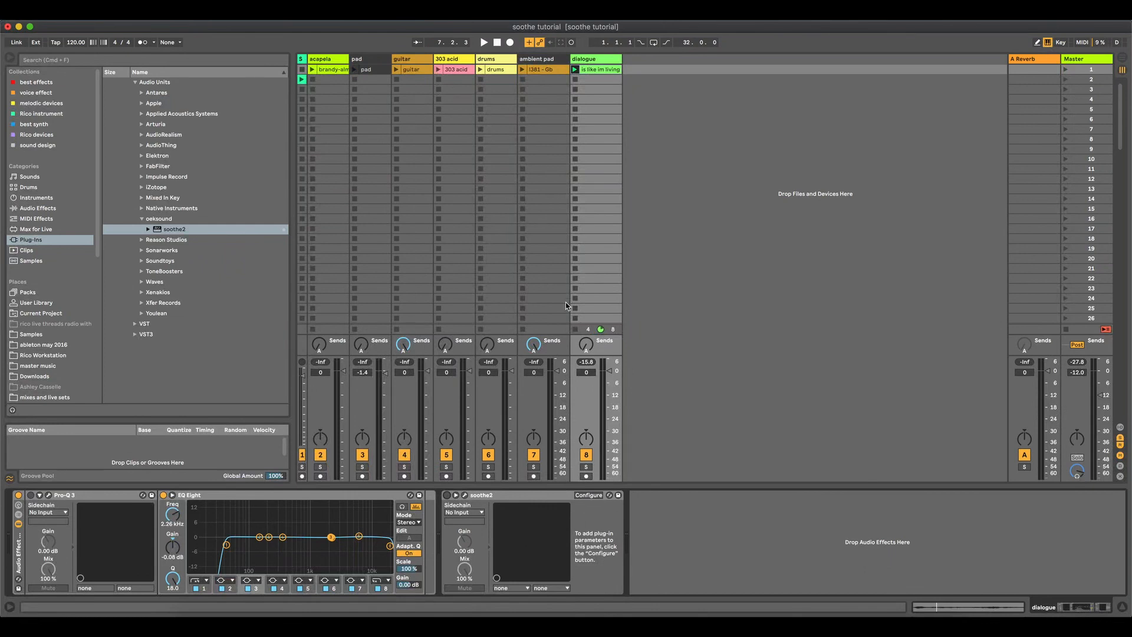
click(577, 329)
Step: Play the 303 acid clip and open that track's soothe2 beside the track list
click(438, 69)
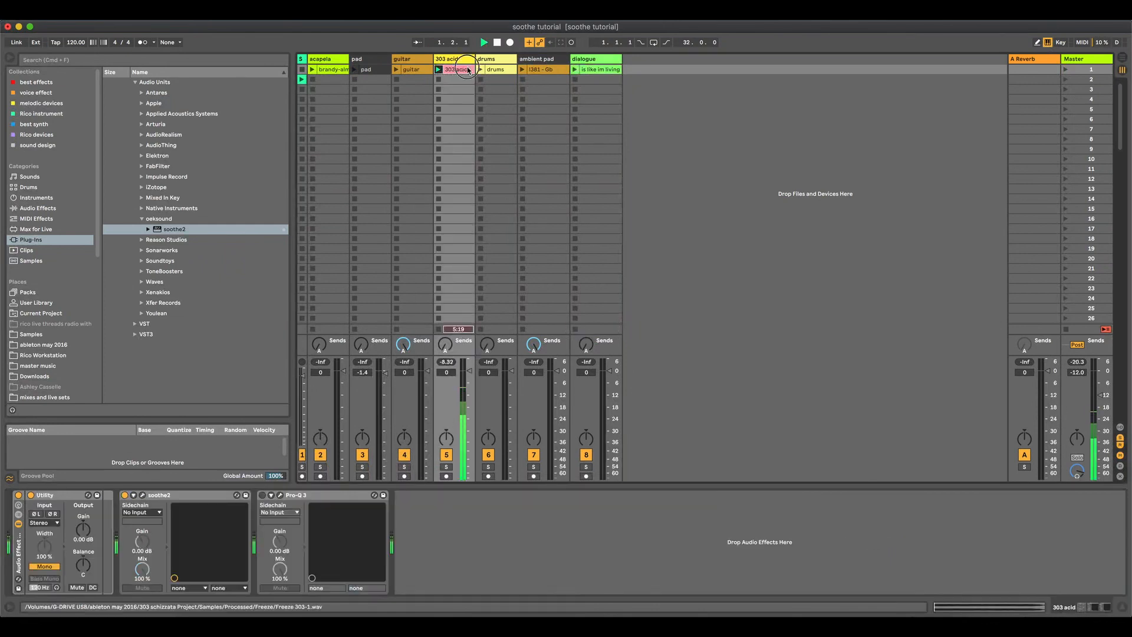
click(466, 70)
click(460, 59)
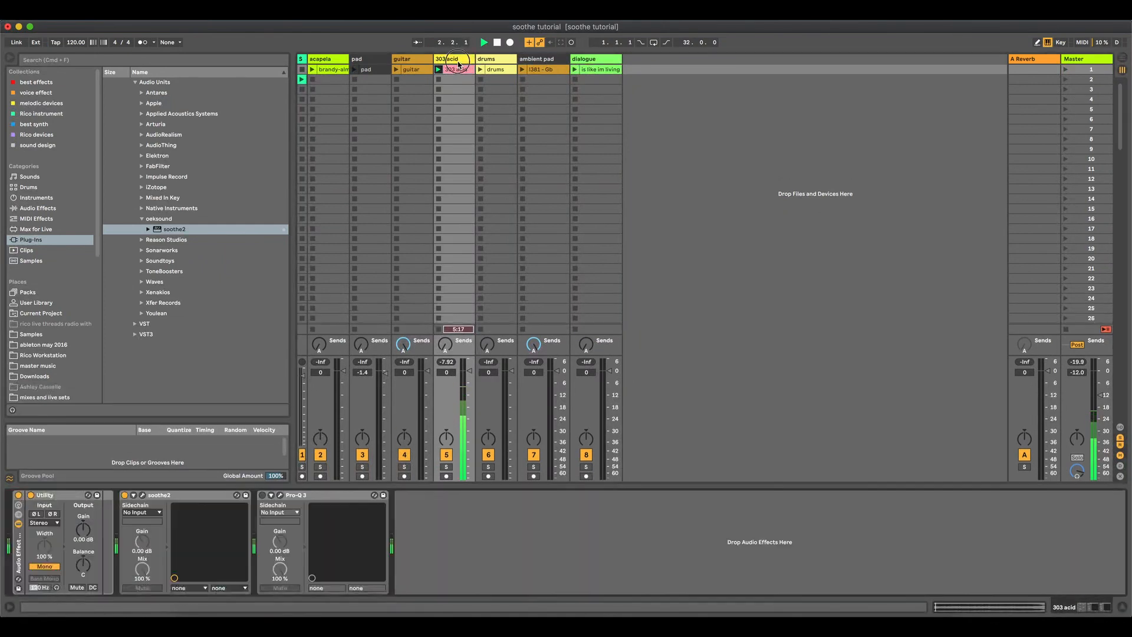
click(142, 495)
drag(165, 74, 699, 69)
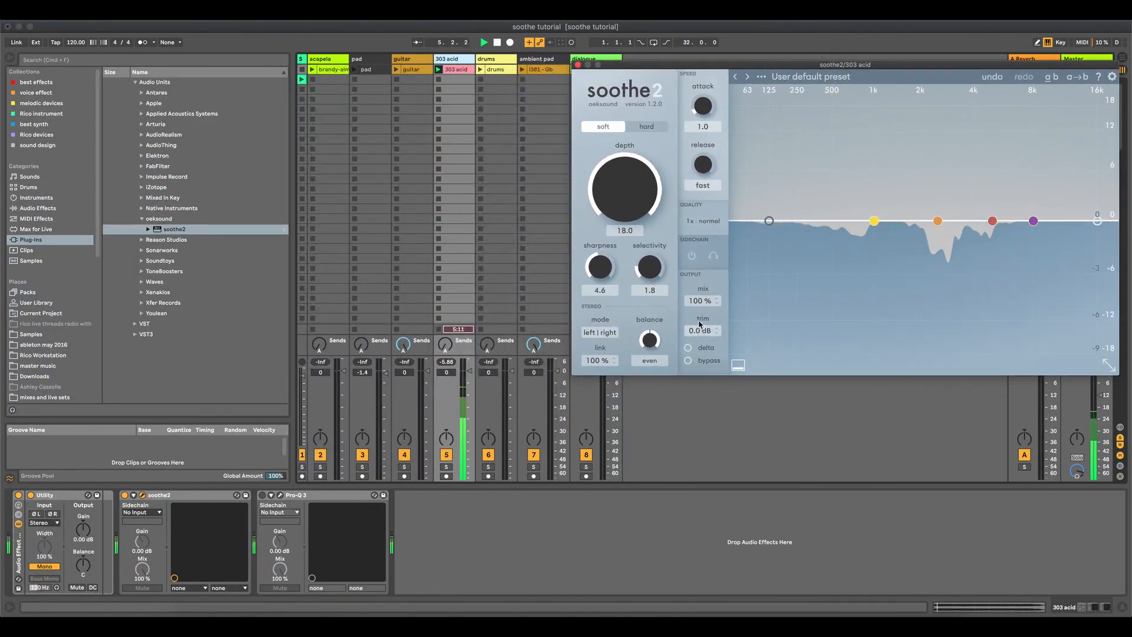
Step: While monitoring the delta, raise band 1 to 5.7 dB at 1 kHz and band 2 to 10 dB at 2.6 kHz
click(689, 348)
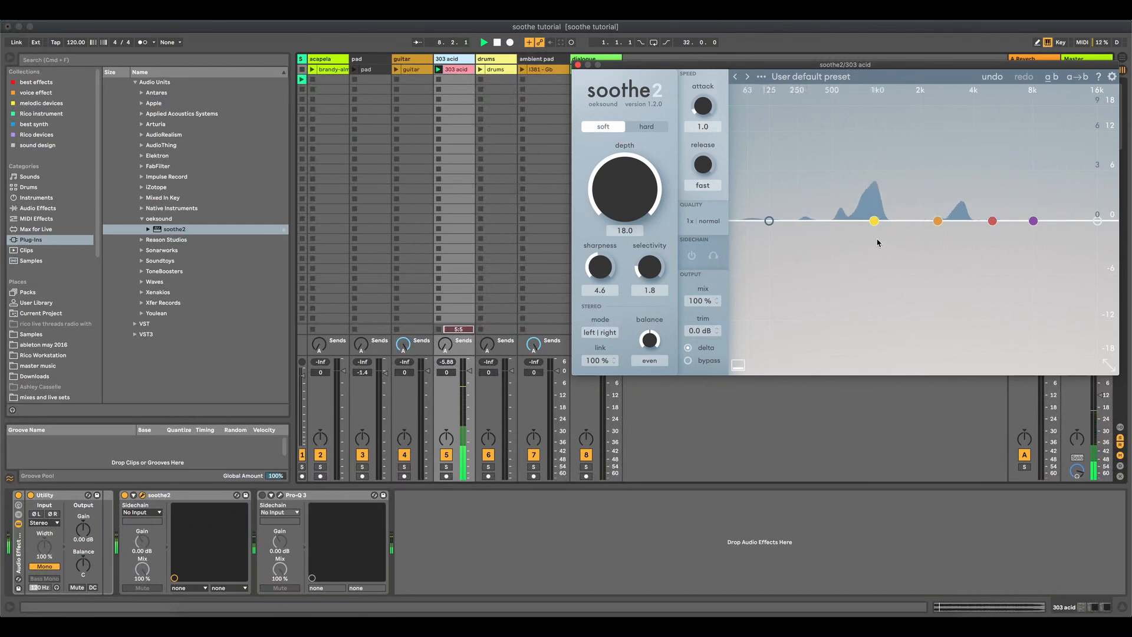
drag(874, 221, 878, 173)
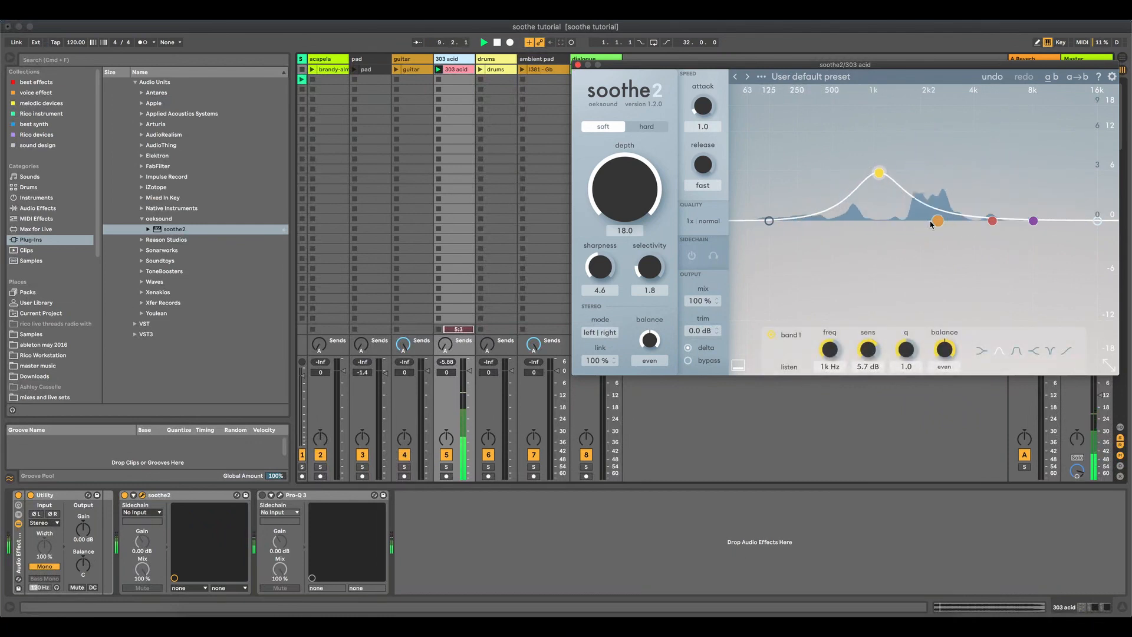
drag(932, 223, 945, 144)
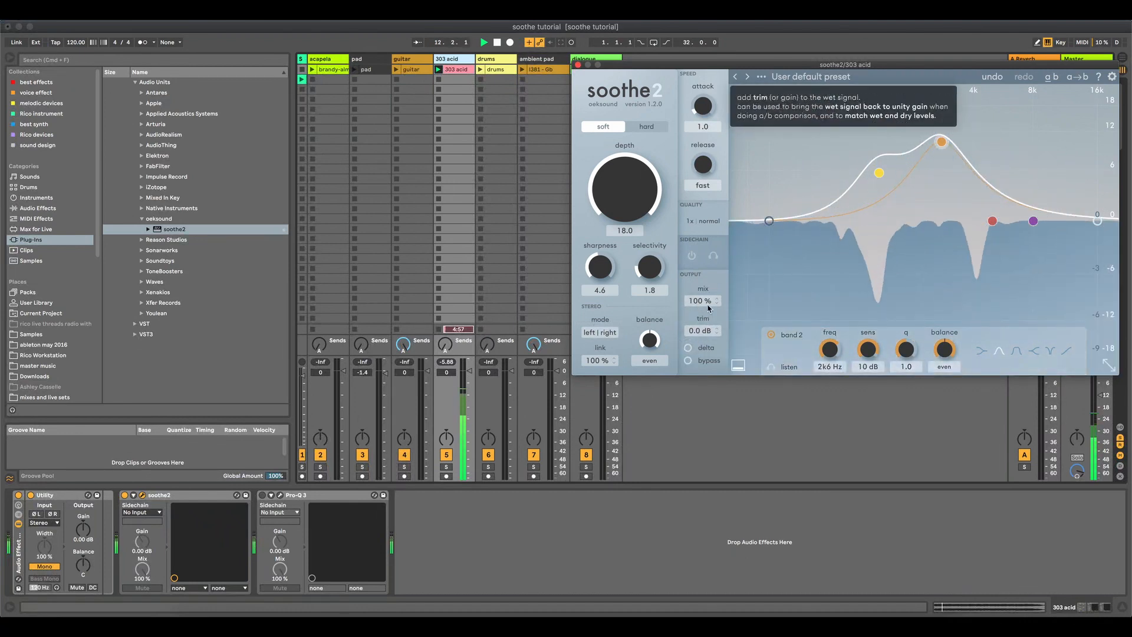
Step: Compare the 303 acid in hard mode, soft mode and bypass, and lower band 2 to 4.5 dB at 3.3 kHz
click(645, 126)
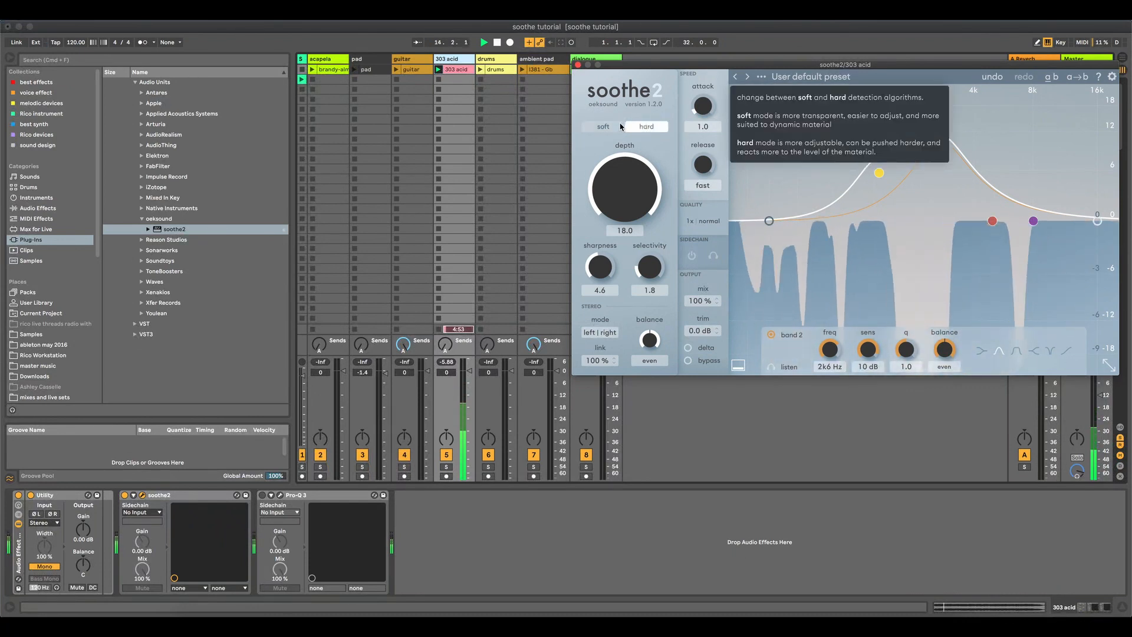
click(618, 126)
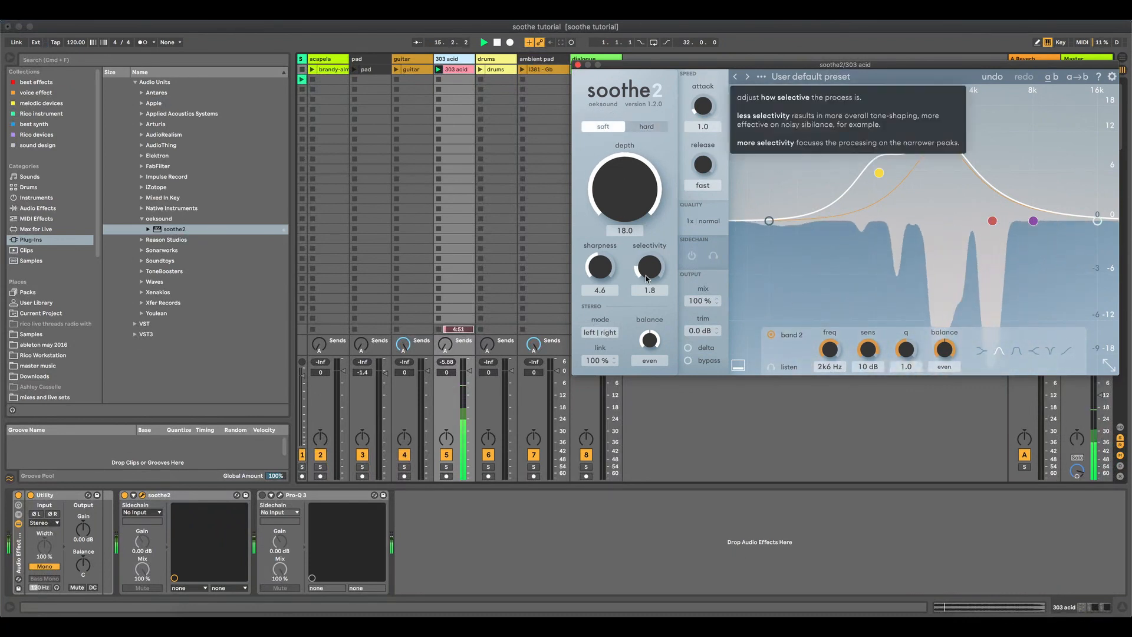
click(688, 361)
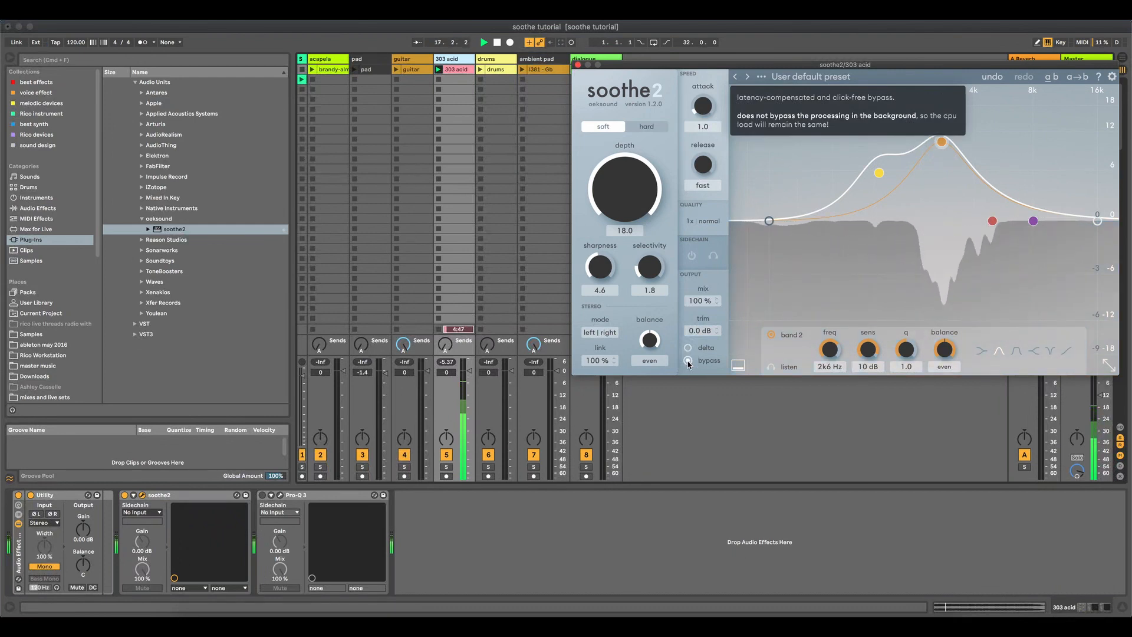
click(688, 361)
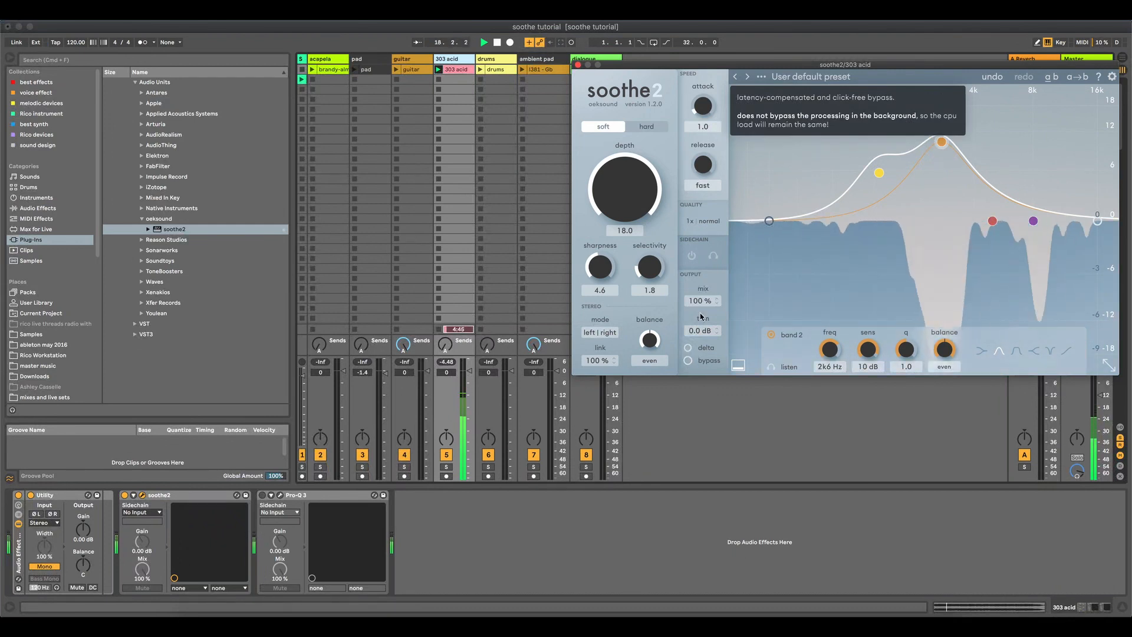
drag(942, 141, 959, 182)
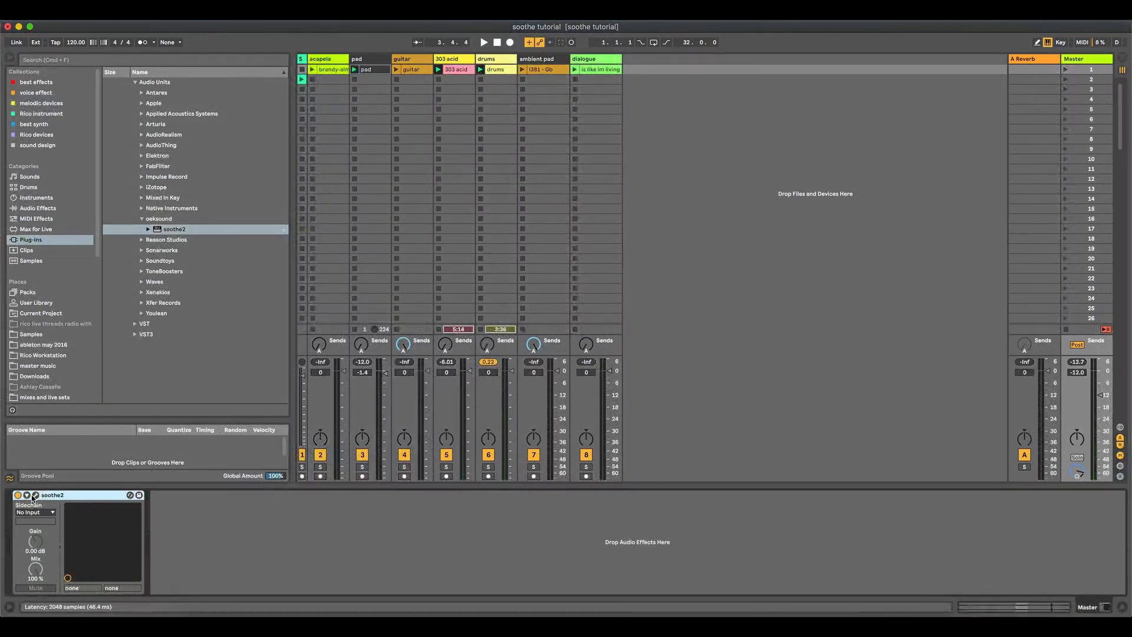
Step: Open the master's soothe2 during playback and raise its depth to 18.0 with delta monitoring on
click(33, 499)
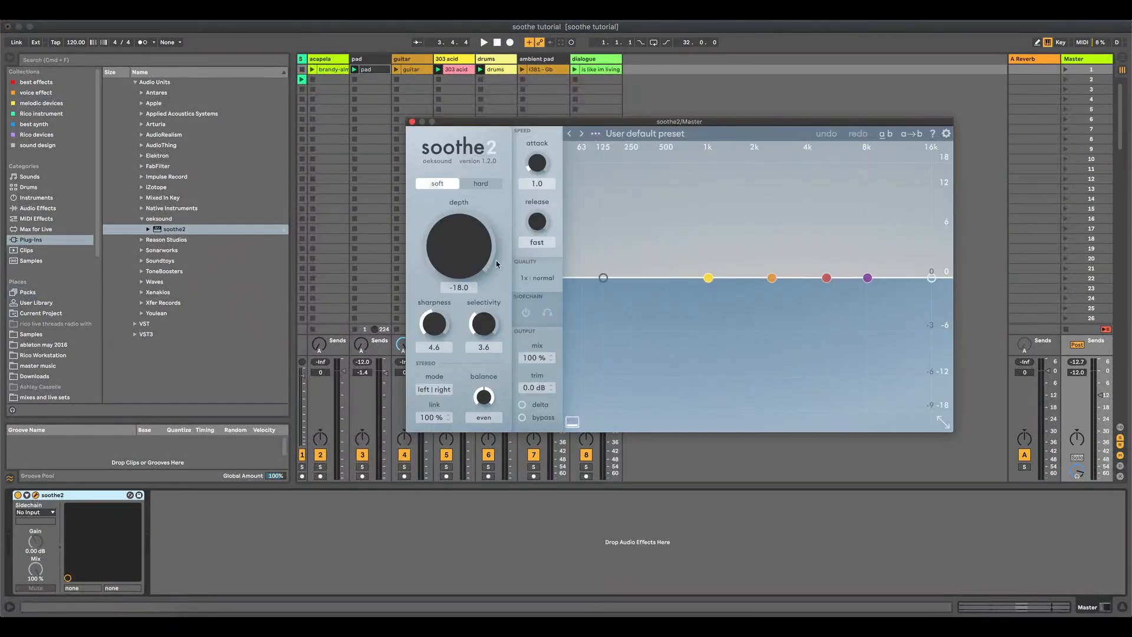
key(space)
drag(465, 264, 467, 175)
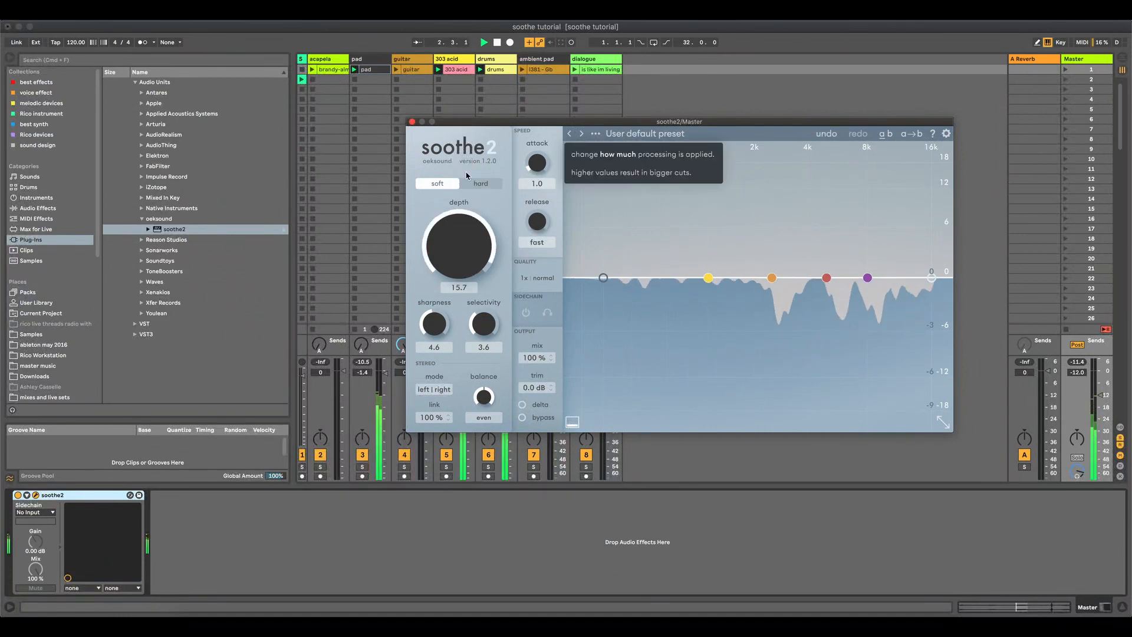
click(522, 405)
drag(465, 254, 467, 244)
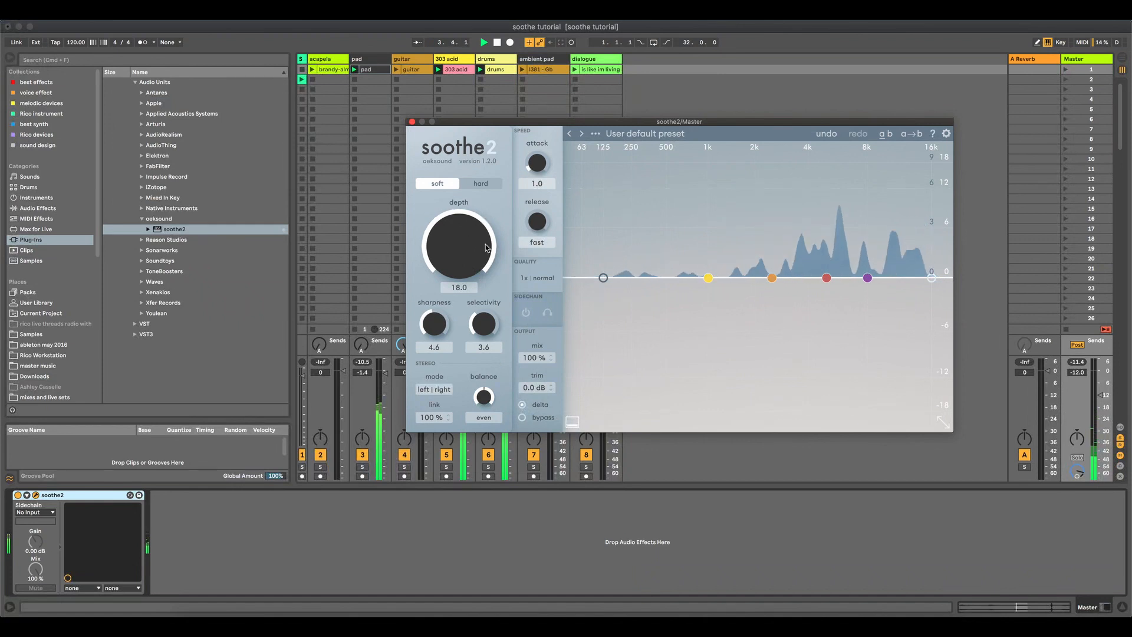
Step: Switch the master's soothe2 to hard mode, reduce the depth to 8.4 and compare with bypass
click(481, 186)
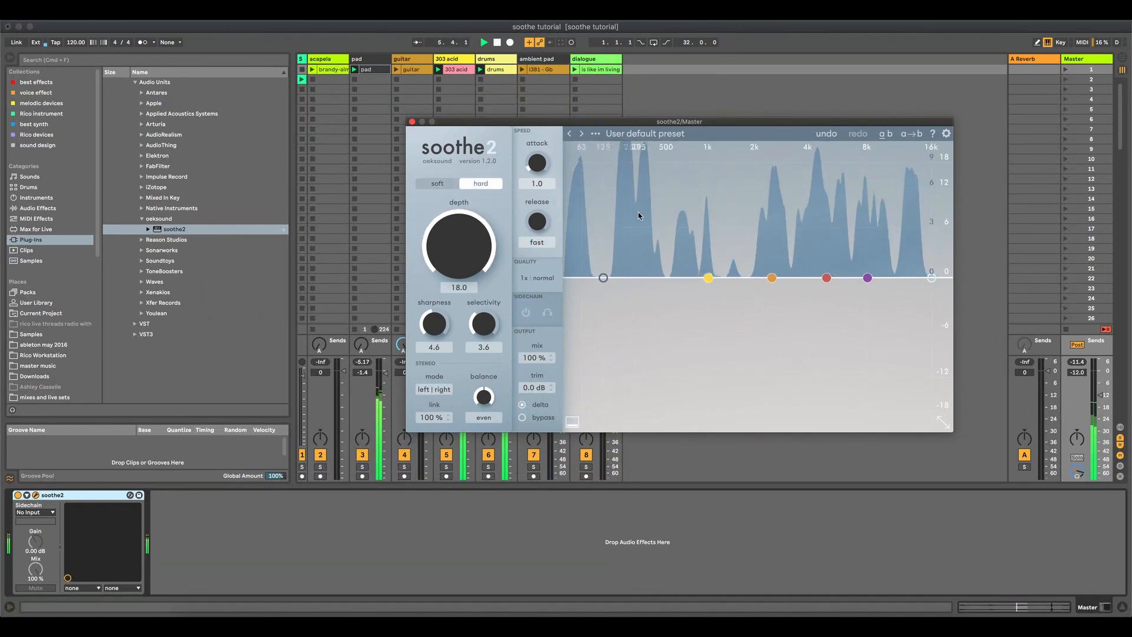
drag(466, 230, 470, 286)
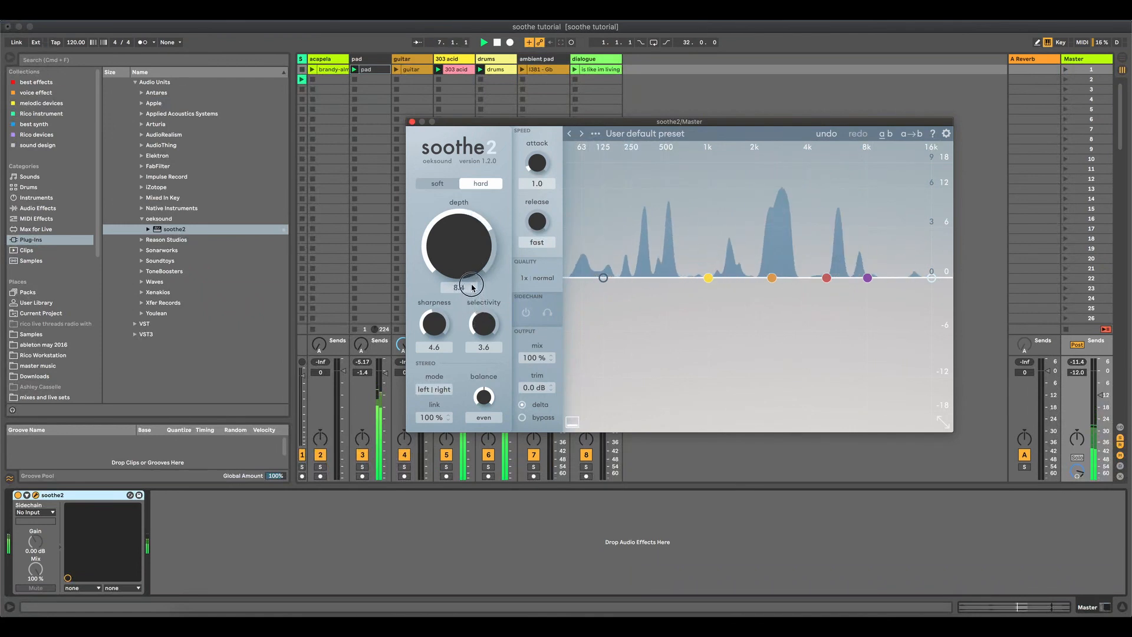
click(524, 418)
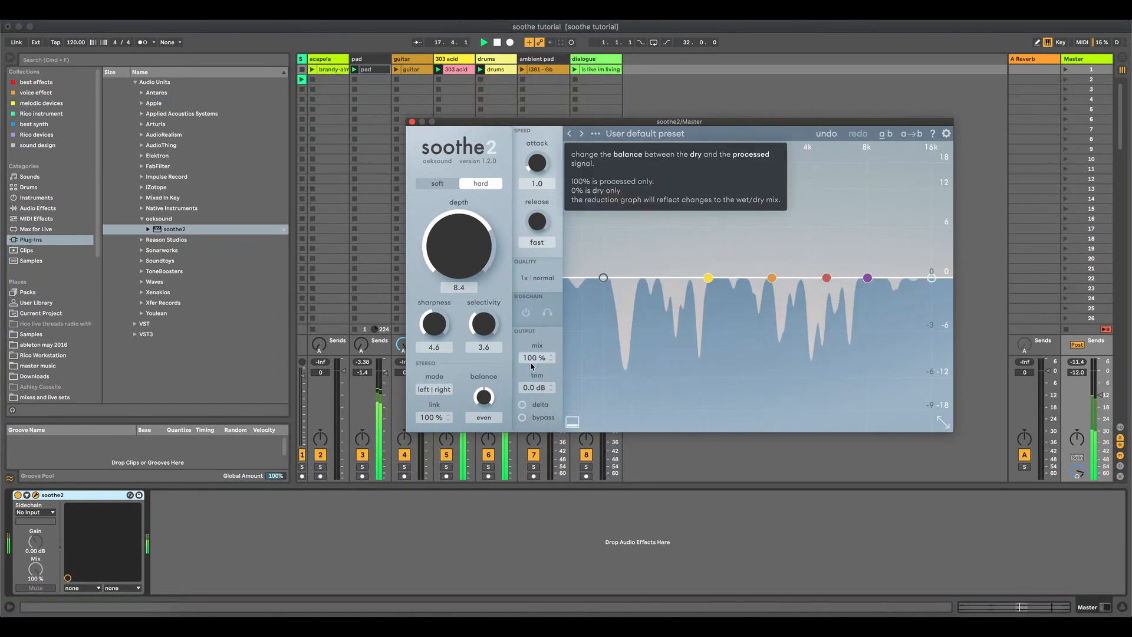
Step: Lower the master's soothe2 mix through 81%, 71% and 61% to 53%, checking against bypass and the delta
drag(534, 357, 530, 395)
click(522, 418)
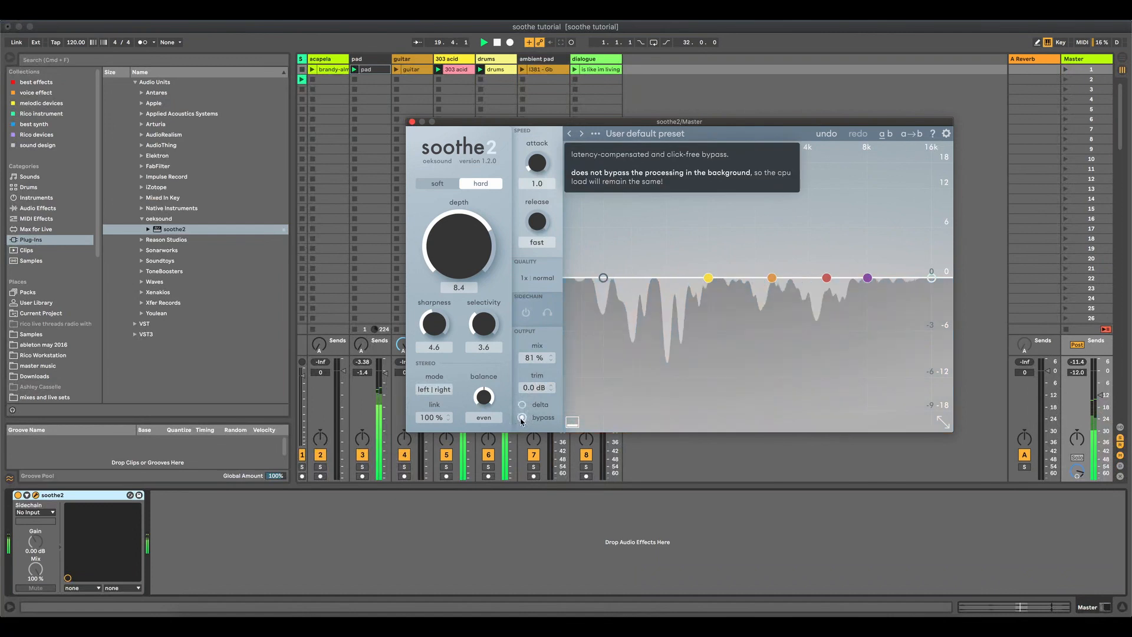
click(522, 406)
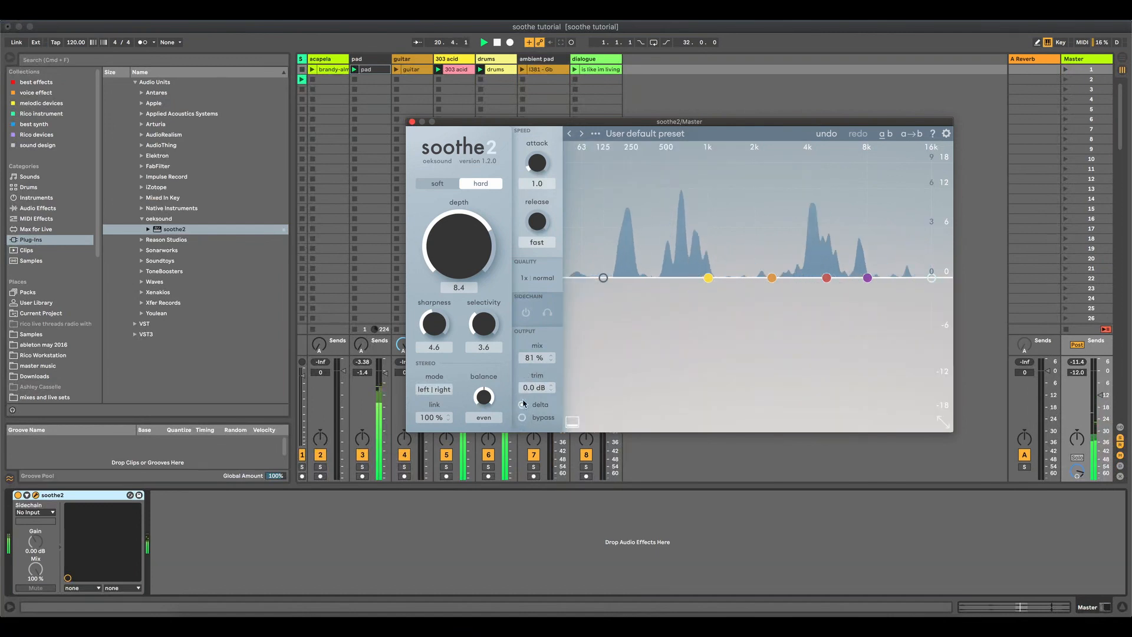
drag(535, 362, 535, 379)
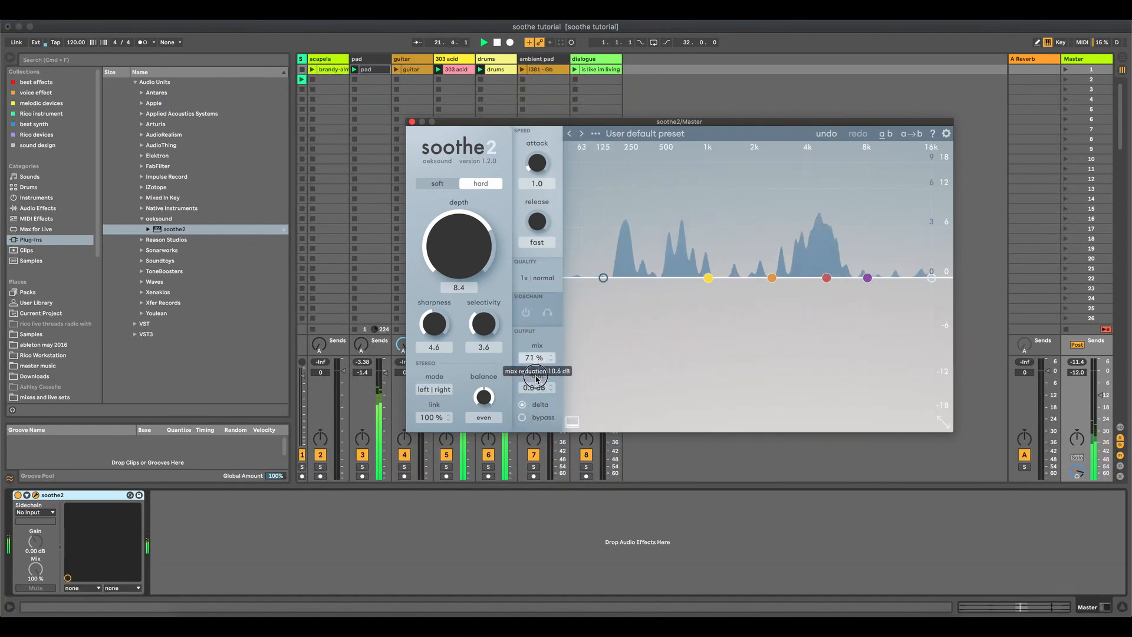
click(523, 407)
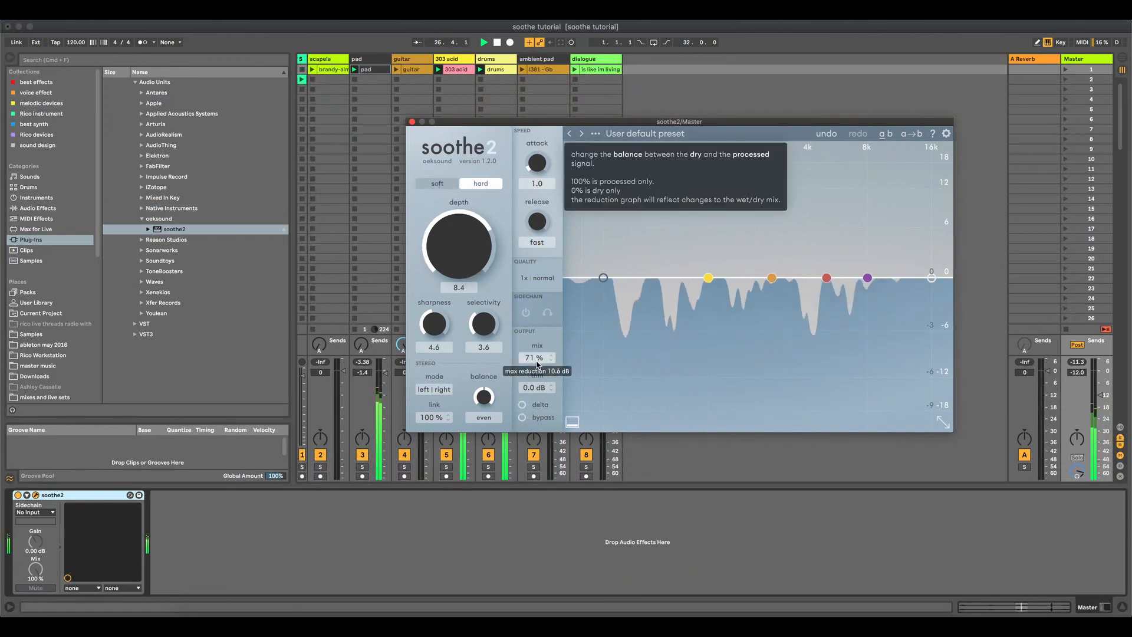
drag(536, 361, 533, 404)
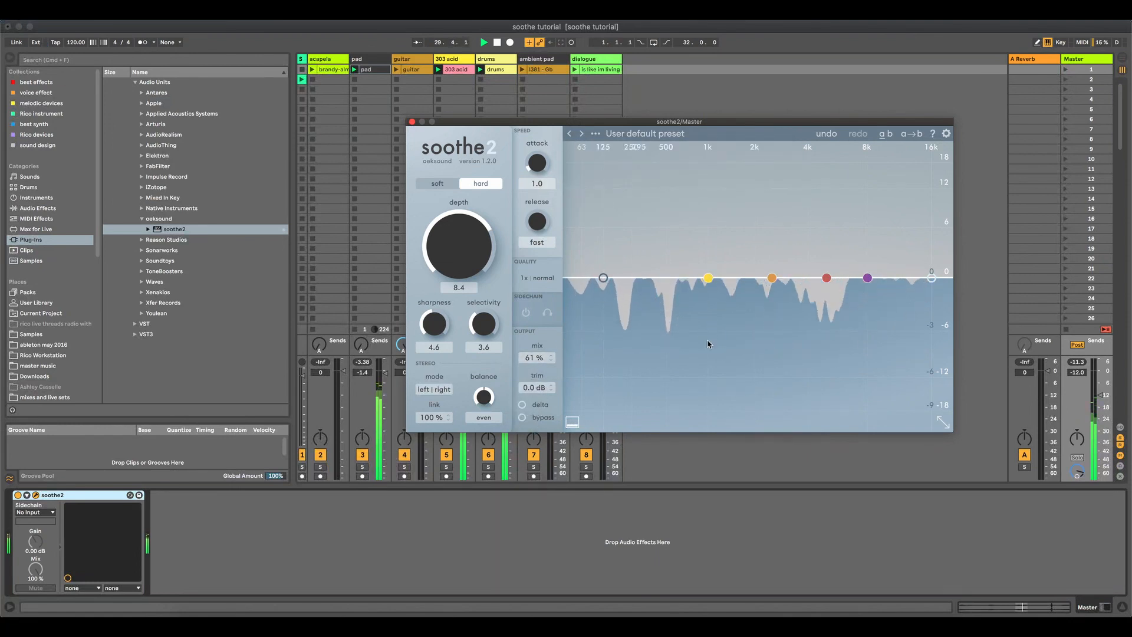
drag(535, 358, 536, 373)
Step: Stop playback and deactivate soothe2 on the master track
key(space)
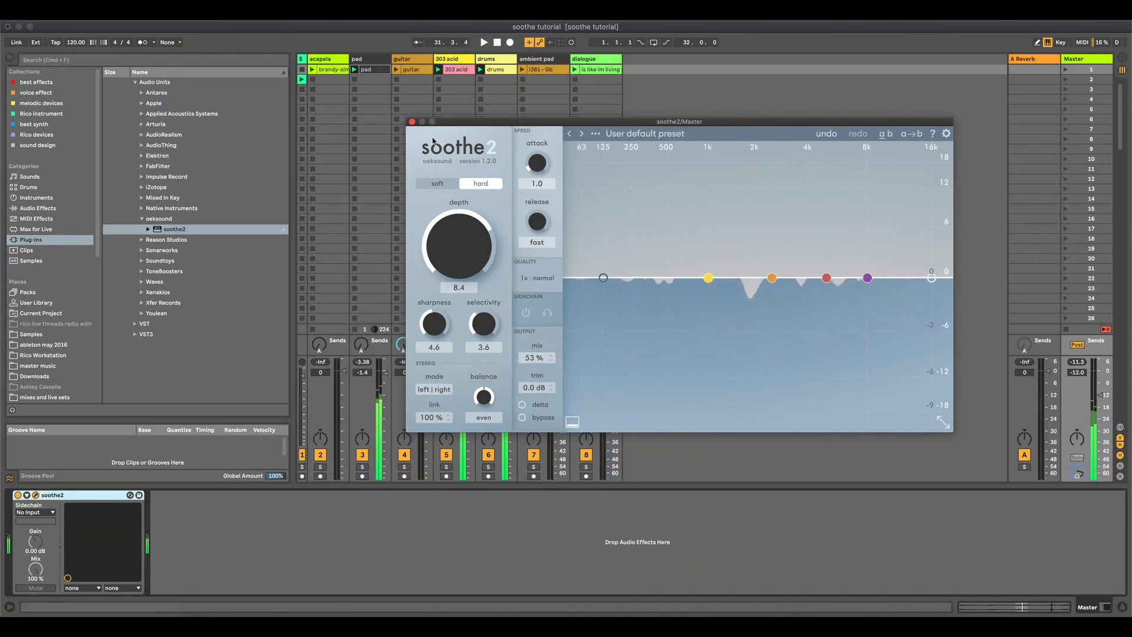
click(1072, 73)
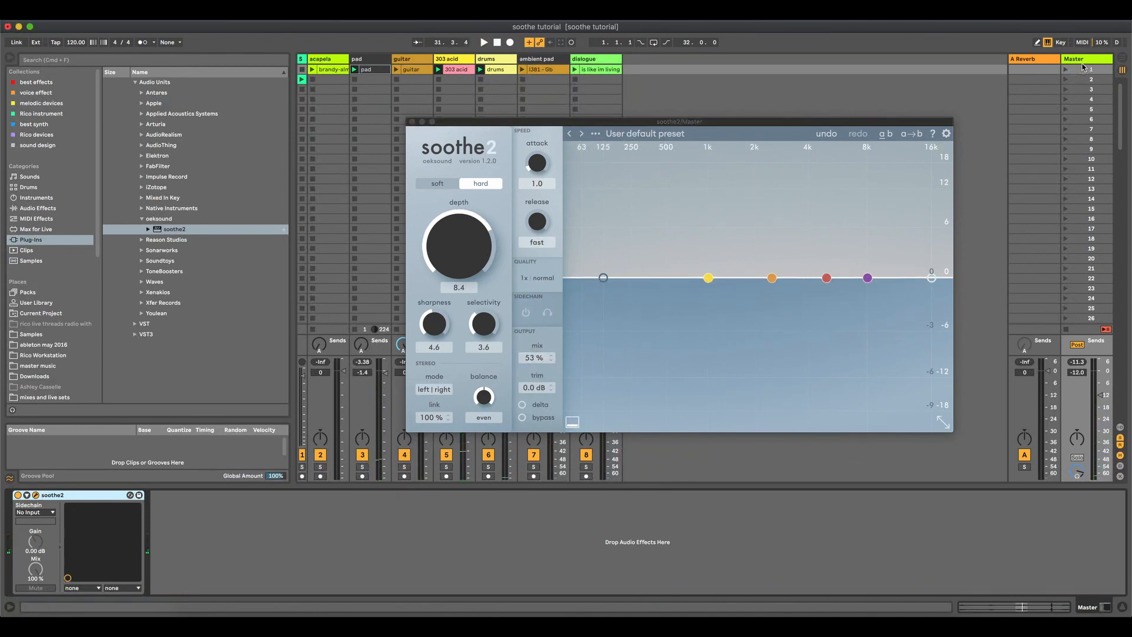
click(19, 495)
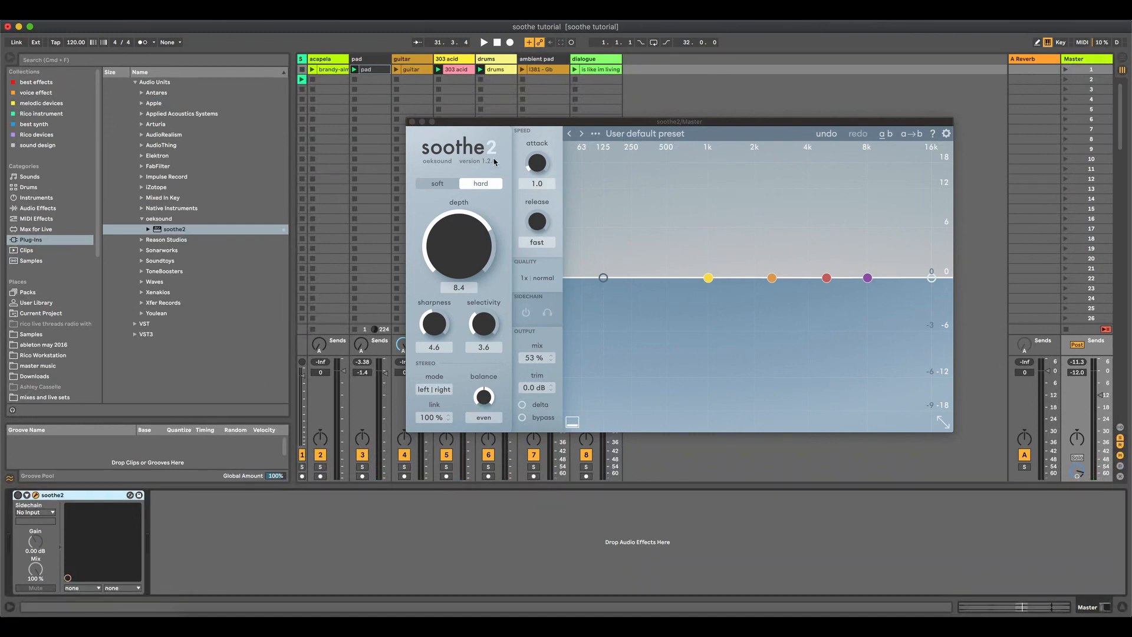
Step: Examine the device chains of the individual tracks and return to the master's soothe2
click(488, 60)
click(446, 59)
click(411, 59)
click(448, 59)
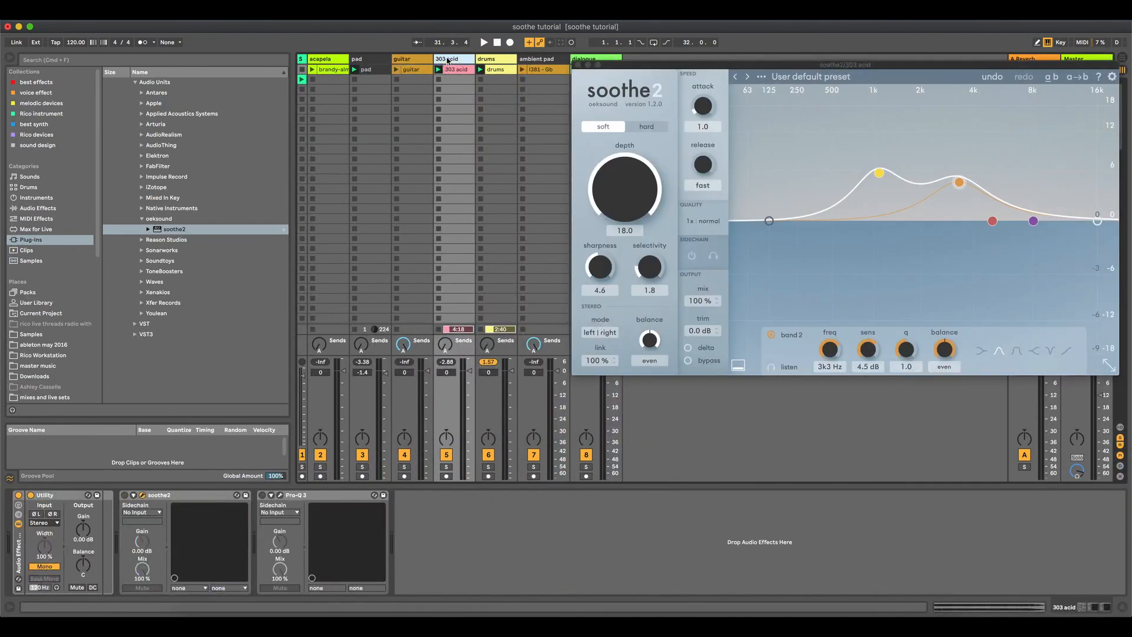
click(498, 59)
click(542, 60)
click(616, 60)
click(389, 59)
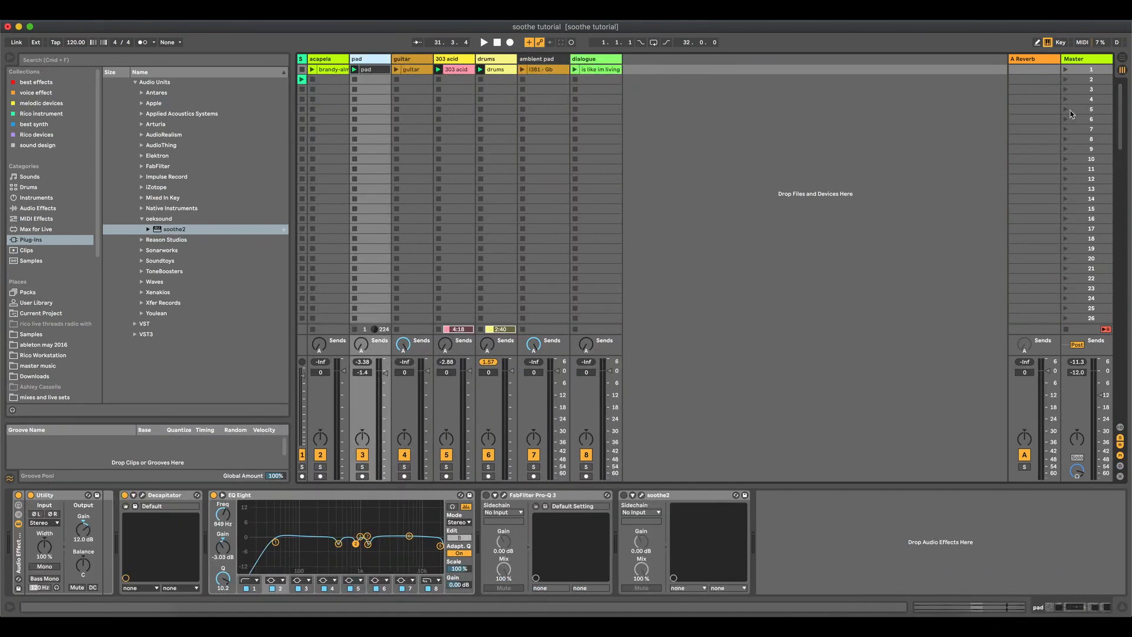
click(1076, 59)
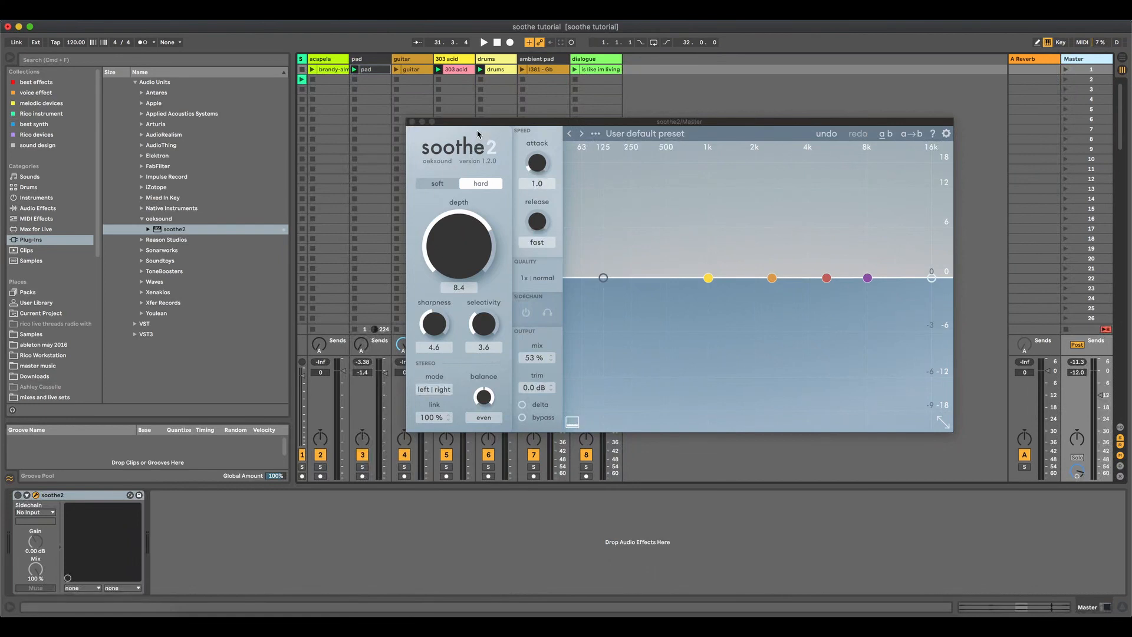
drag(481, 122, 470, 124)
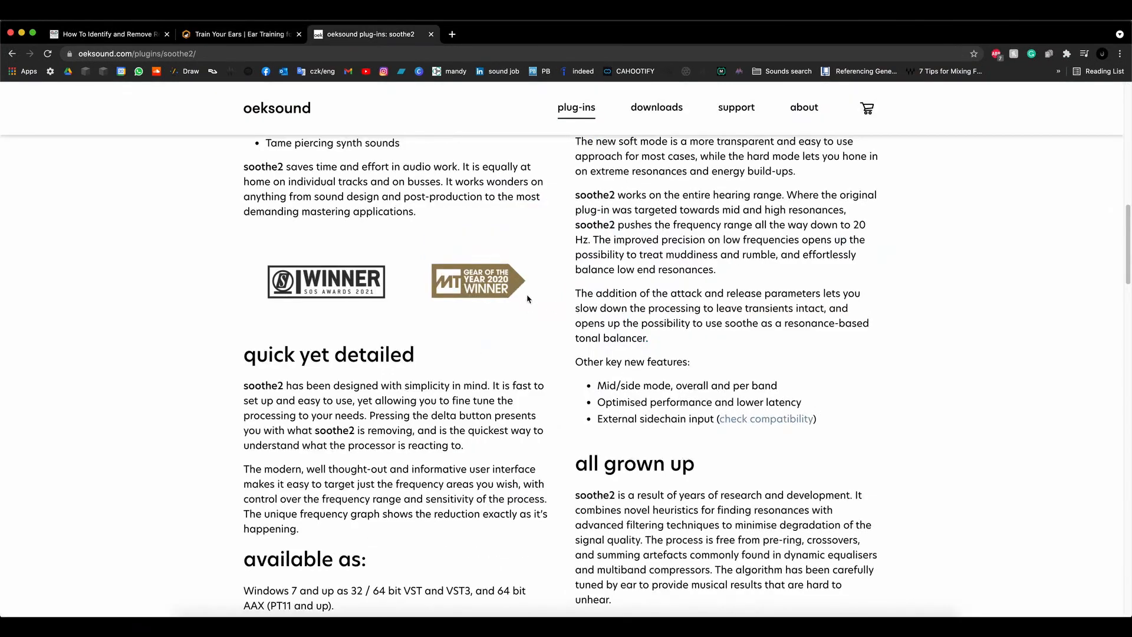
Step: Switch to the browser and view the top of oeksound's soothe2 product page
scroll(528, 299, up, 20)
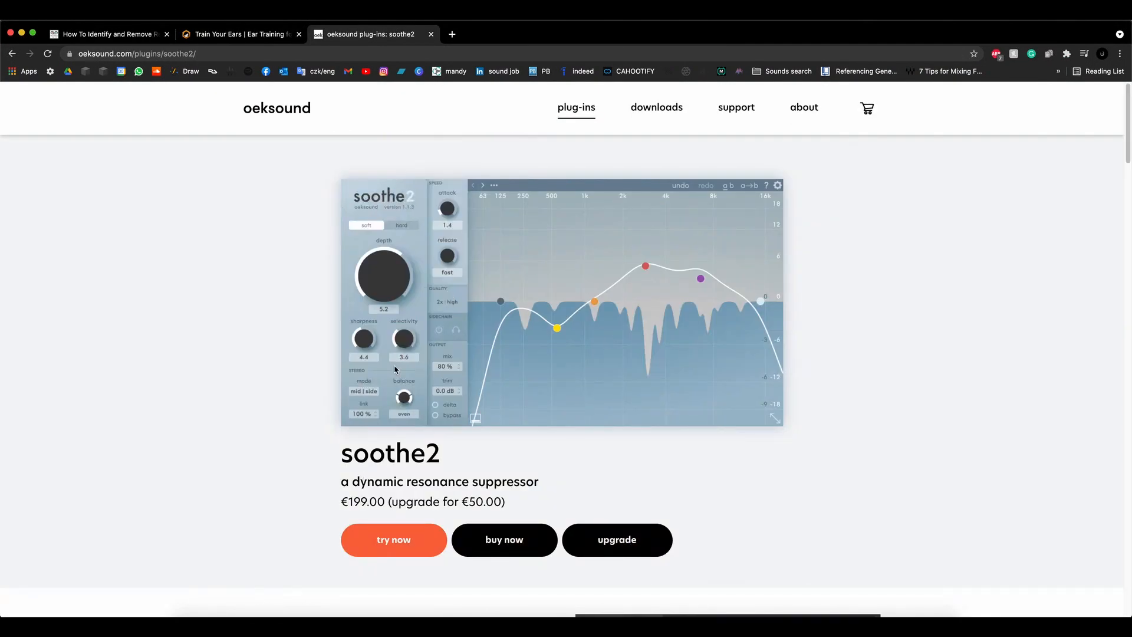
Step: View the TrainYourEars home page and bring up the recordingbase.com guide on removing resonant frequencies in the browser
click(269, 37)
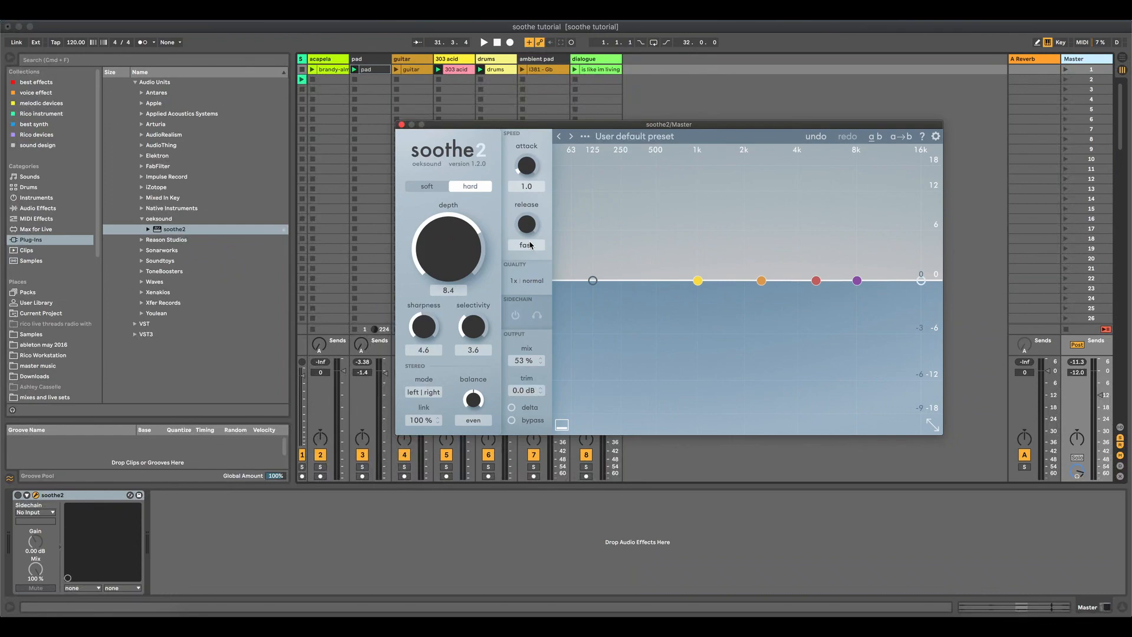
key(super+Tab)
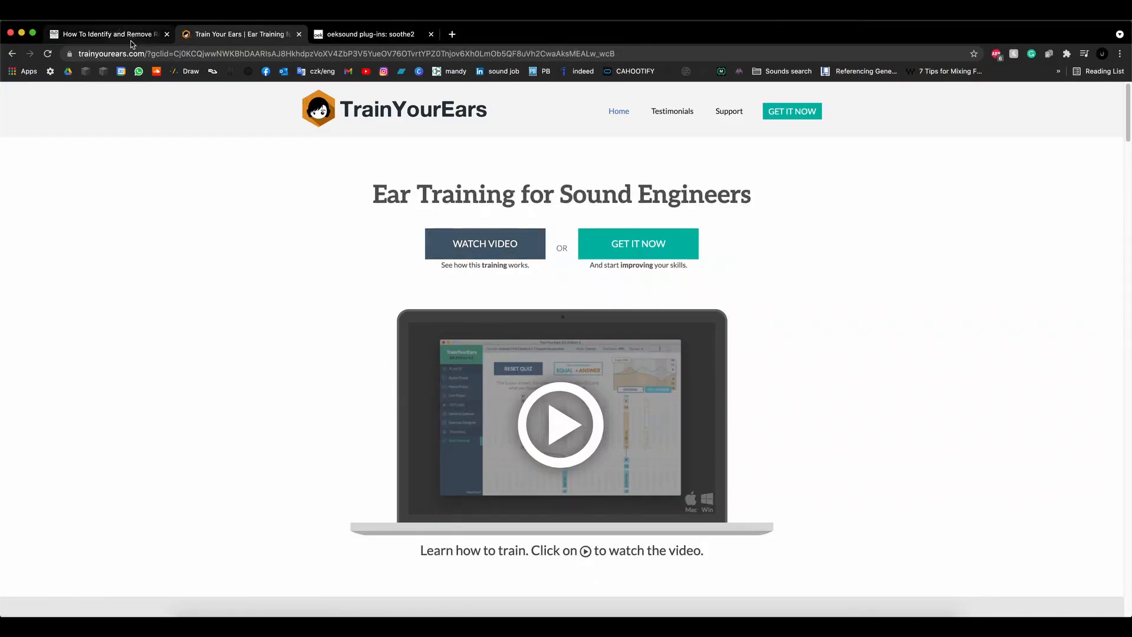
click(131, 35)
scroll(295, 169, up, 3)
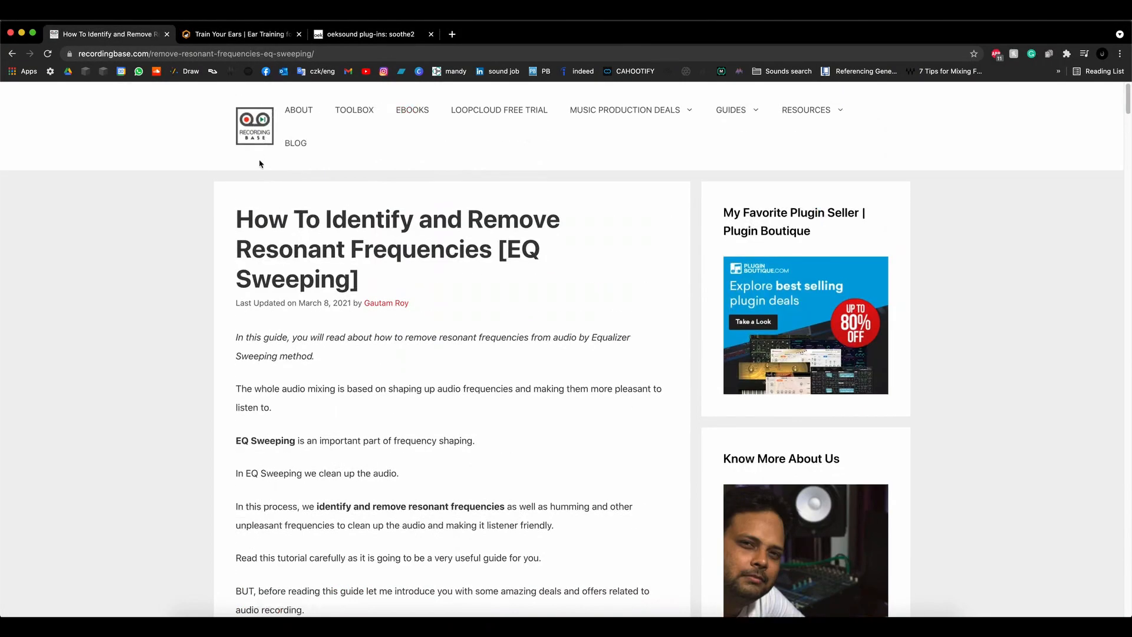
Step: Point out the guide's web address and highlight its full title, "How To Identify and Remove Resonant Frequencies [EQ Sweeping]"
drag(80, 54, 151, 54)
click(193, 56)
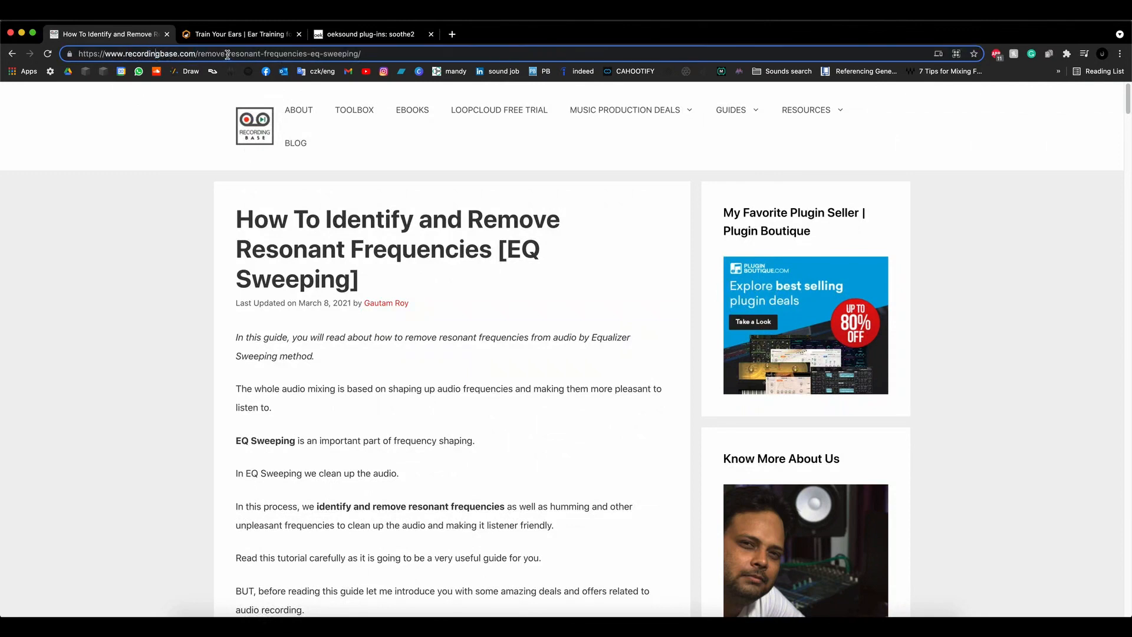
click(274, 206)
drag(236, 206, 397, 294)
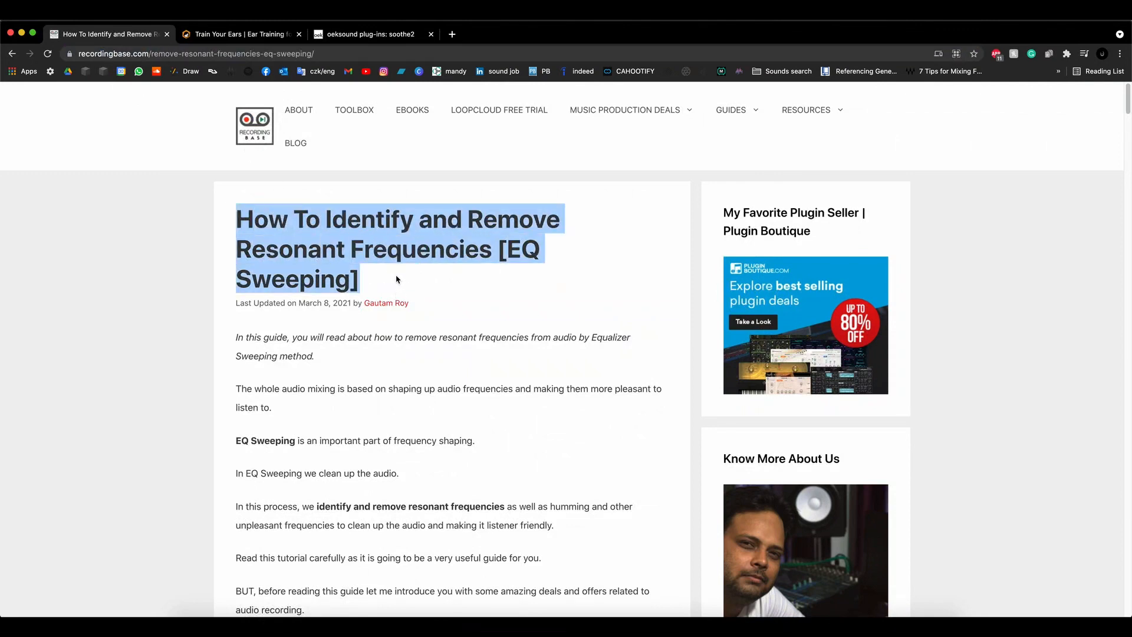
Step: Skim the opening part of the EQ sweeping guide, clear the title highlight and switch back to Ableton Live
scroll(396, 279, down, 10)
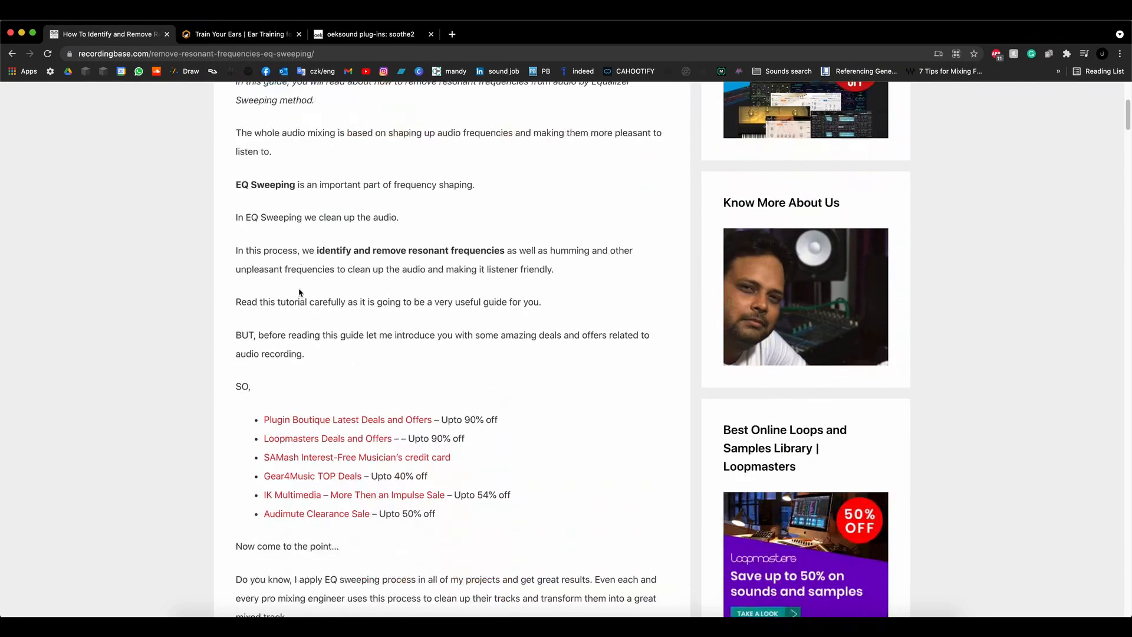
scroll(205, 255, down, 10)
scroll(205, 255, up, 20)
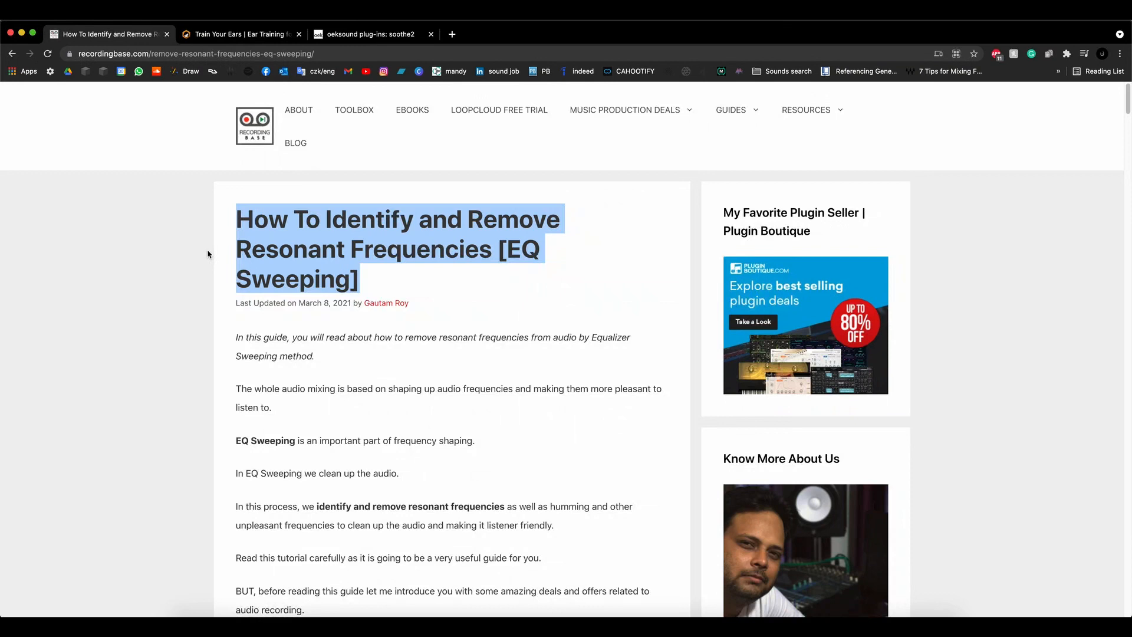
click(208, 254)
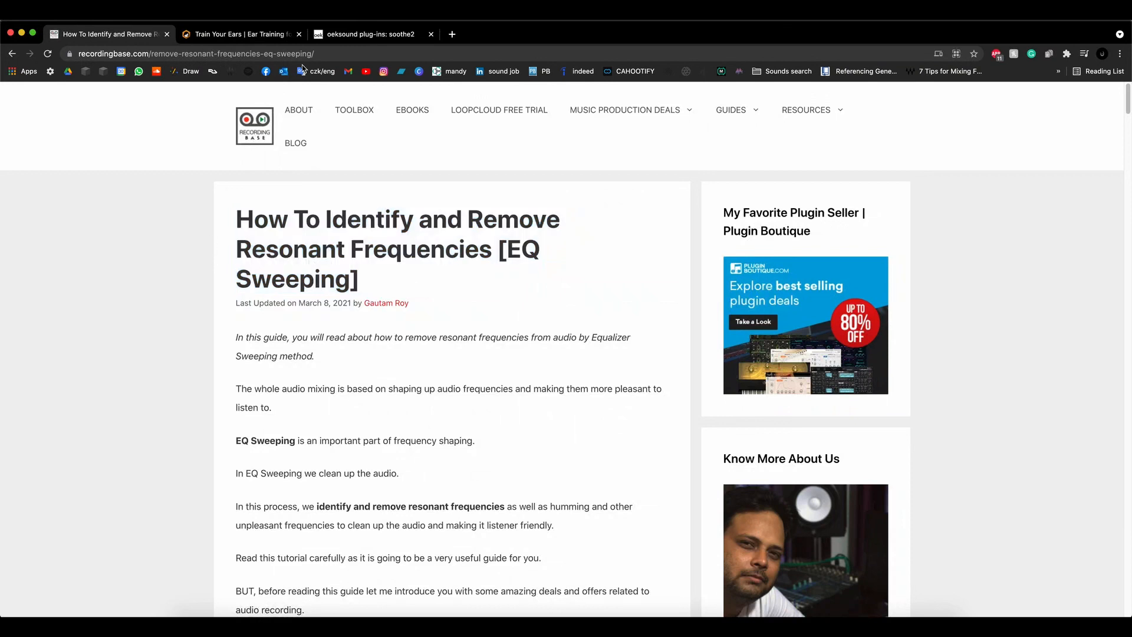
key(super+Tab)
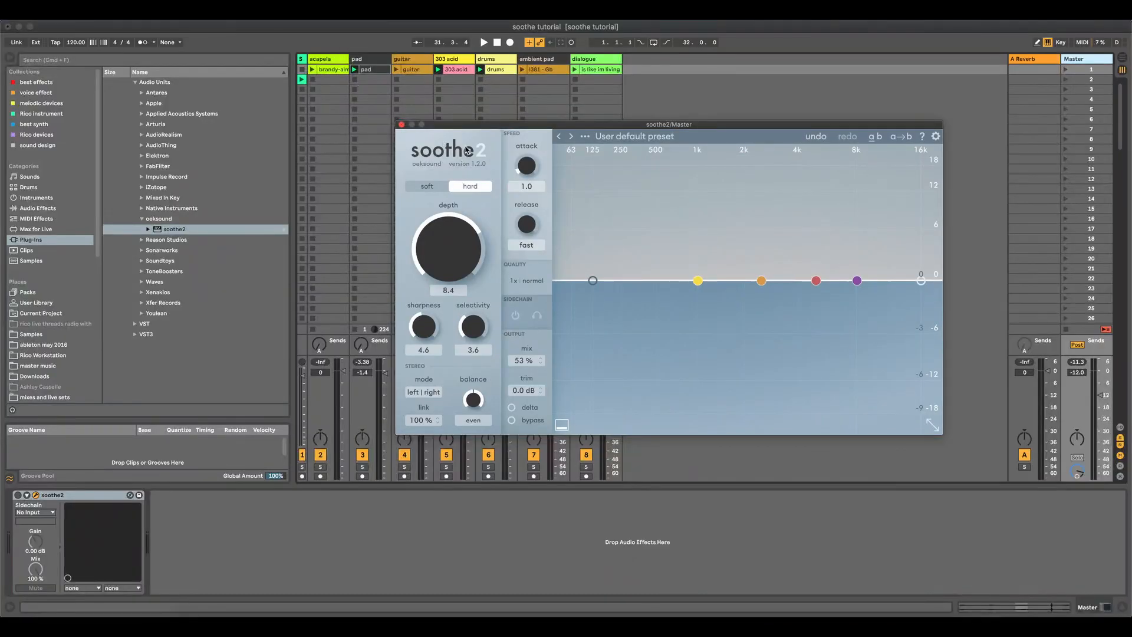